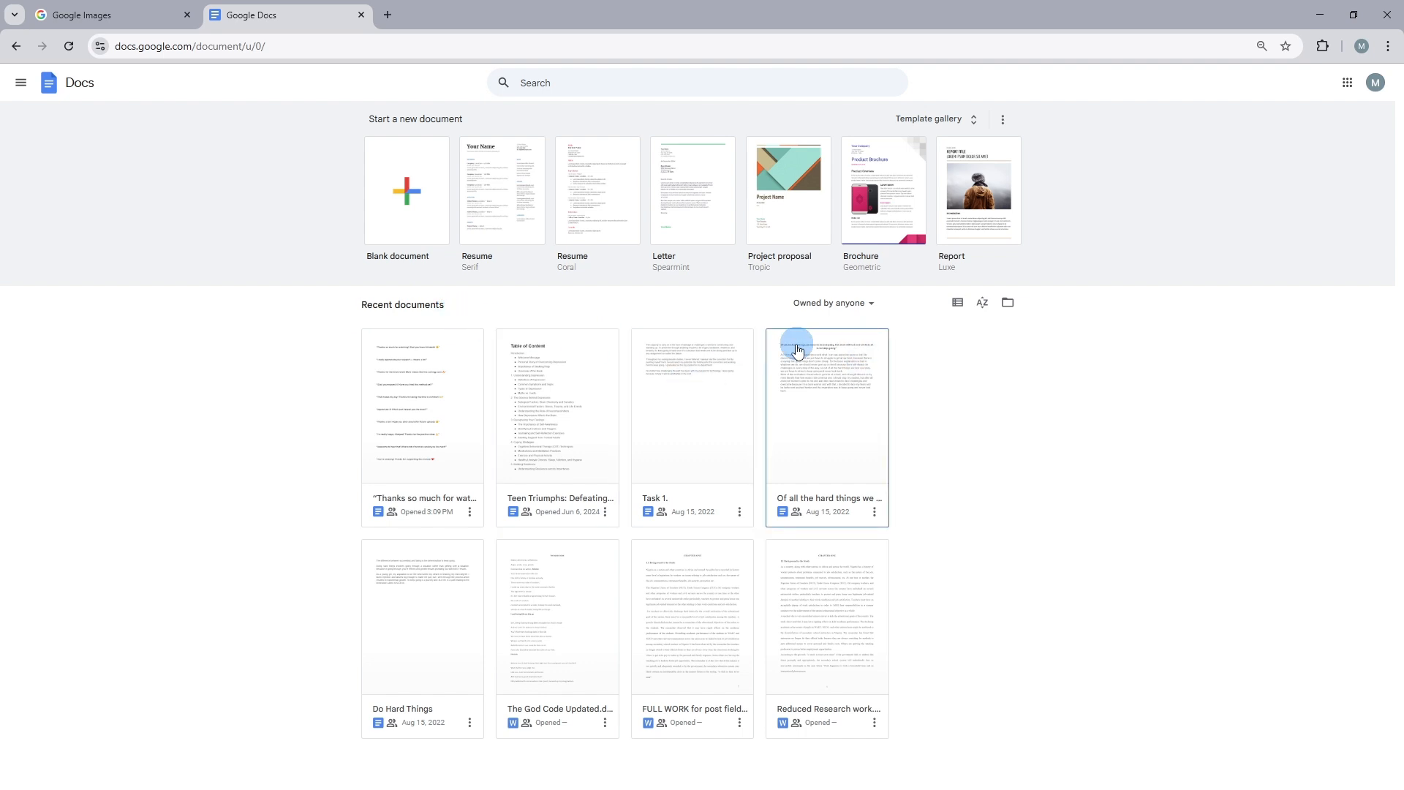
Step: Keep the recent documents filtered to Owned by anyone and switch them to list view
click(872, 304)
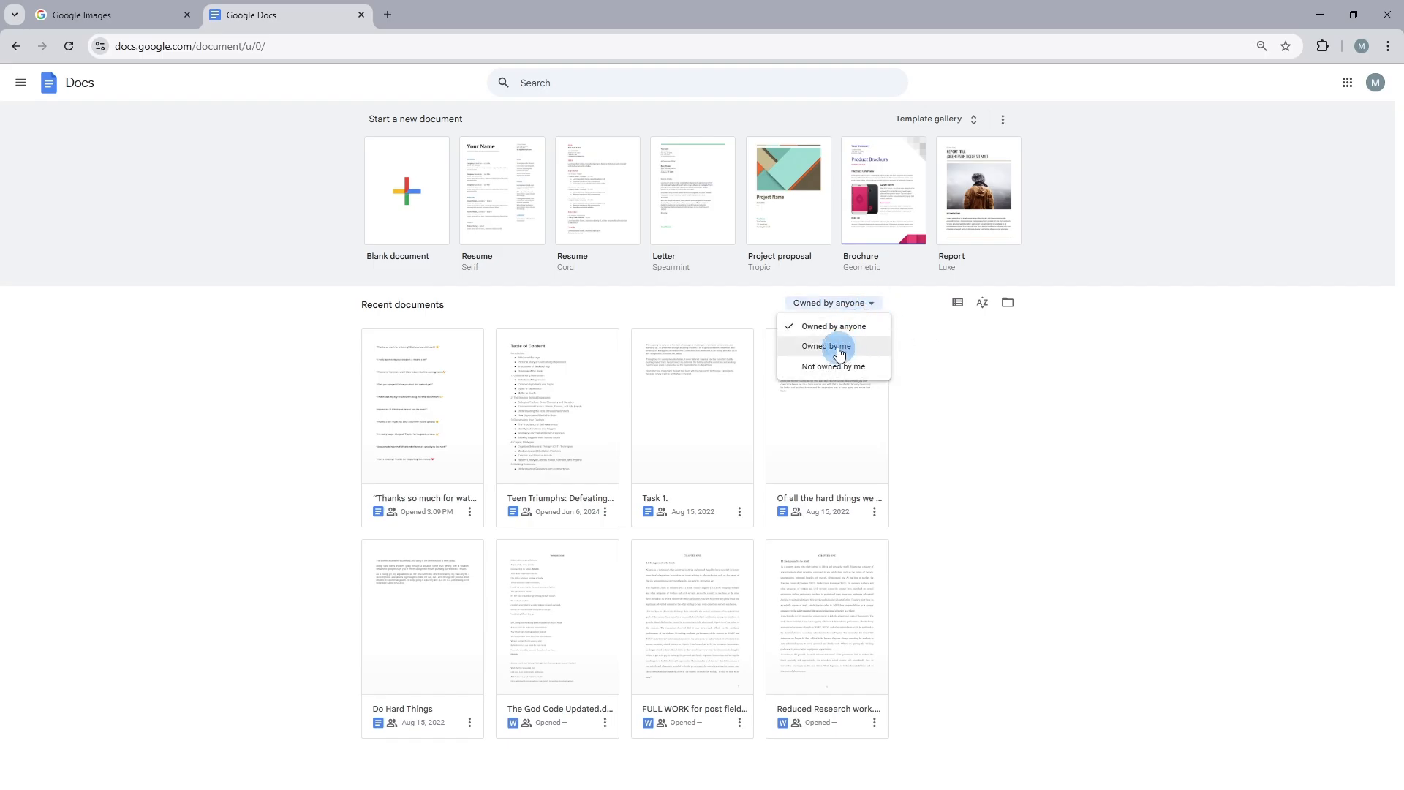
click(832, 326)
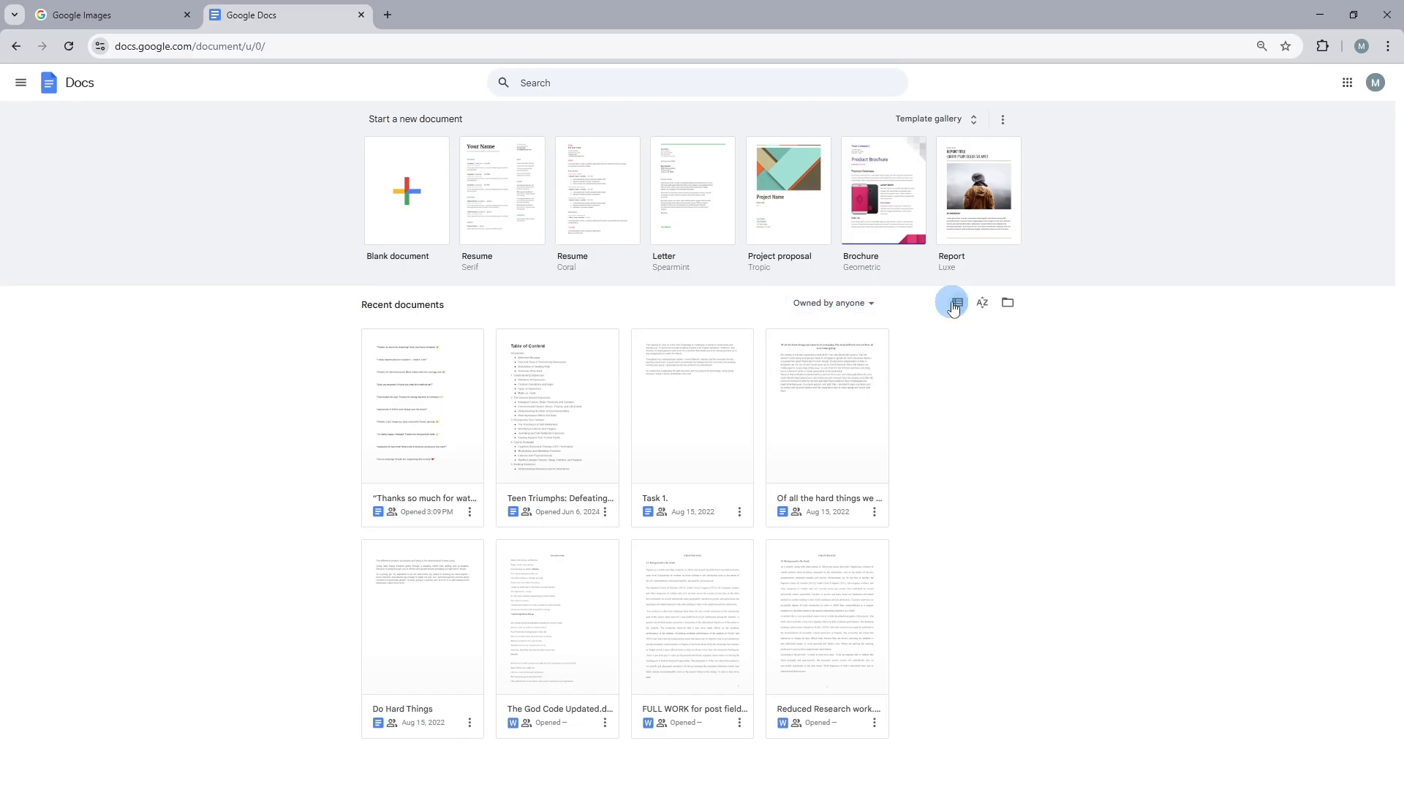
click(954, 307)
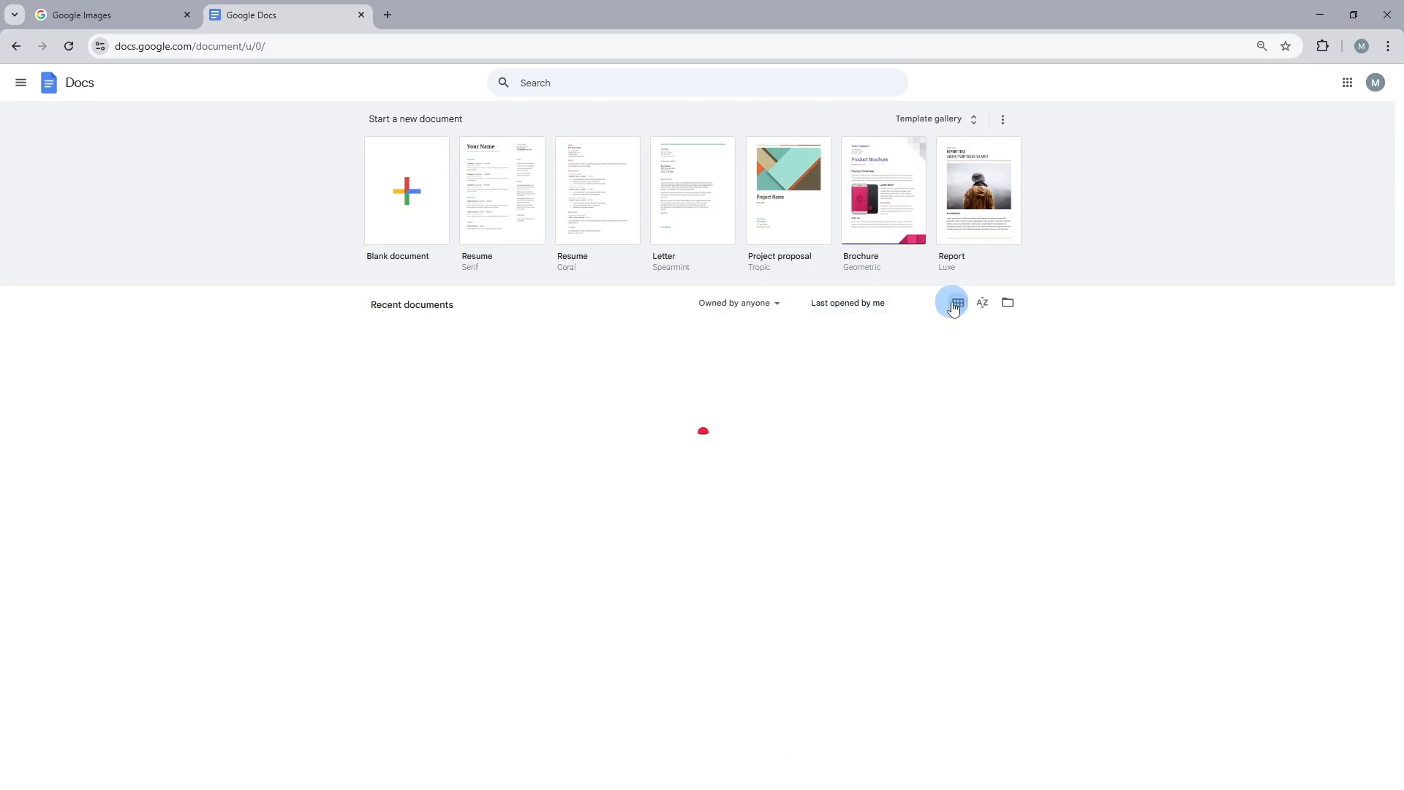
Step: Look at the sorting options for the recent documents and at the file picker's recent files
click(981, 307)
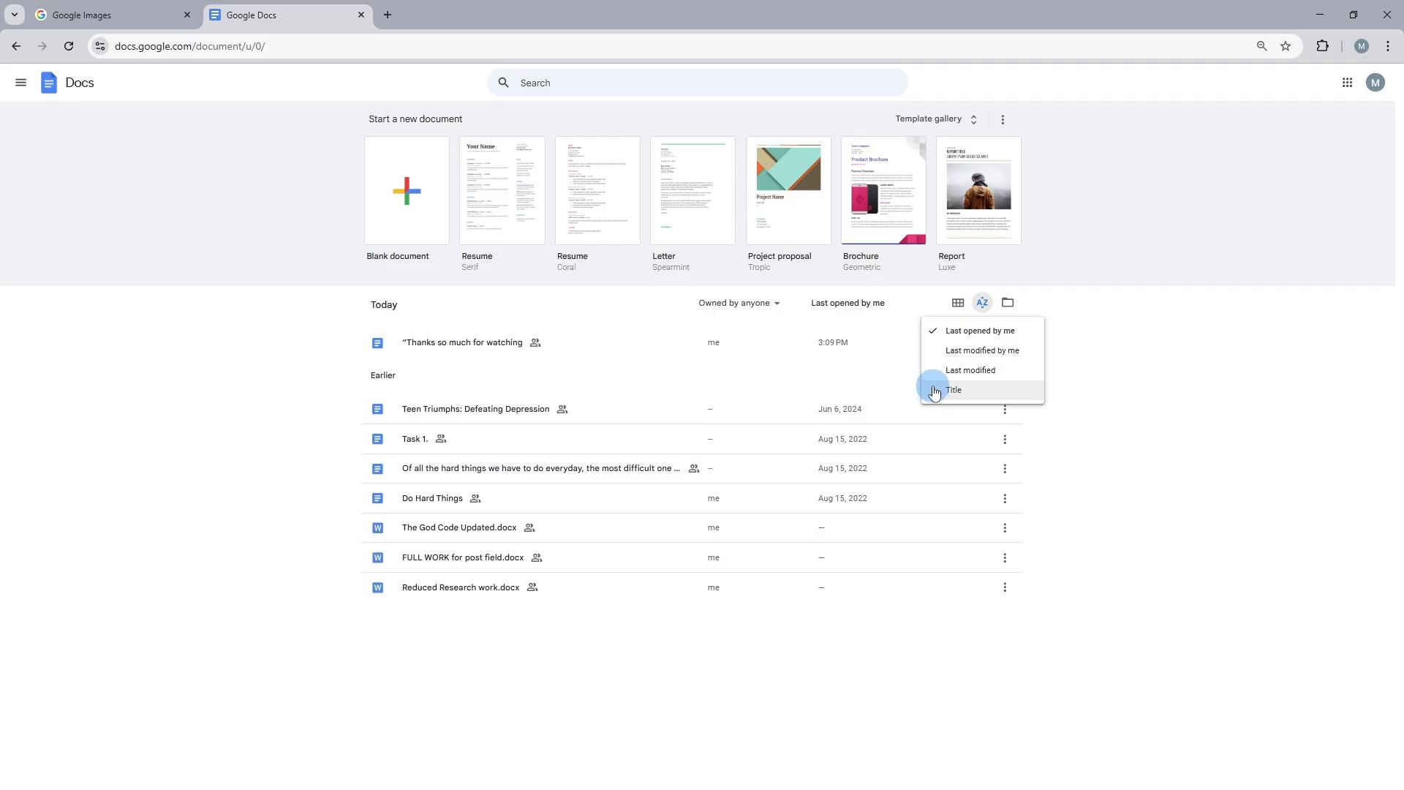
click(1007, 304)
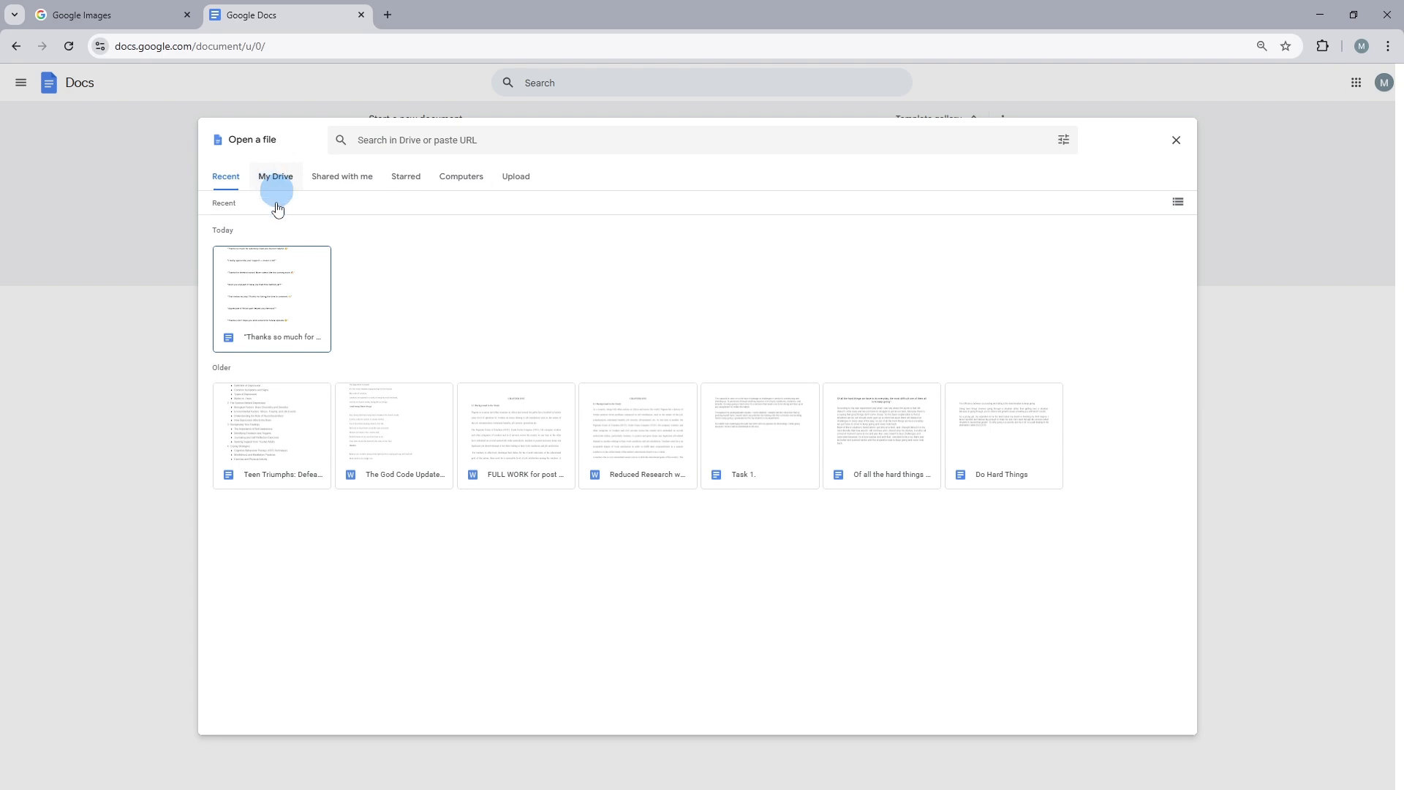
click(370, 120)
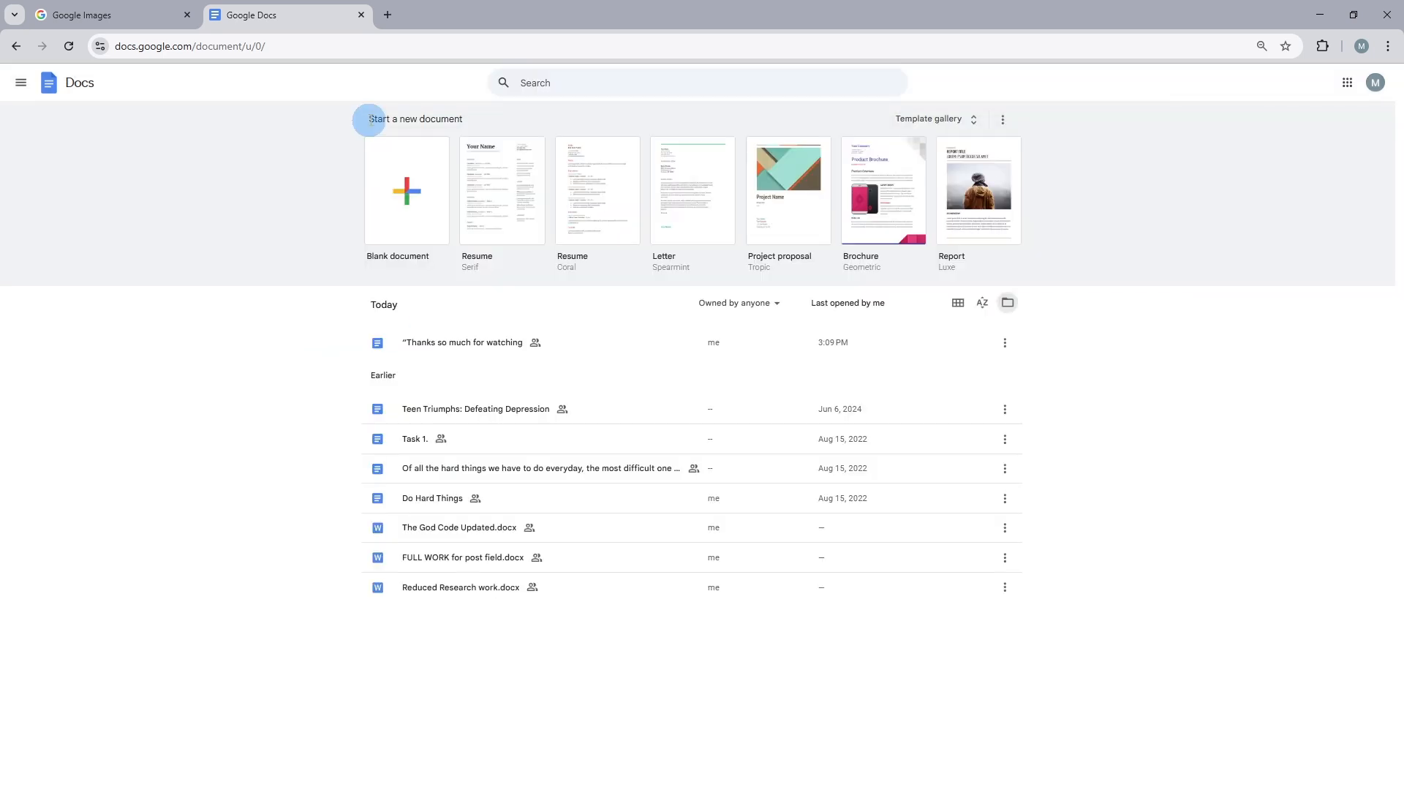
Step: Create a new blank document and rename it Document 1
drag(370, 120, 487, 122)
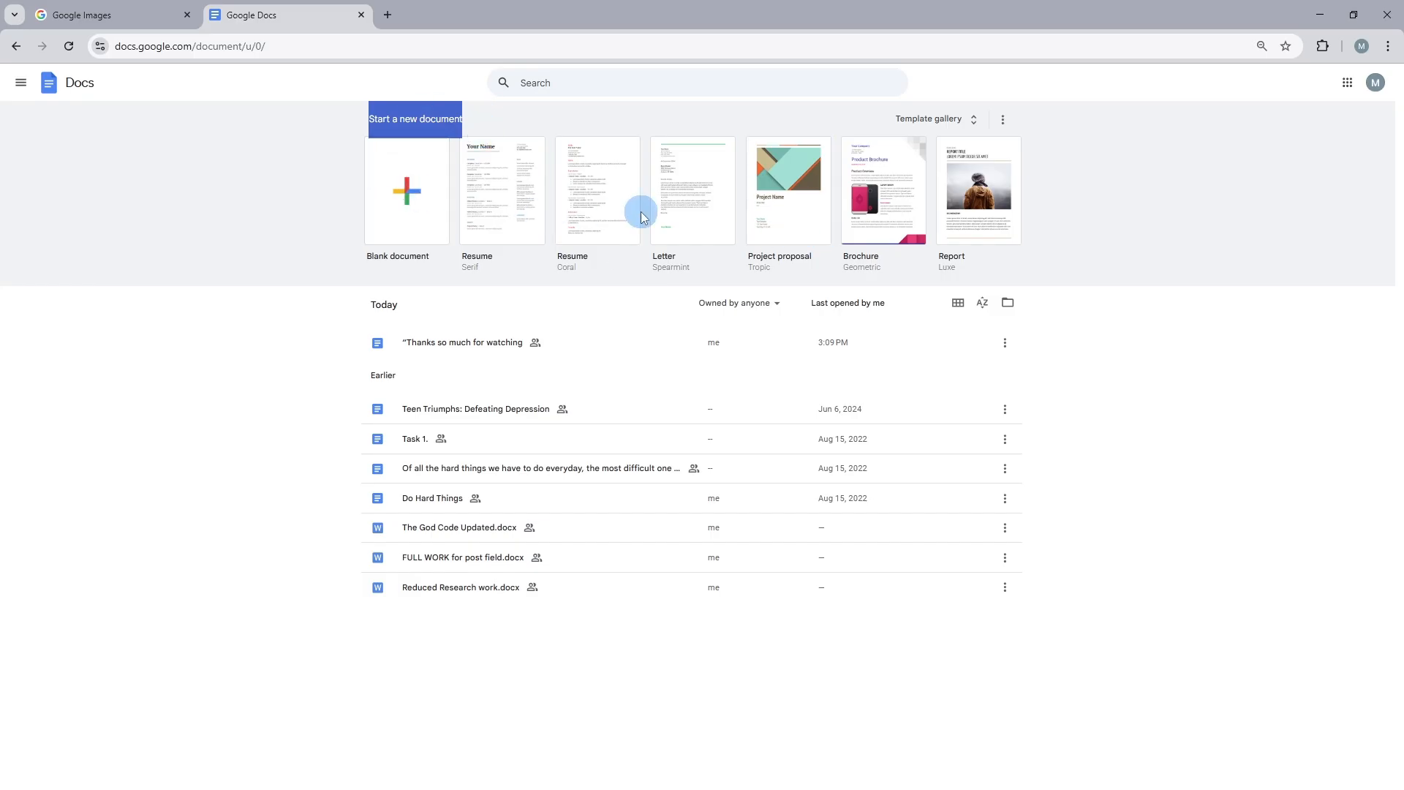
click(801, 202)
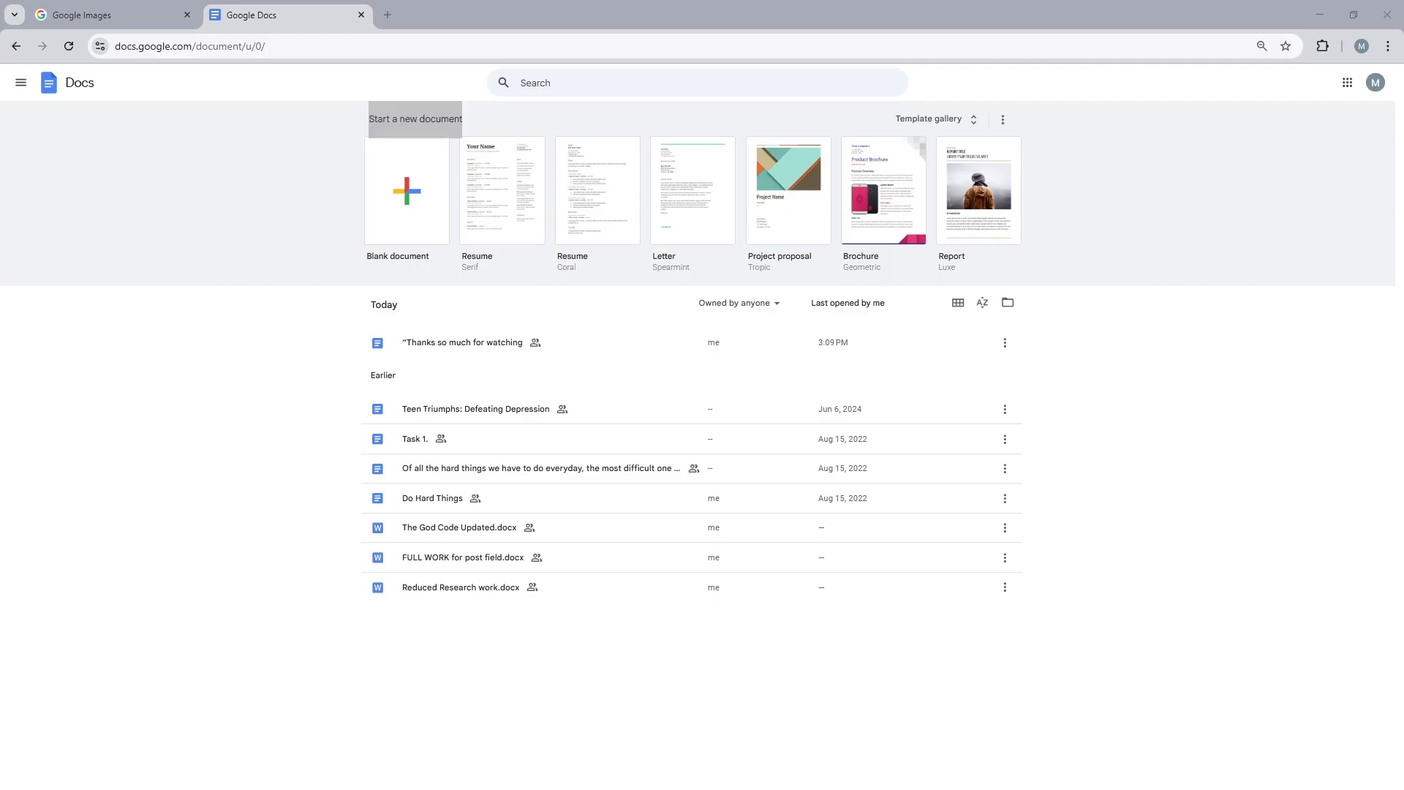
click(421, 195)
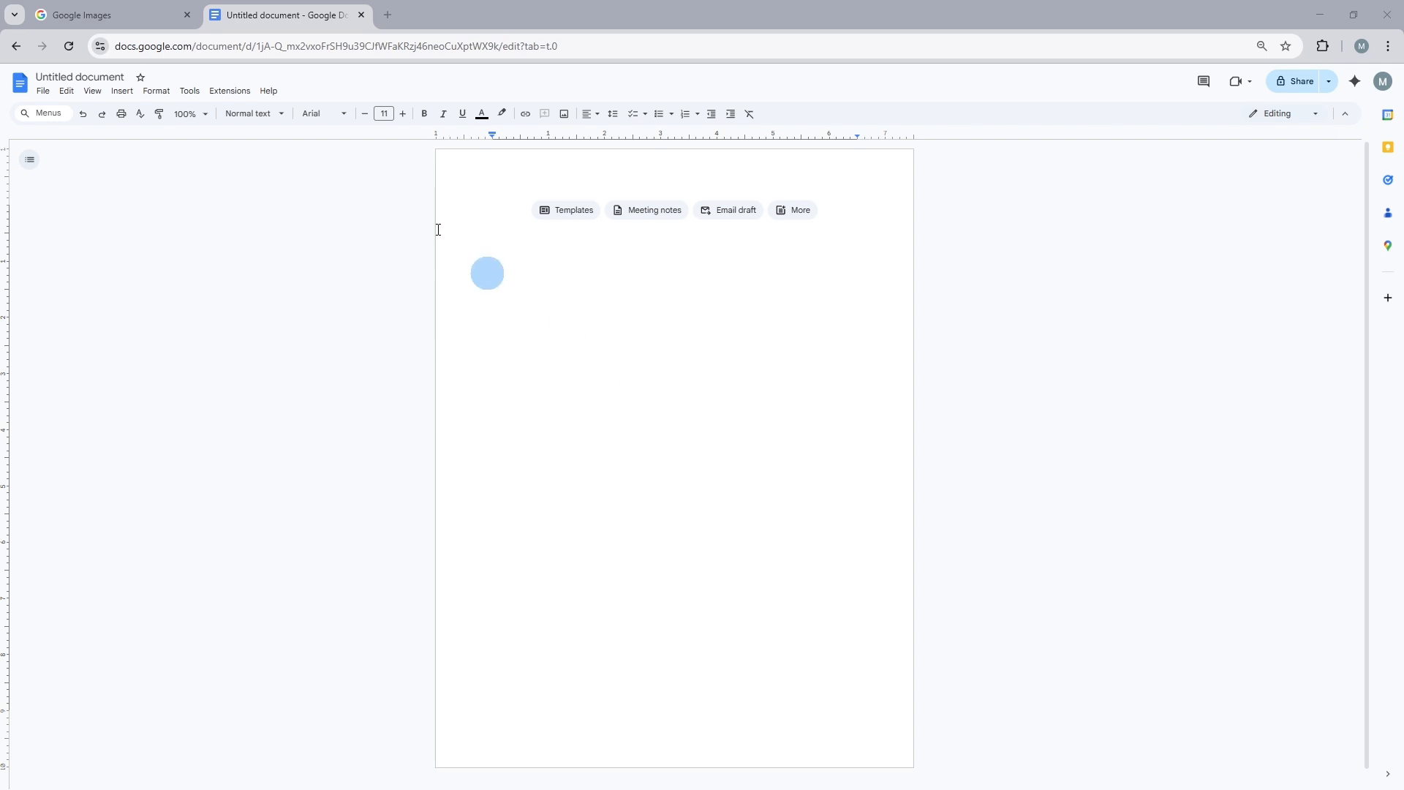
click(53, 76)
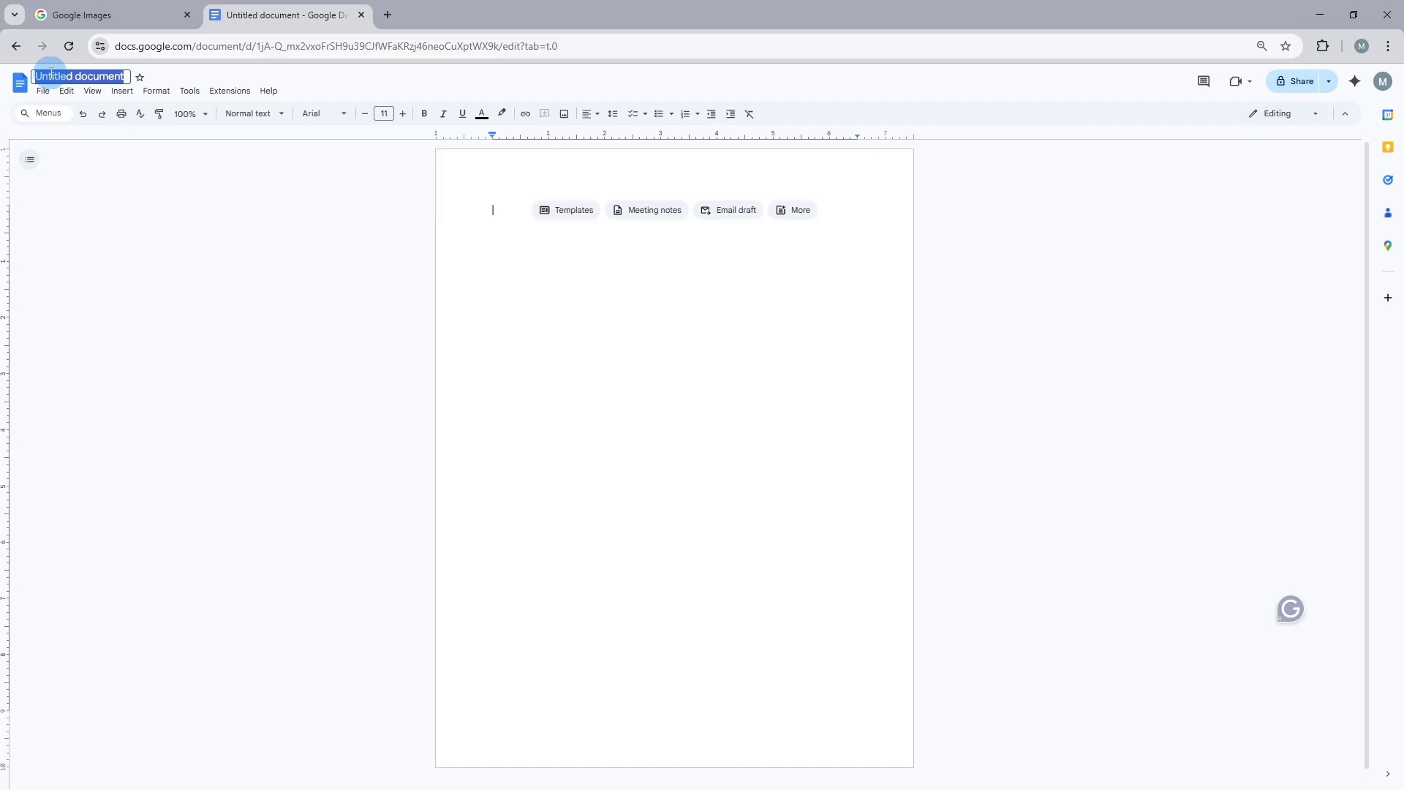
click(120, 79)
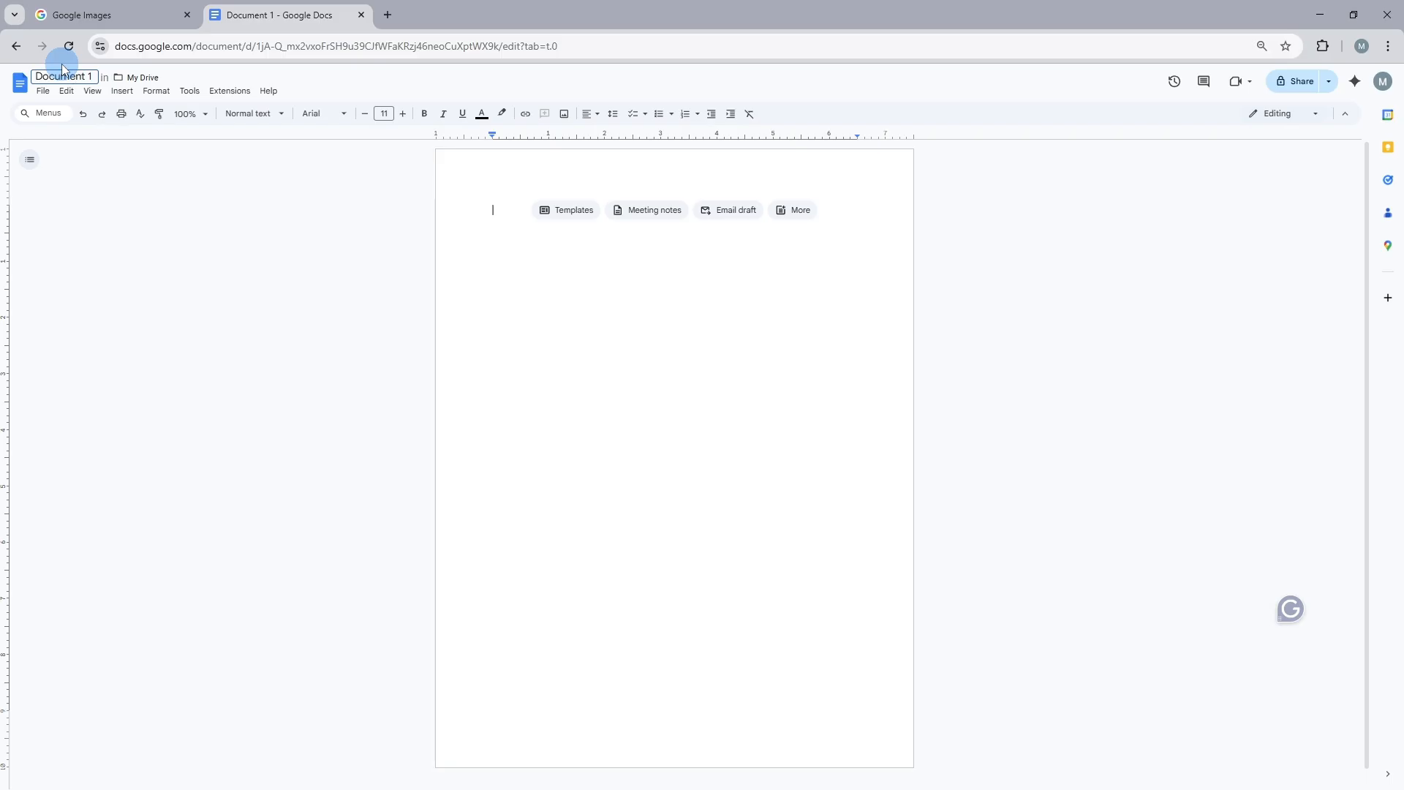
click(120, 79)
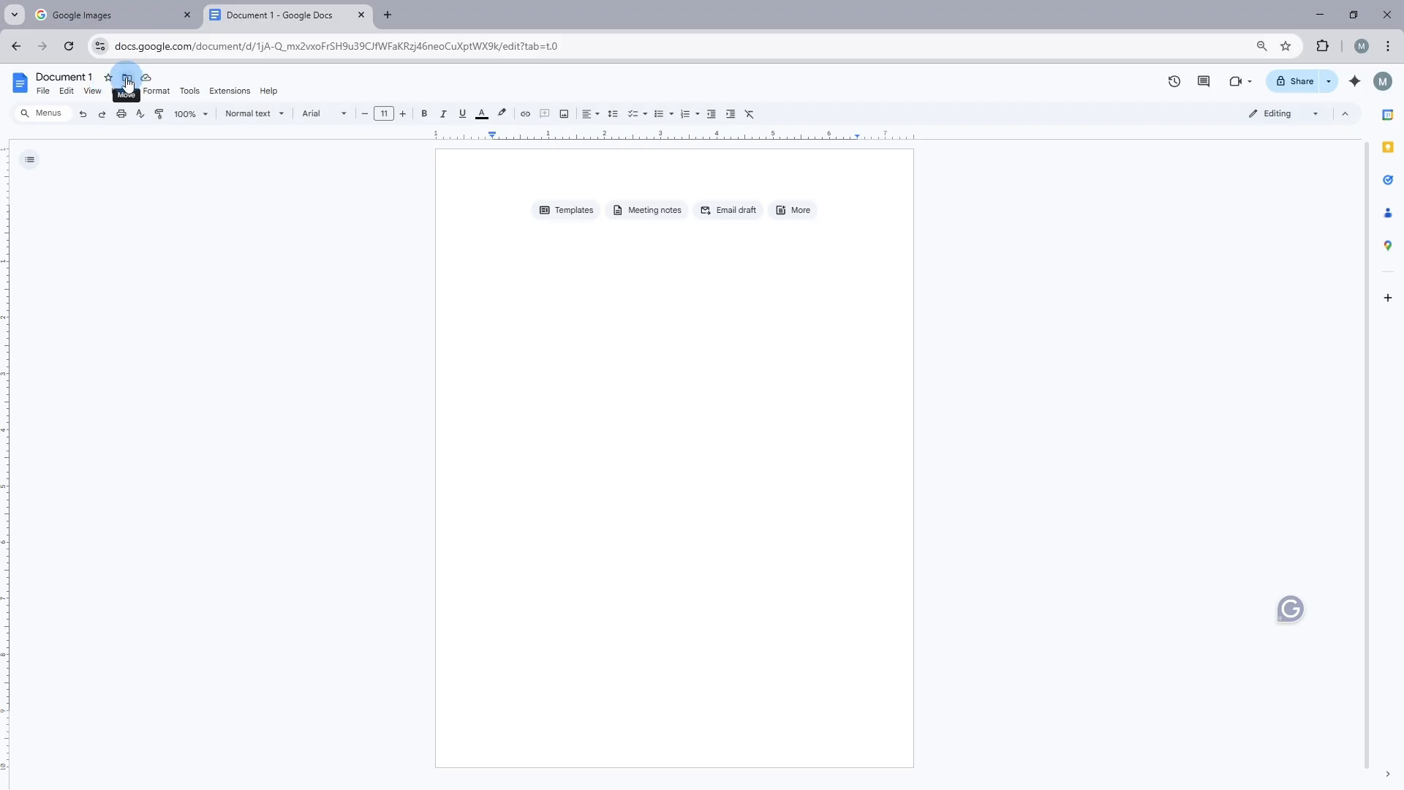
Step: Create a folder named "New folder" in My Drive and move Document 1 into it
click(127, 80)
click(562, 378)
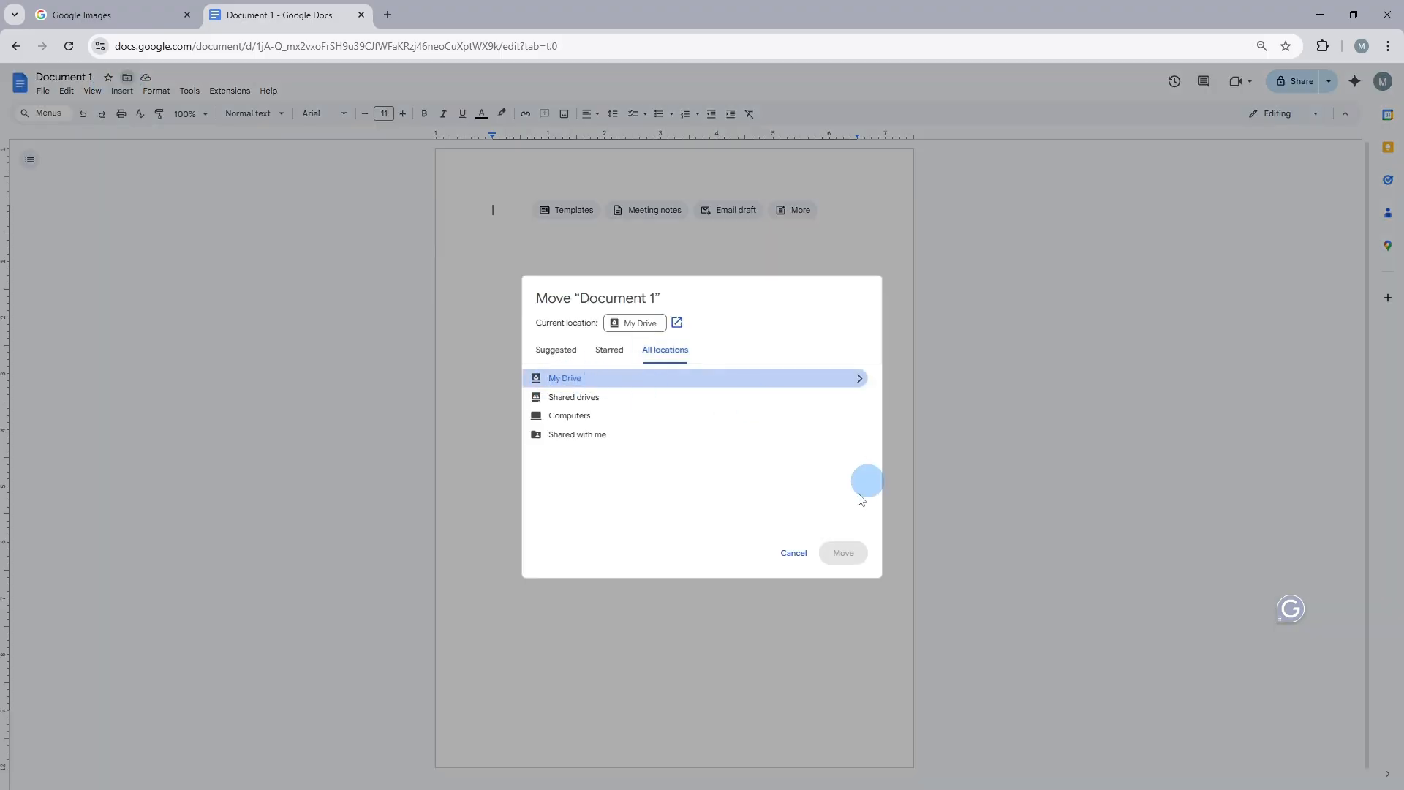
click(859, 378)
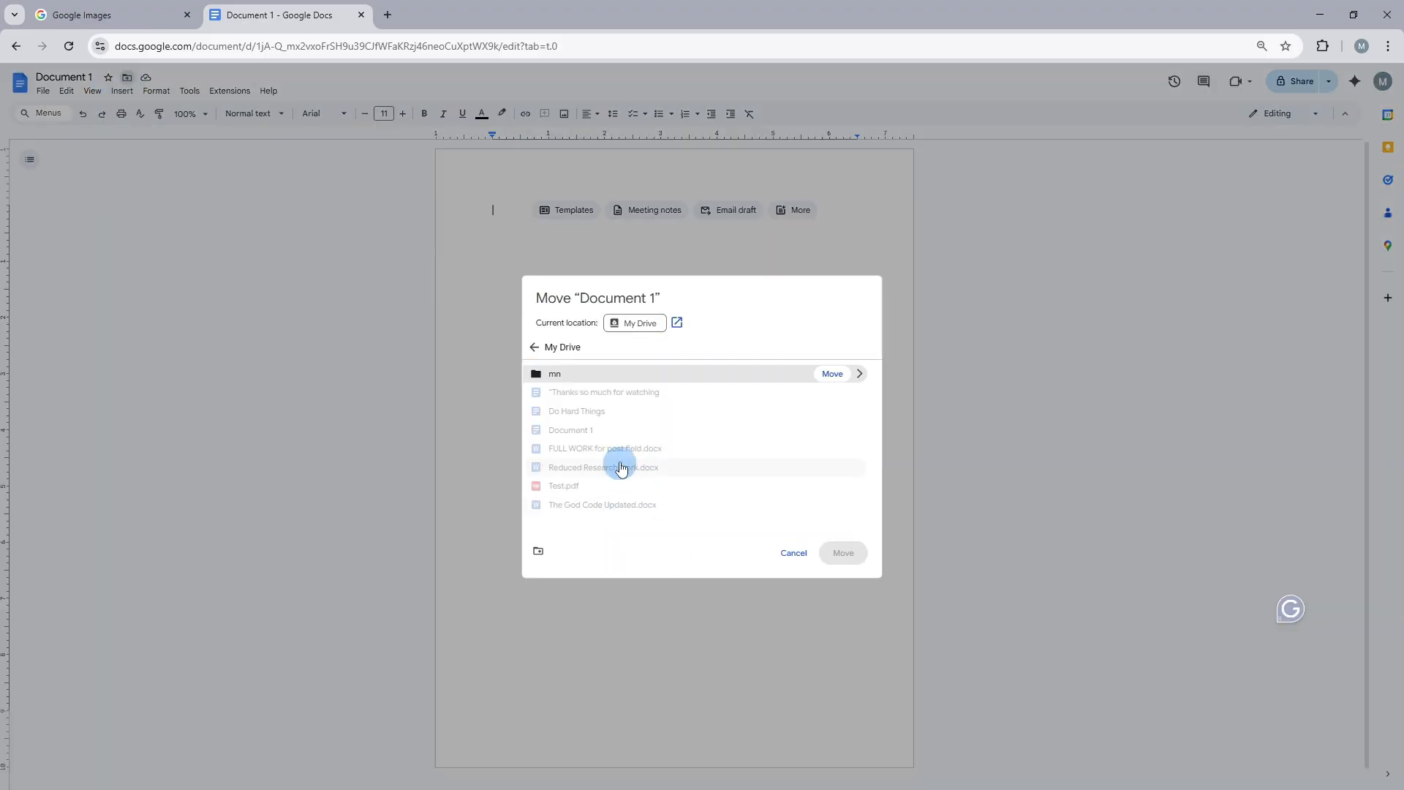
click(539, 551)
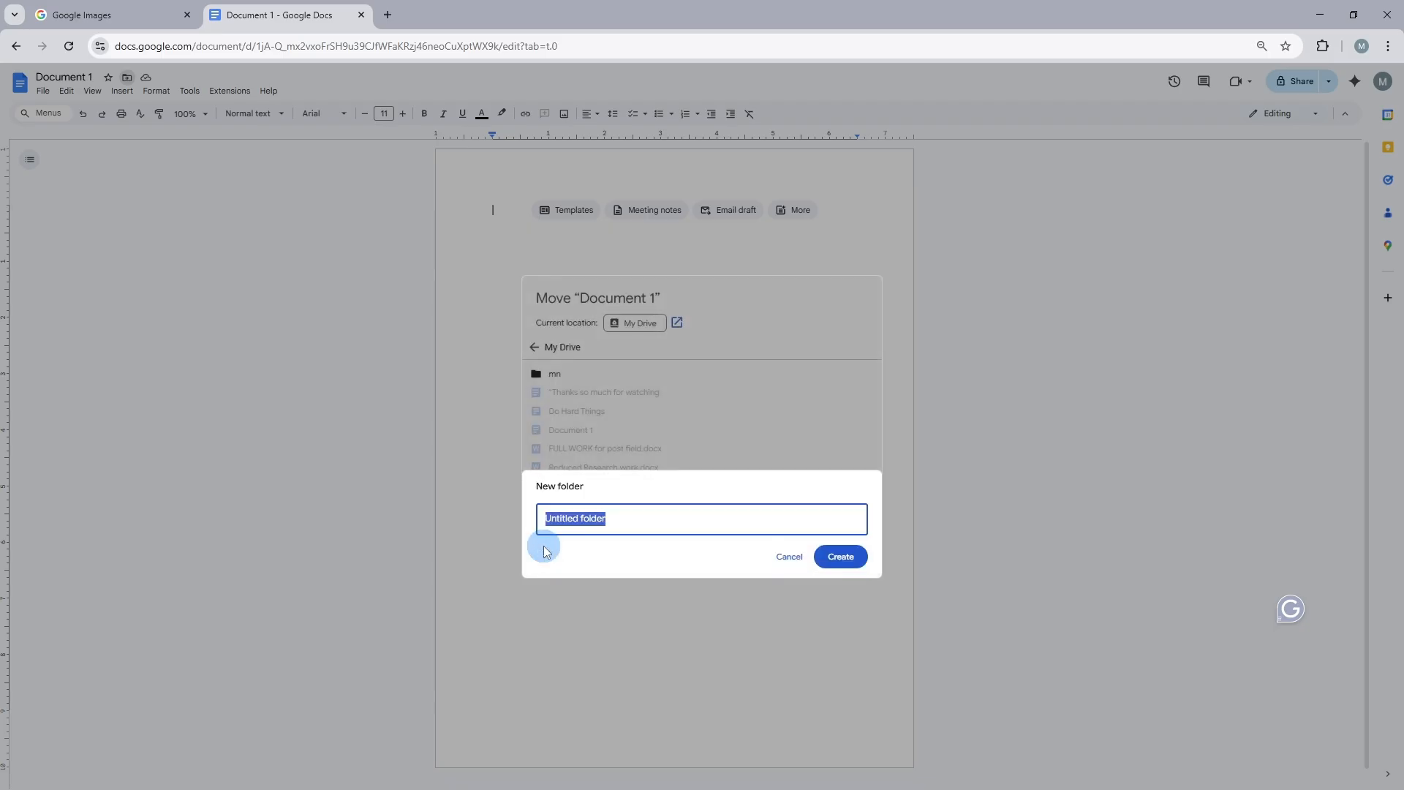
text(New )
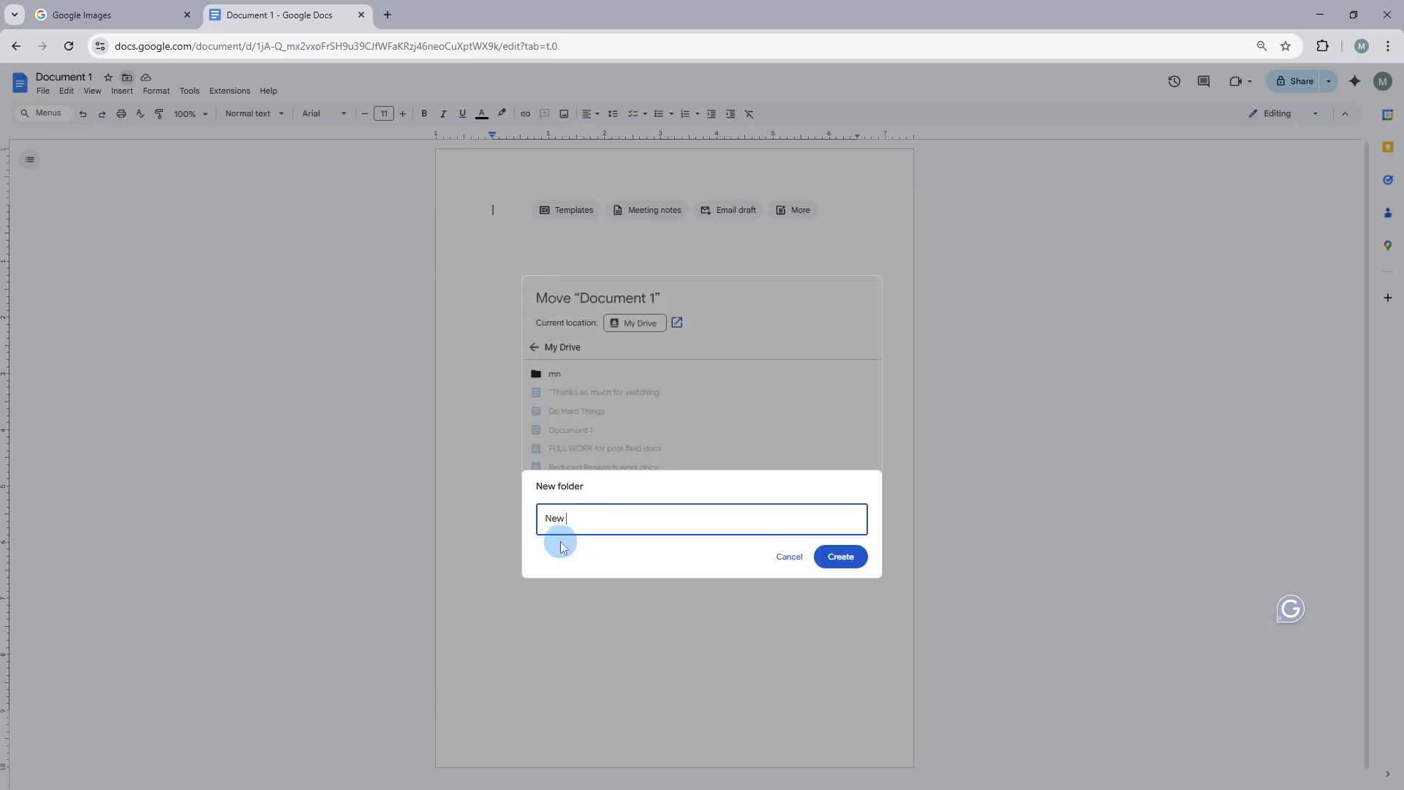
text(folder)
key(Return)
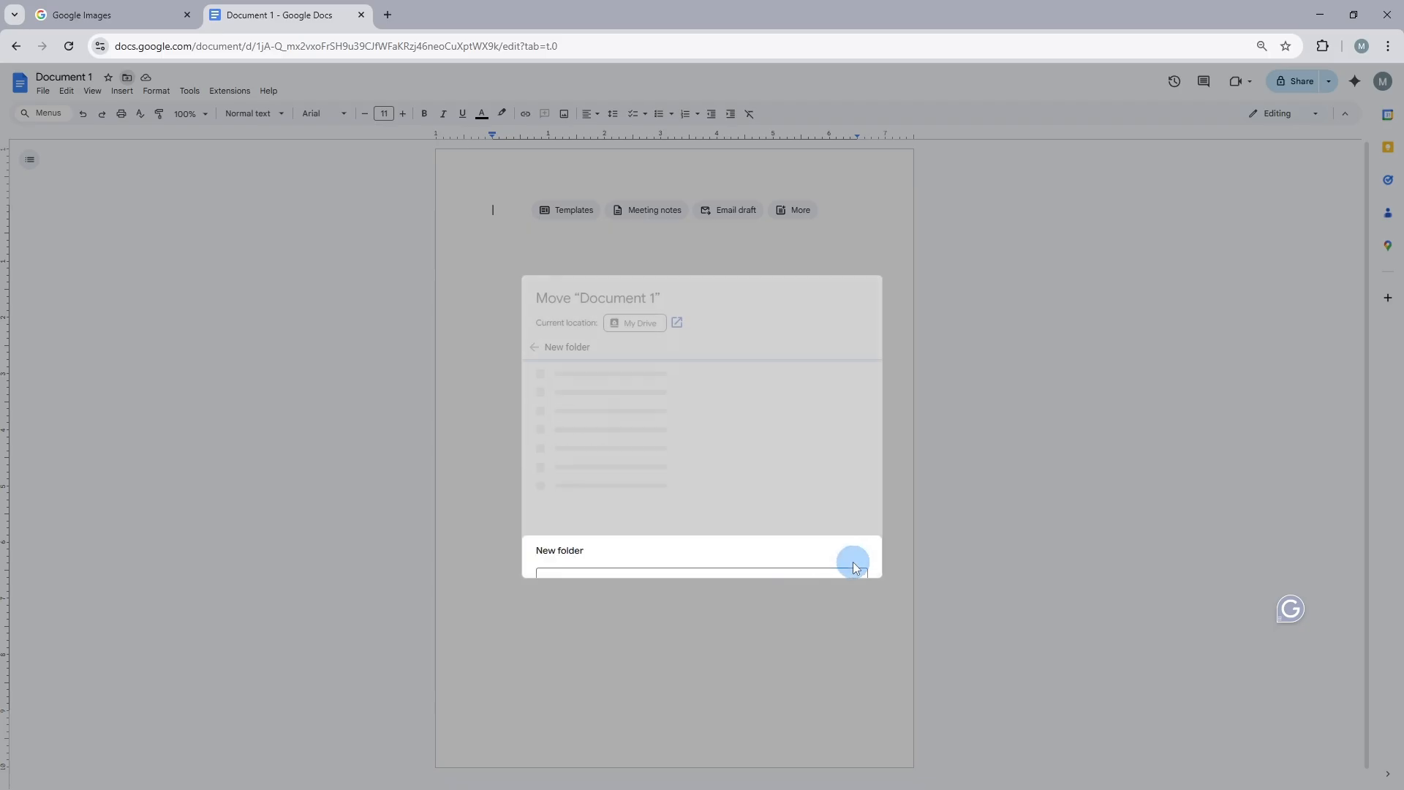
click(847, 556)
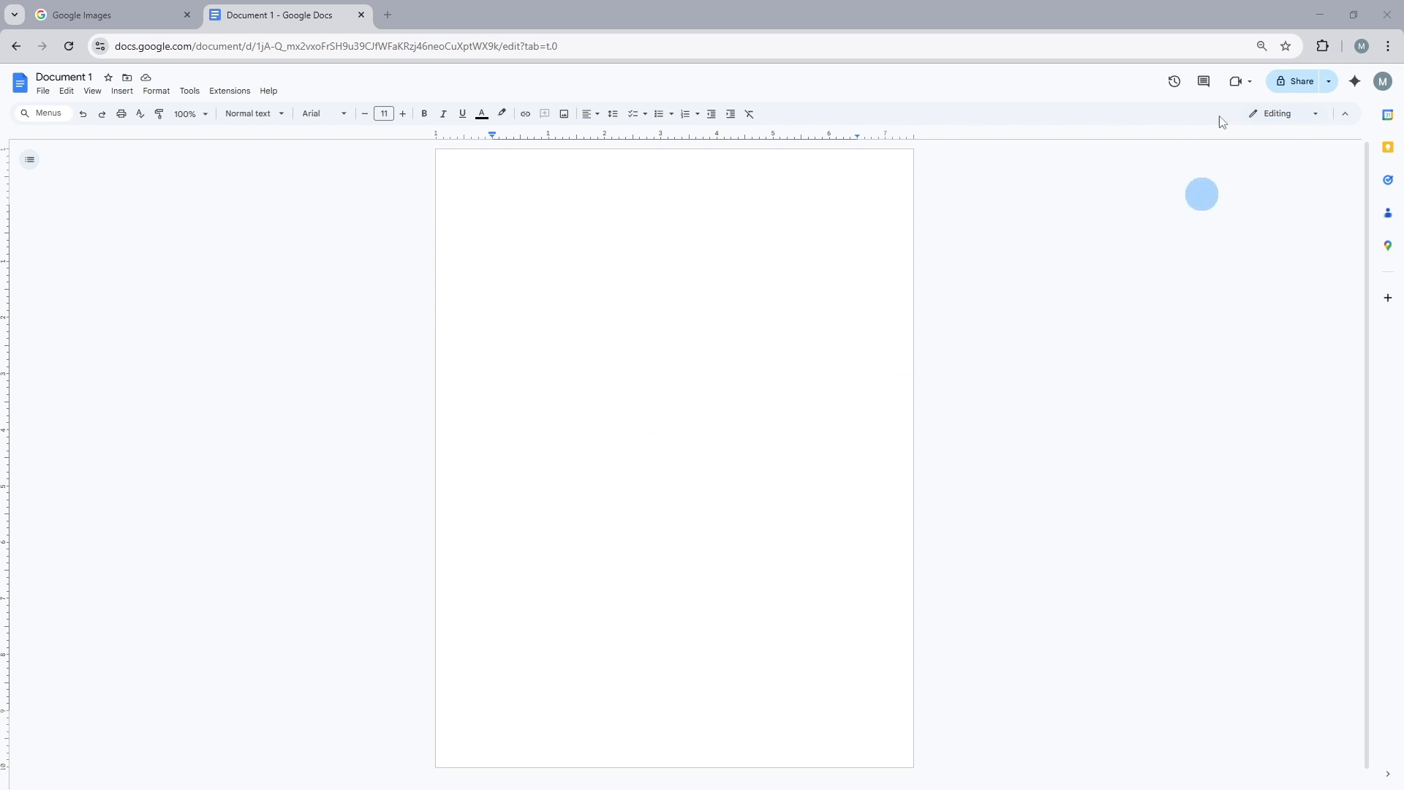
Step: Start sharing Document 1 with the first suggested contact and add the message "Hey there"
click(1298, 86)
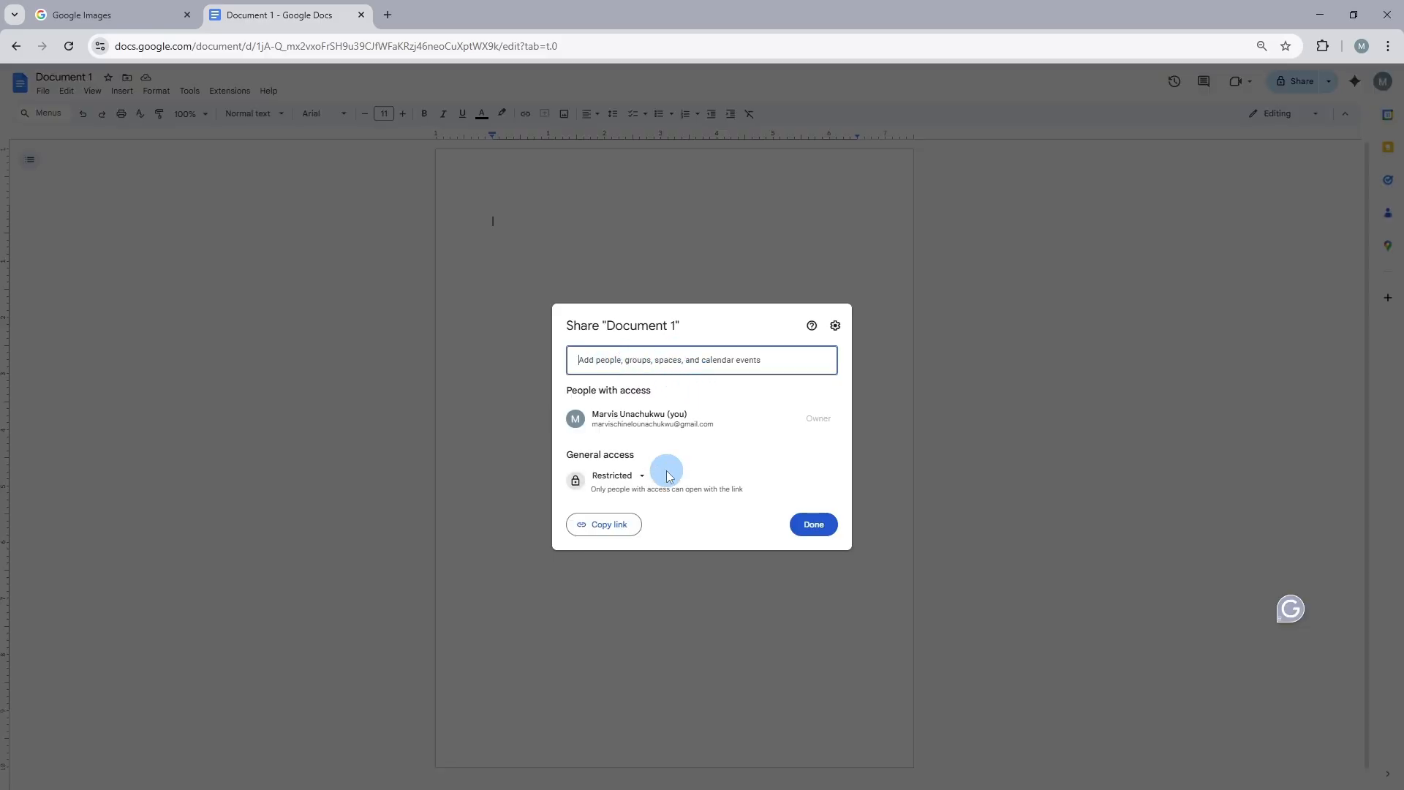
click(651, 361)
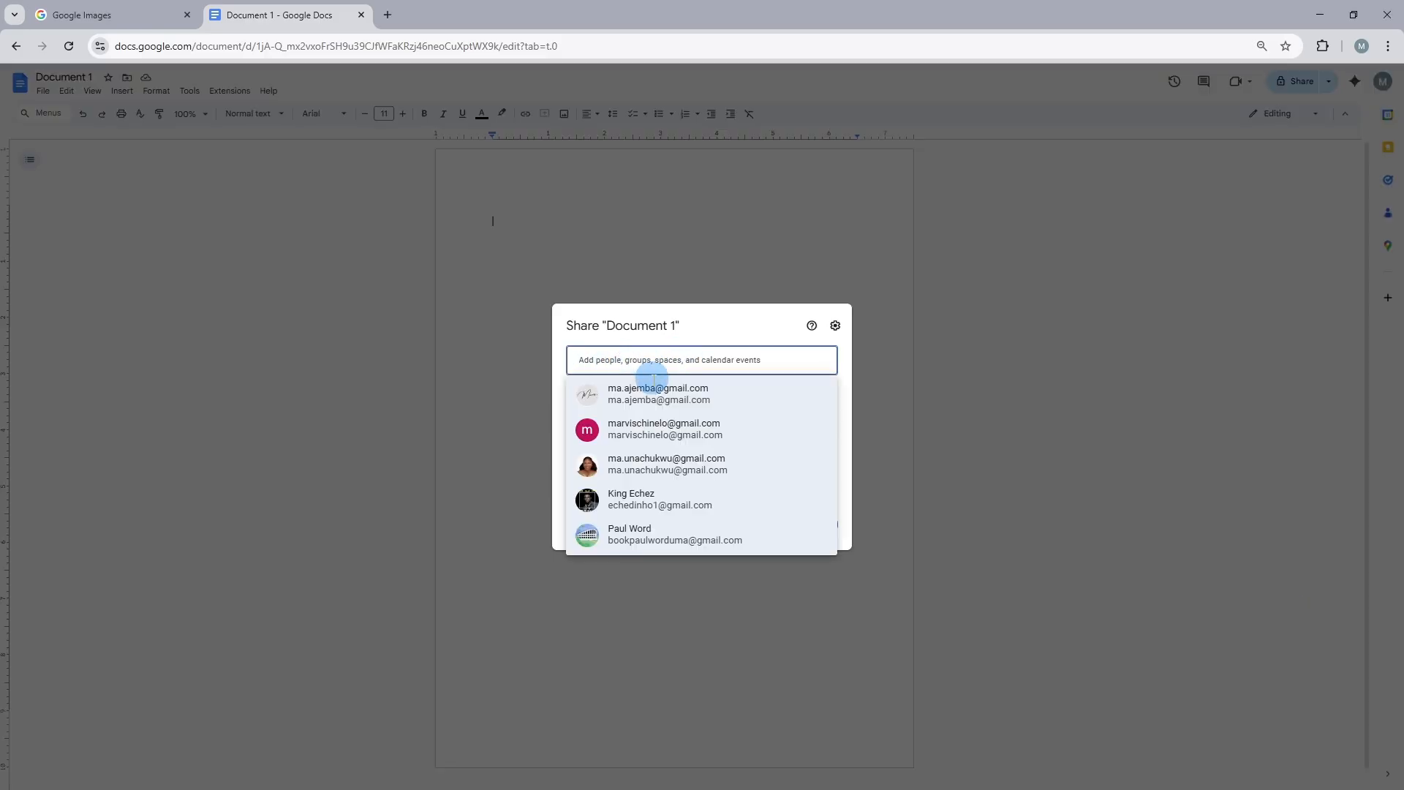
click(653, 392)
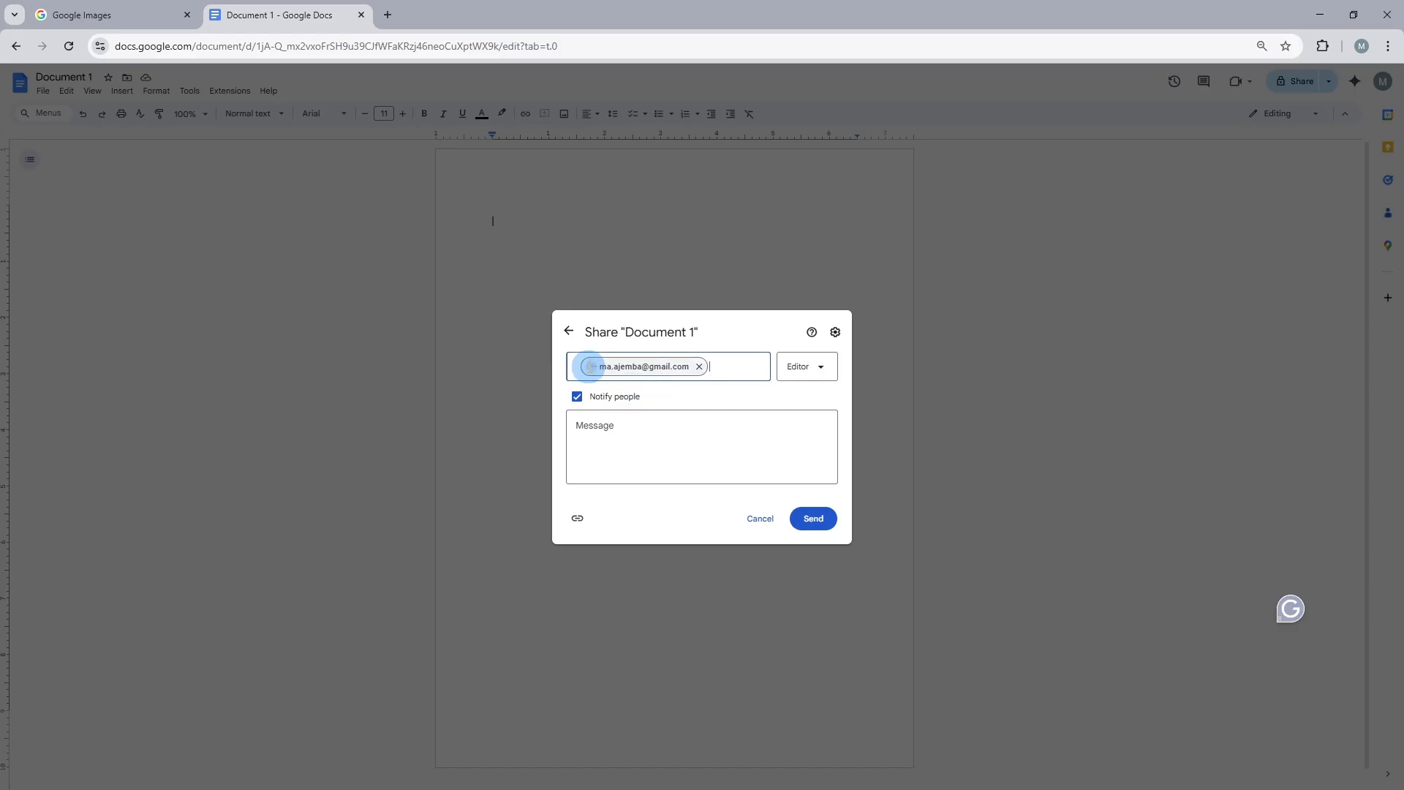
click(628, 426)
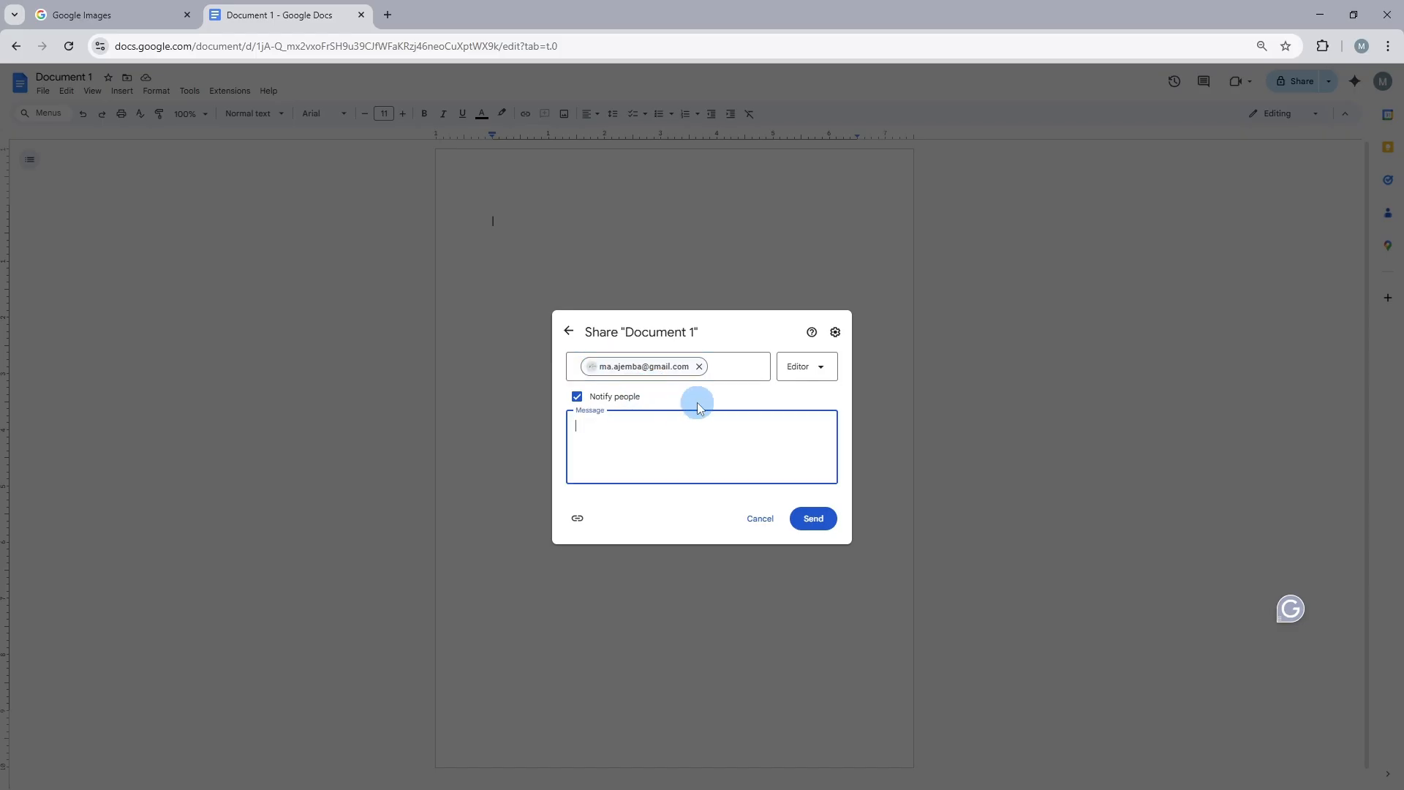
text(Hey there)
Step: Set the recipient's access role to Viewer
click(825, 373)
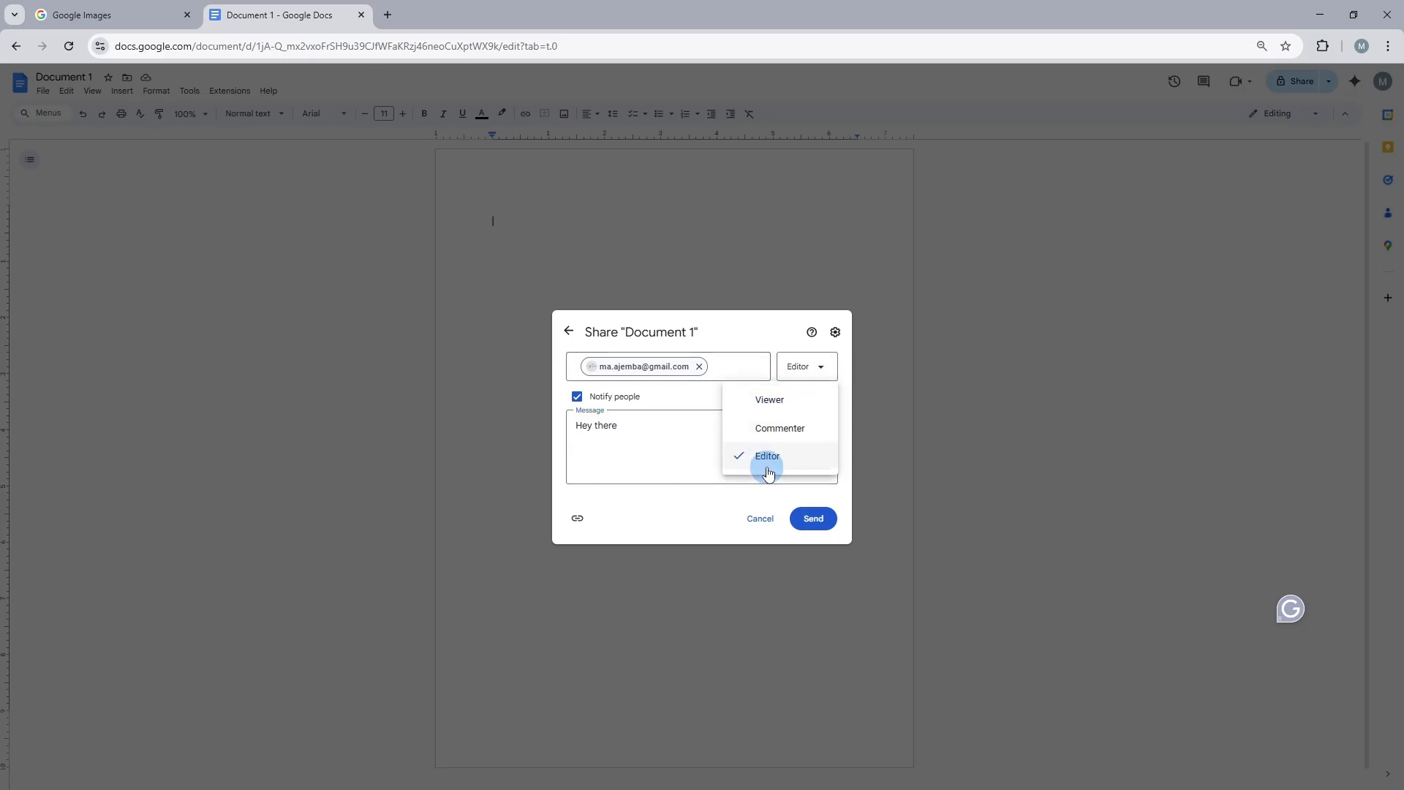
click(774, 401)
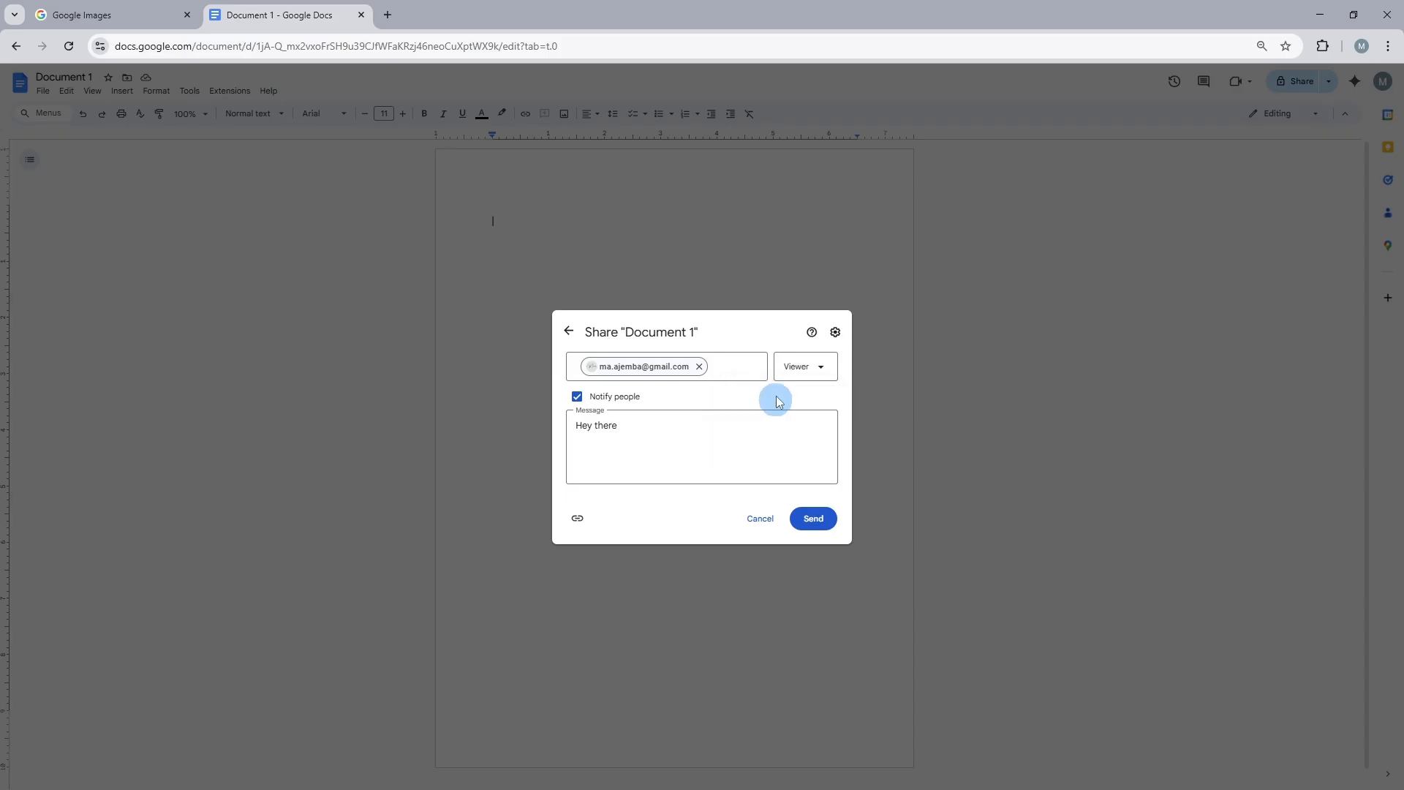
click(818, 368)
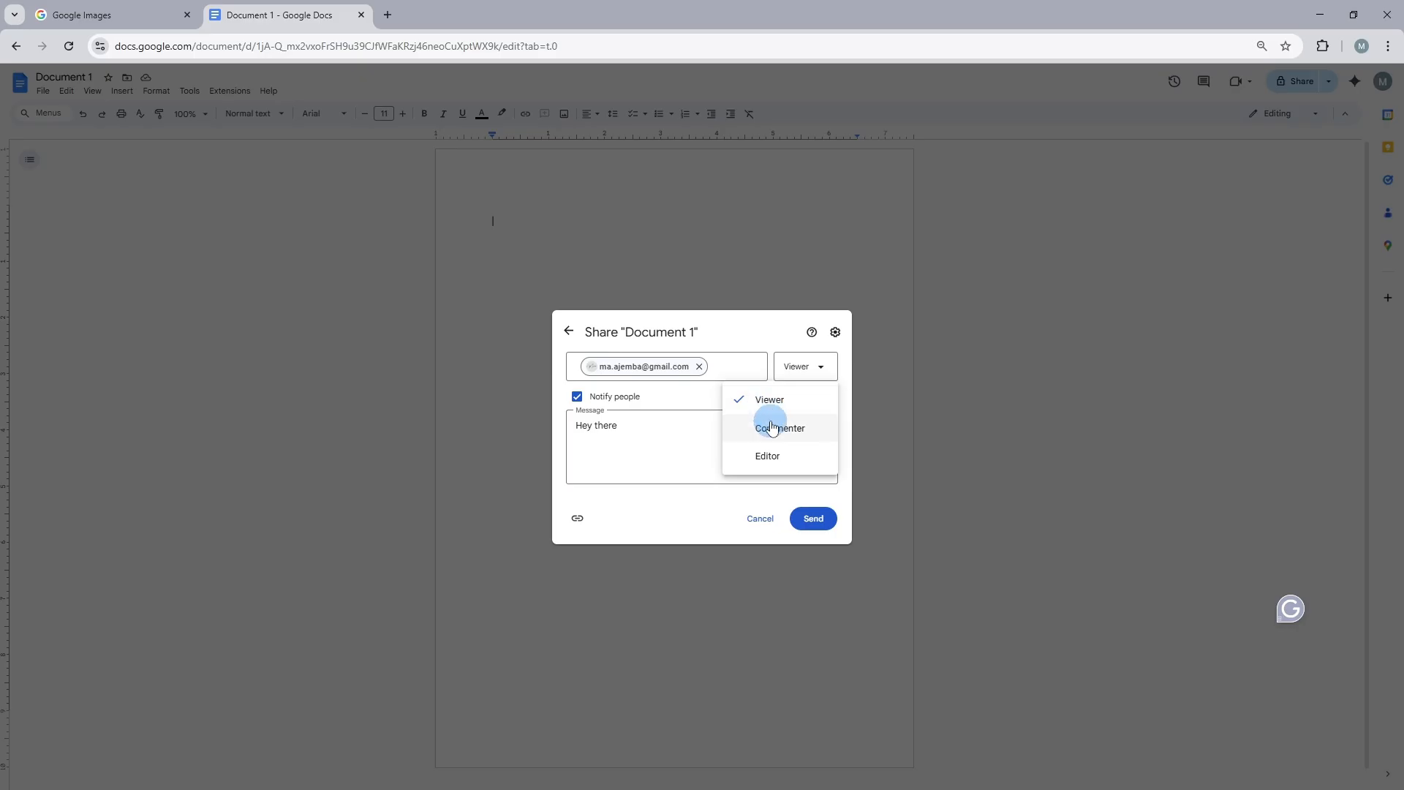
click(565, 390)
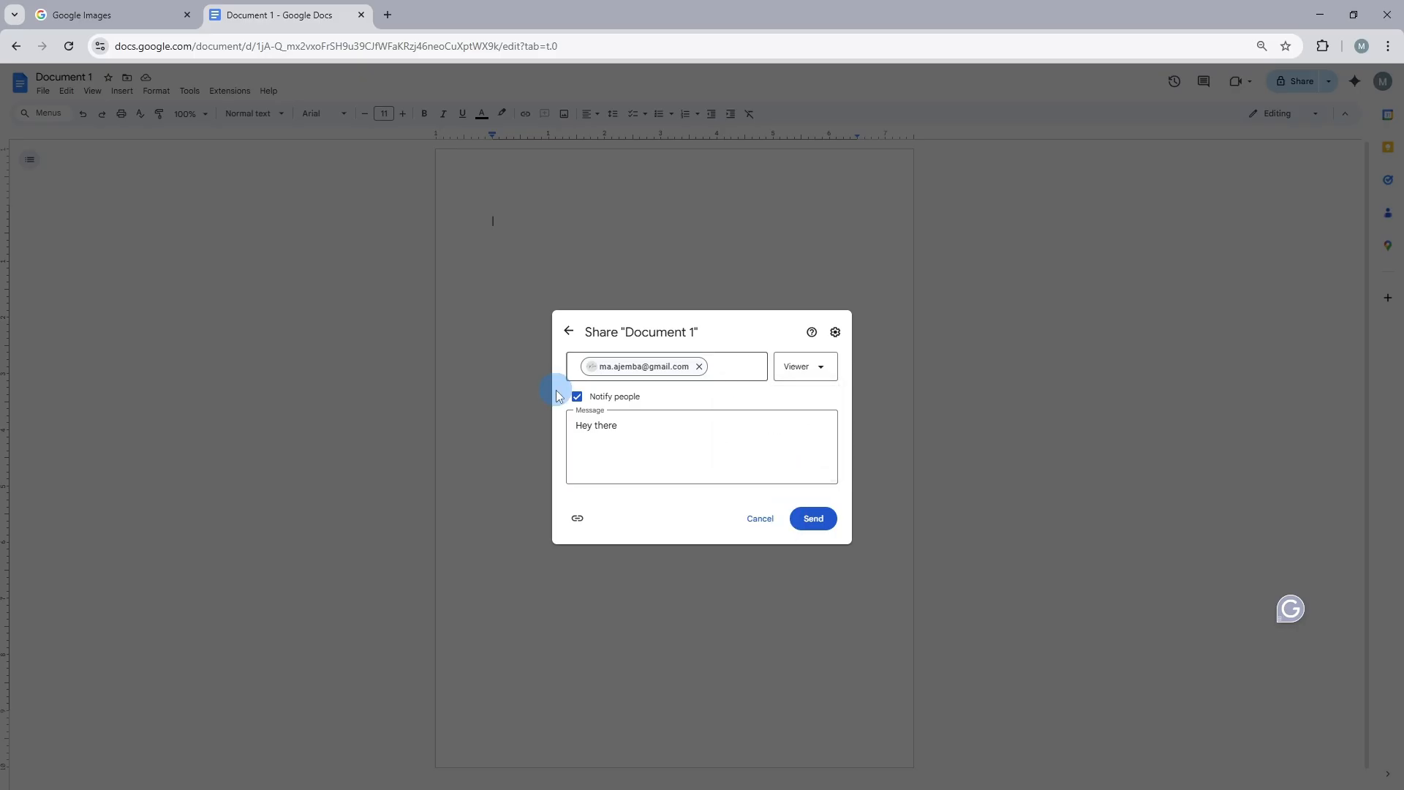
Step: Turn the Notify people option off and on again, and copy the document's sharing link
click(577, 396)
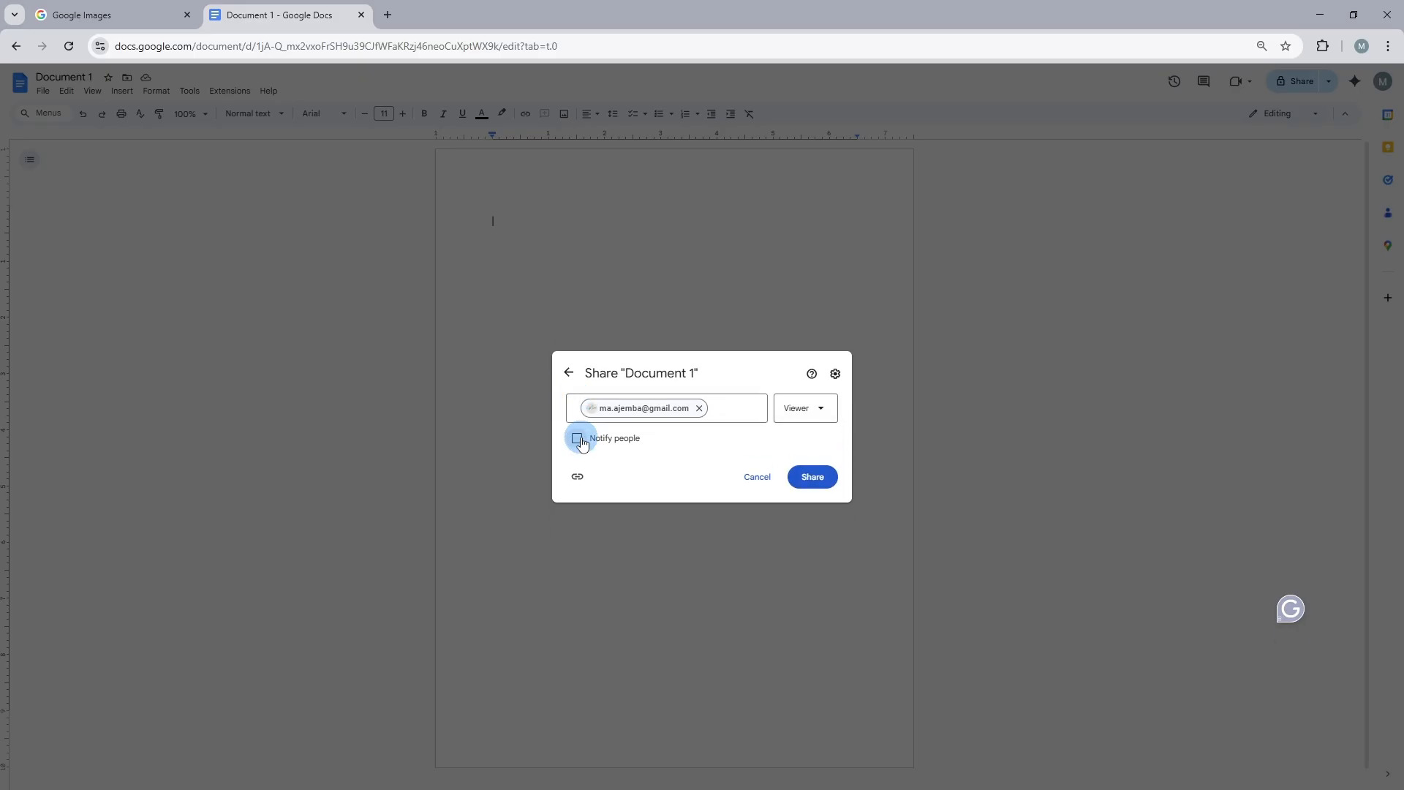
click(577, 413)
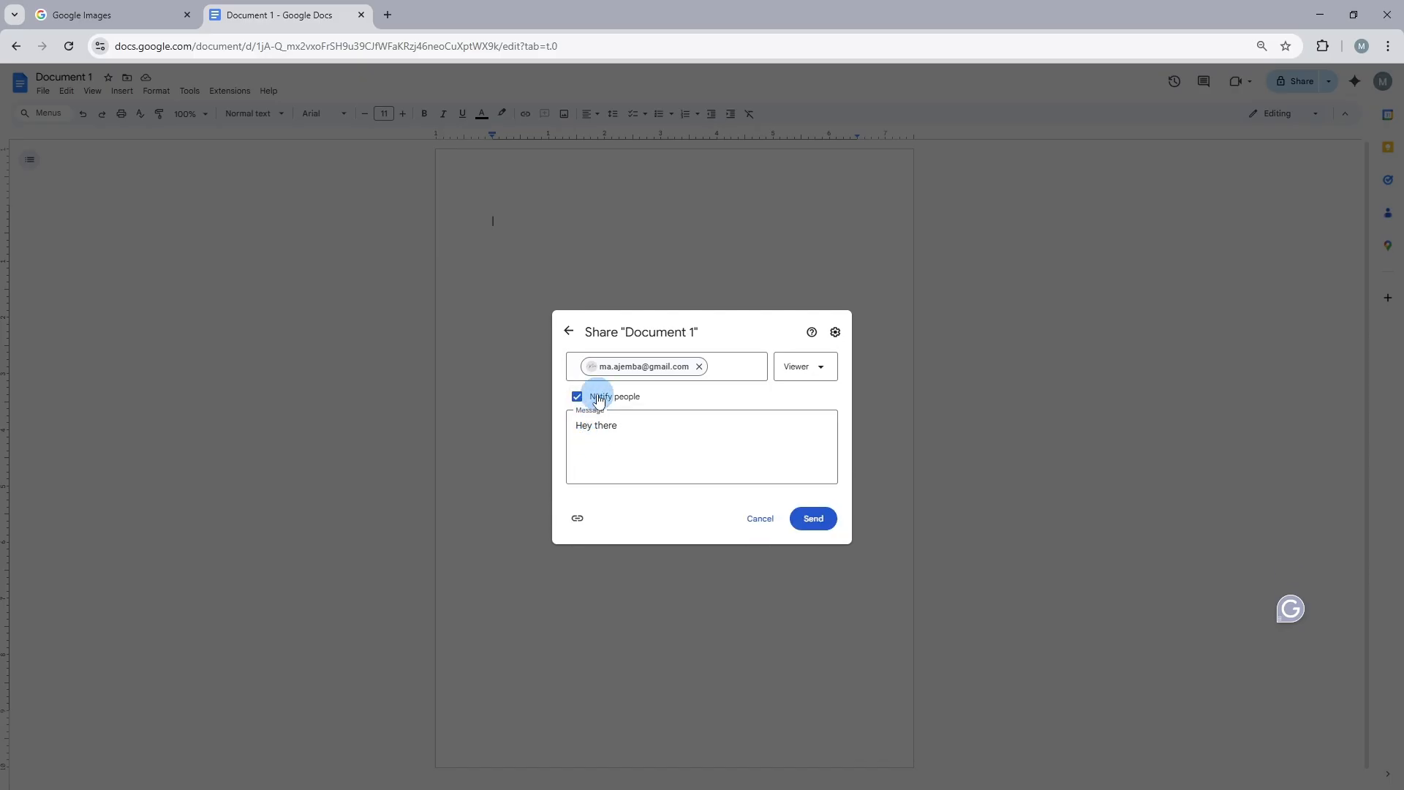
click(582, 436)
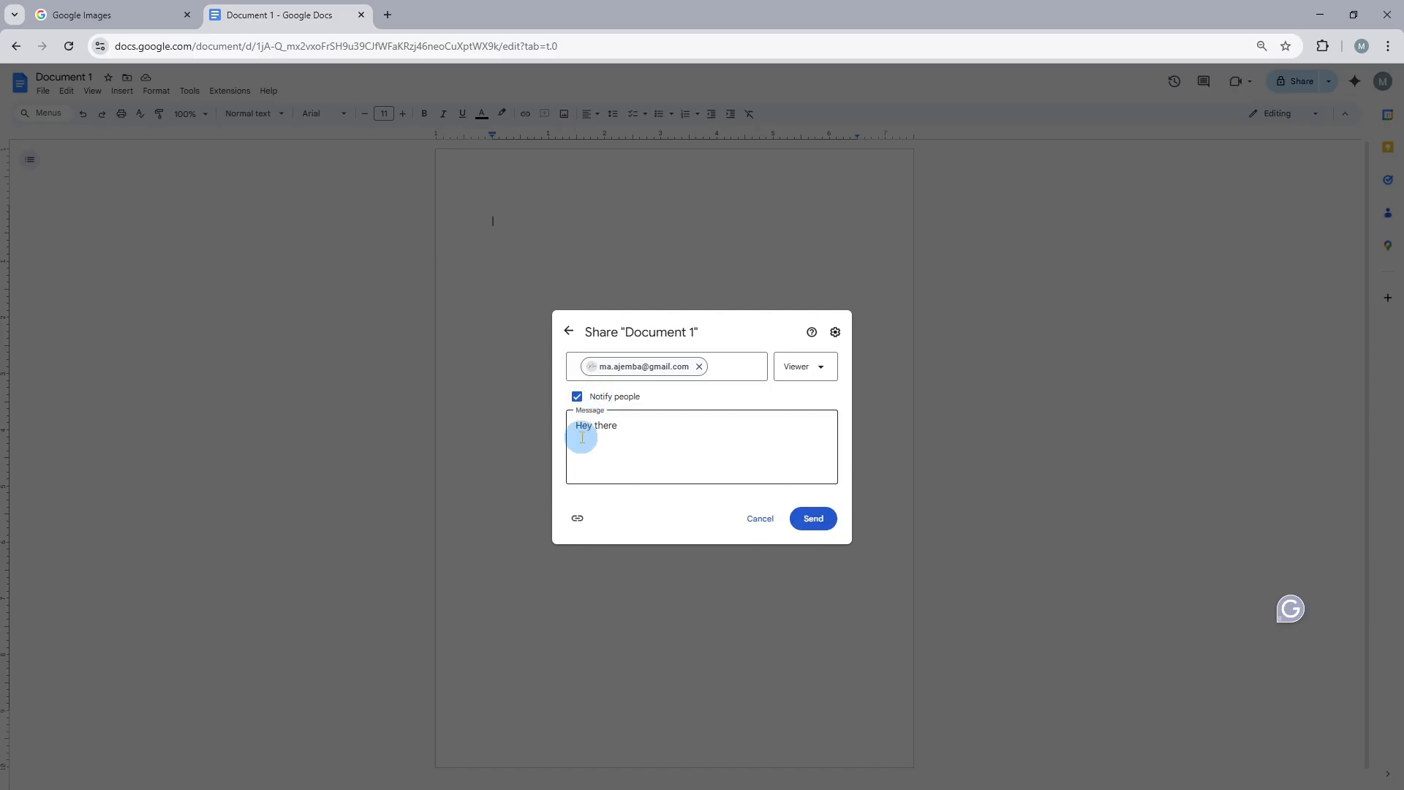
click(579, 519)
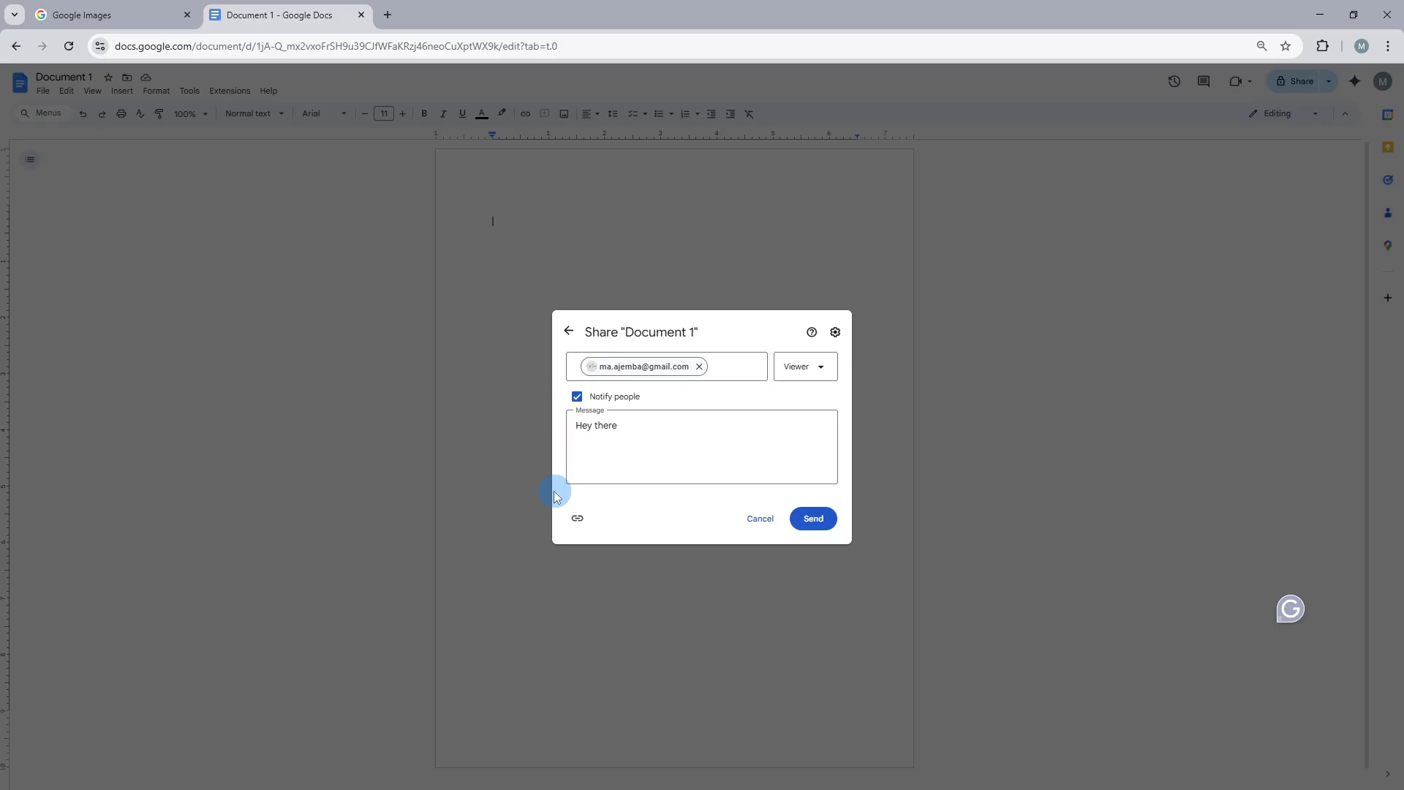
Step: In the document's sharing settings, turn download, copy and print permission for commenters and viewers off and on again
click(835, 333)
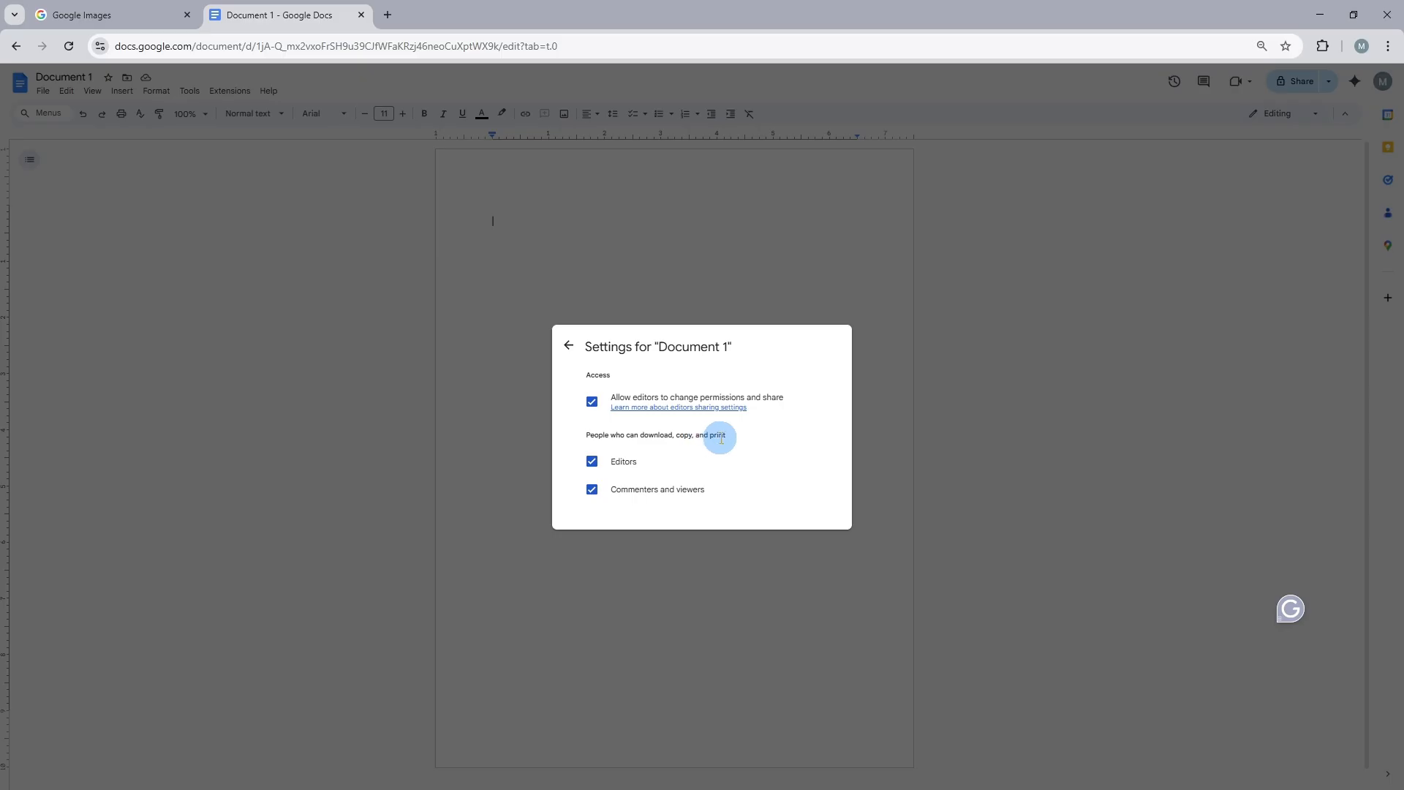
click(592, 463)
click(594, 491)
click(592, 491)
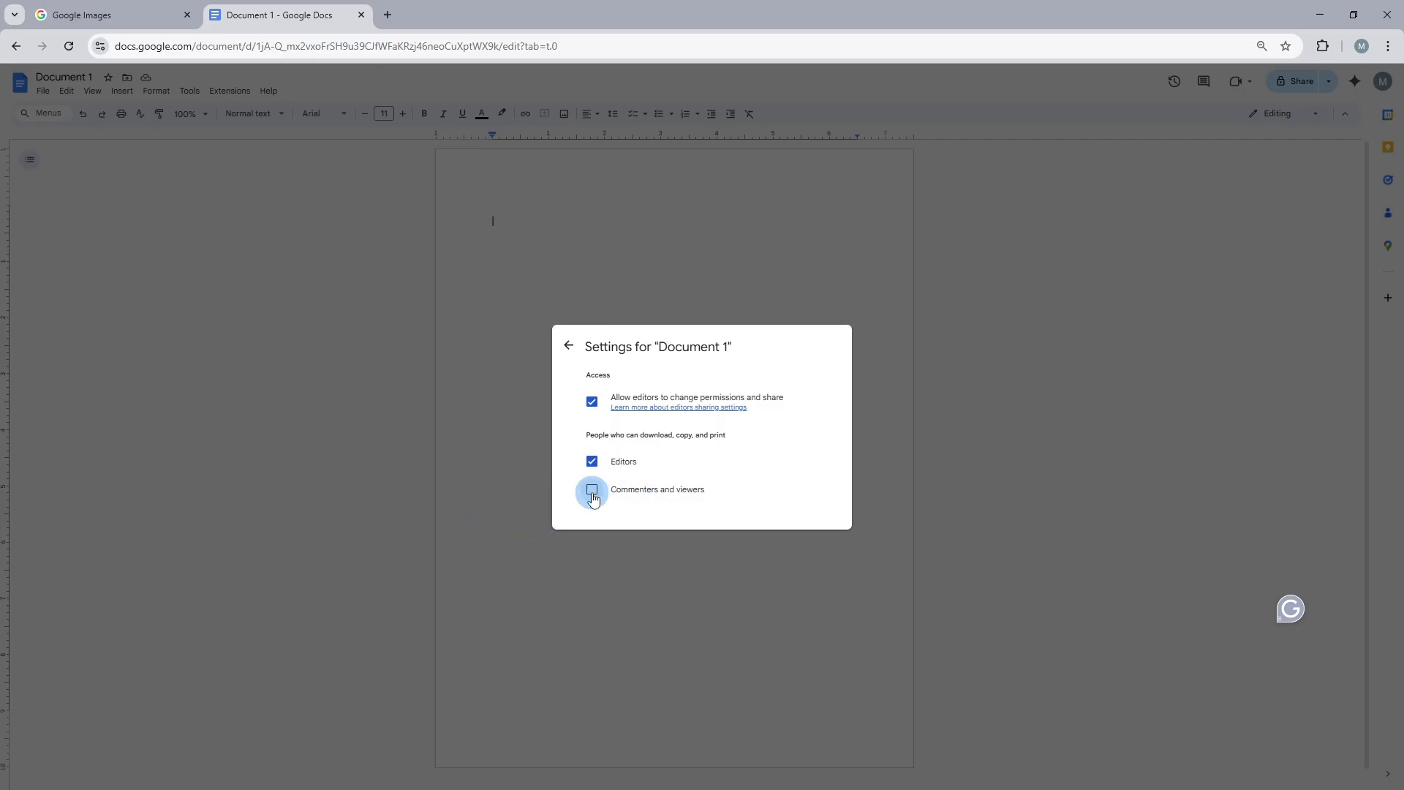
click(593, 491)
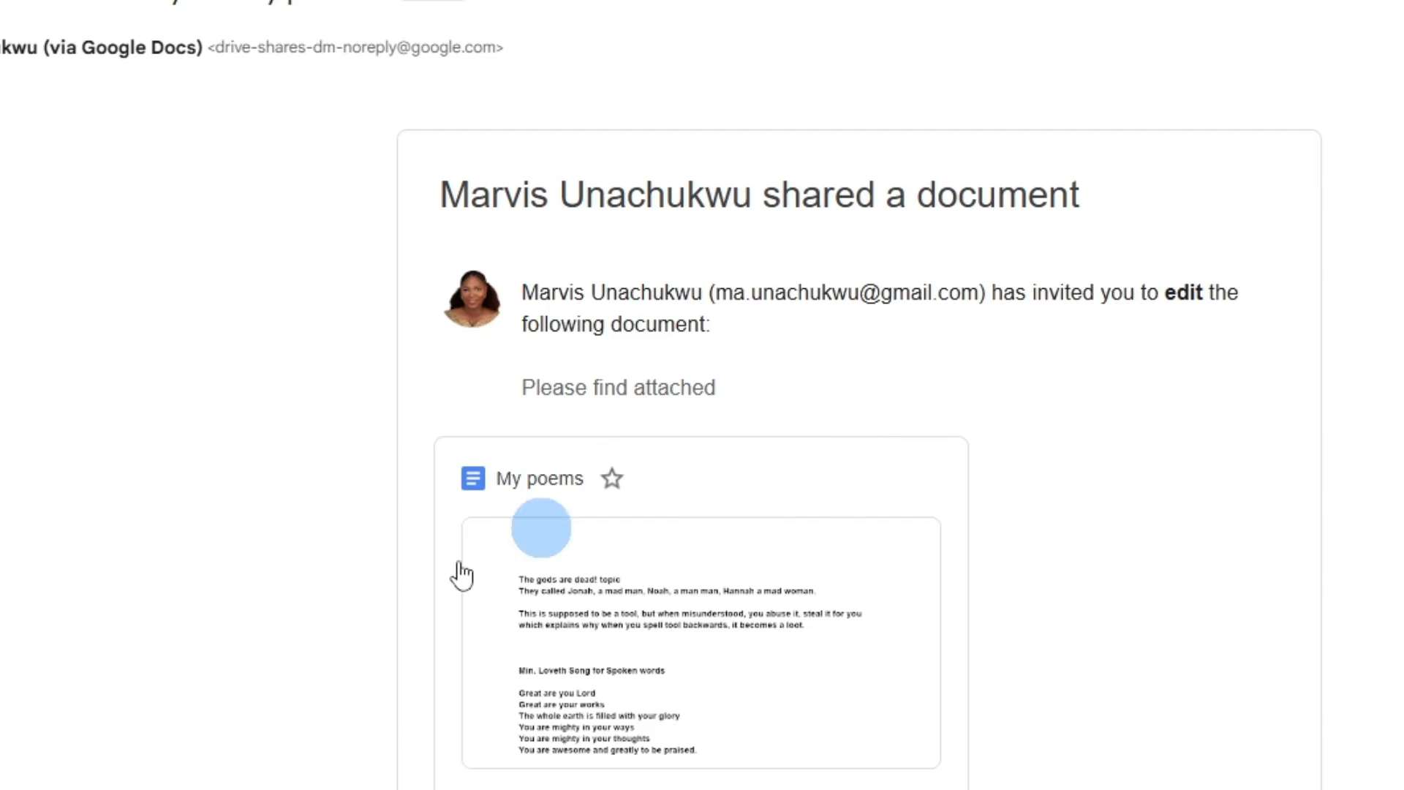
Step: Review the invitation email for the shared document "My poems" down to its open option
scroll(1002, 494, down, 3)
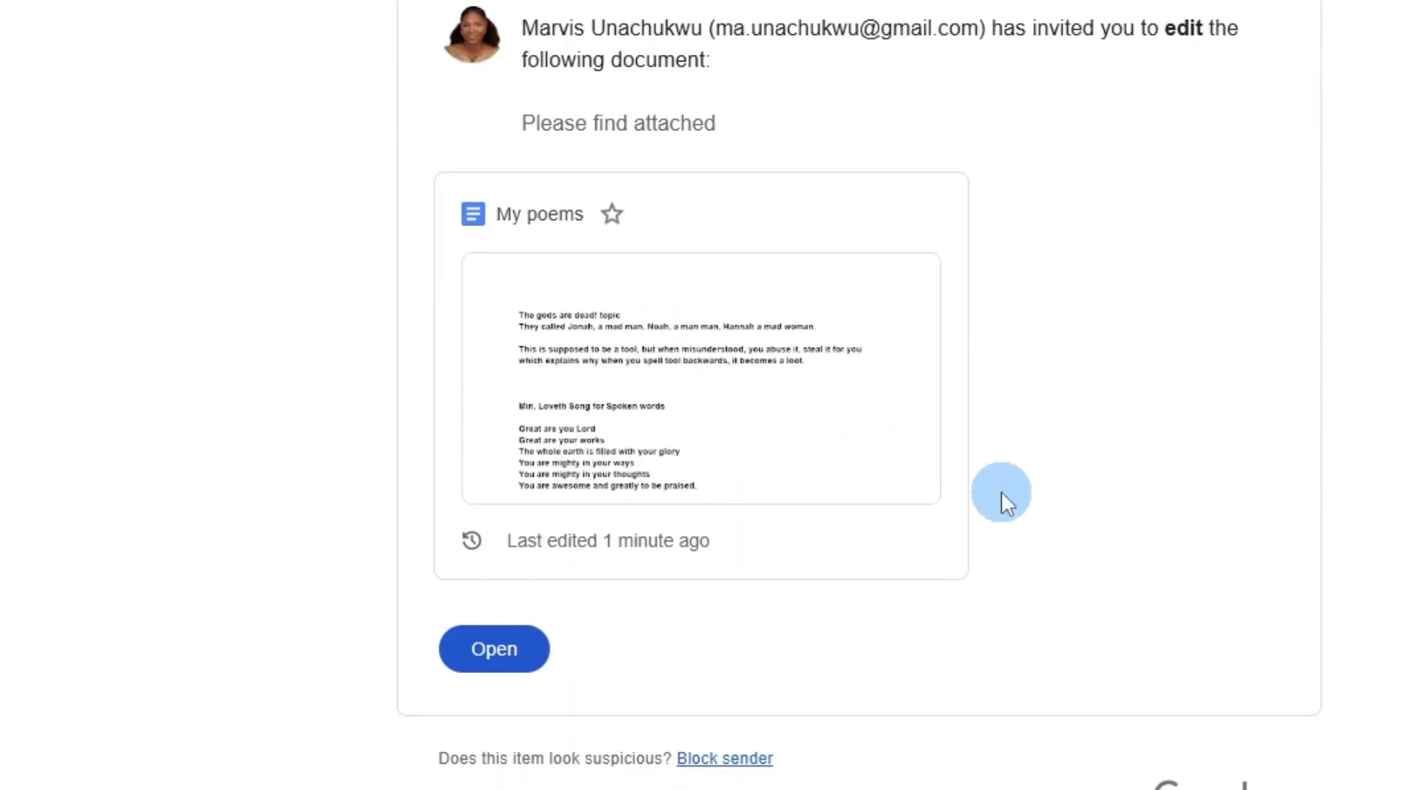
scroll(990, 488, down, 1)
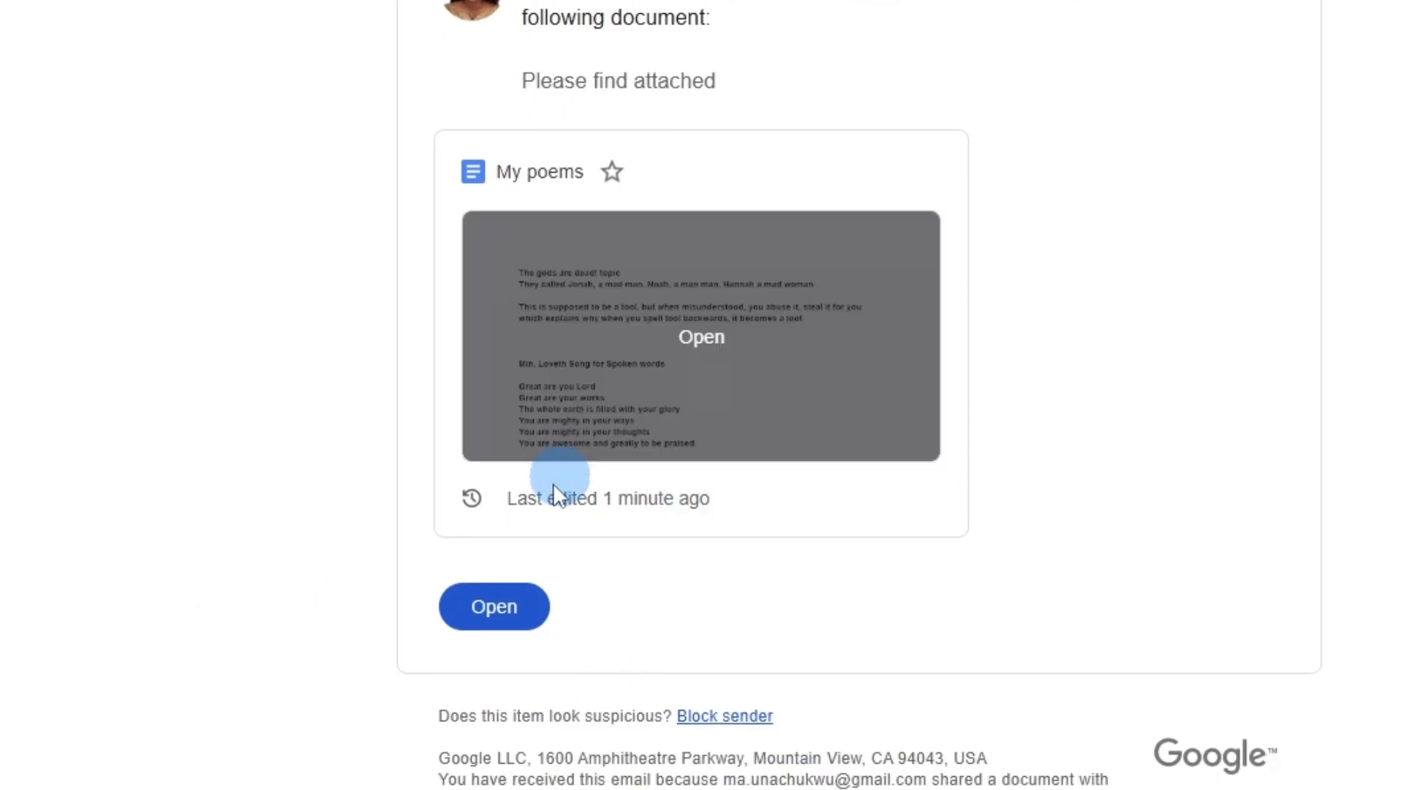
Step: Open the shared document from the invitation email, and check in Document 1's sharing settings who has access
click(505, 621)
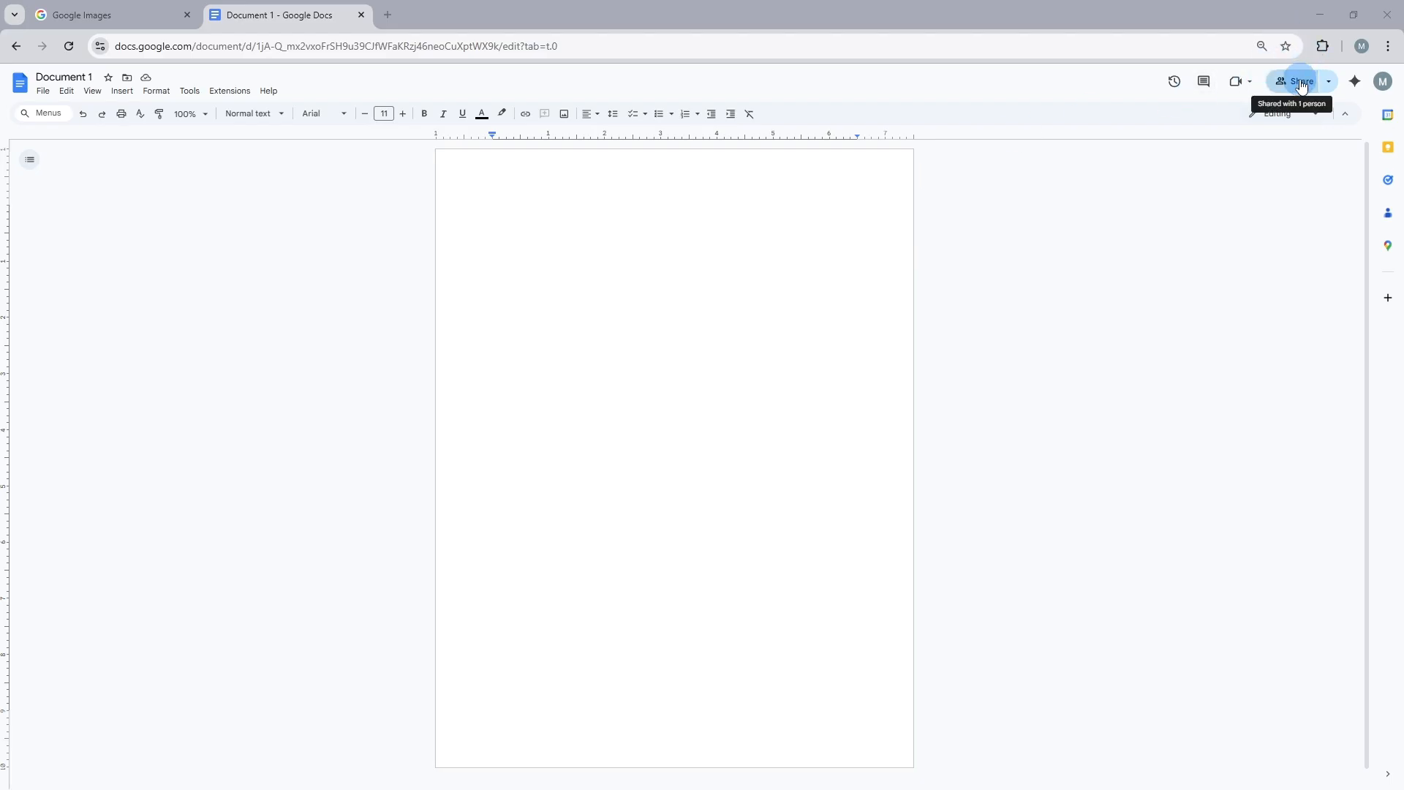
click(1301, 83)
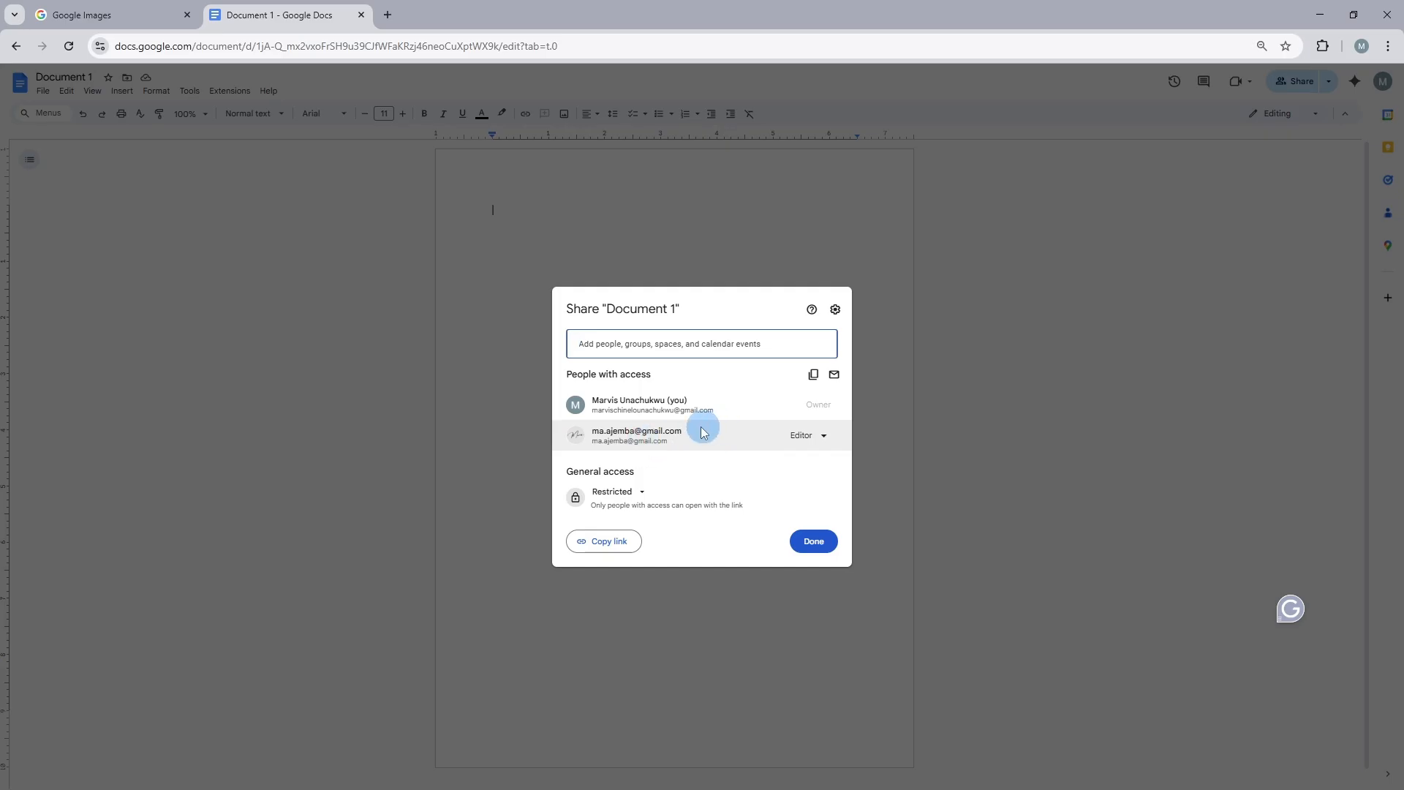
mouse_move(743, 427)
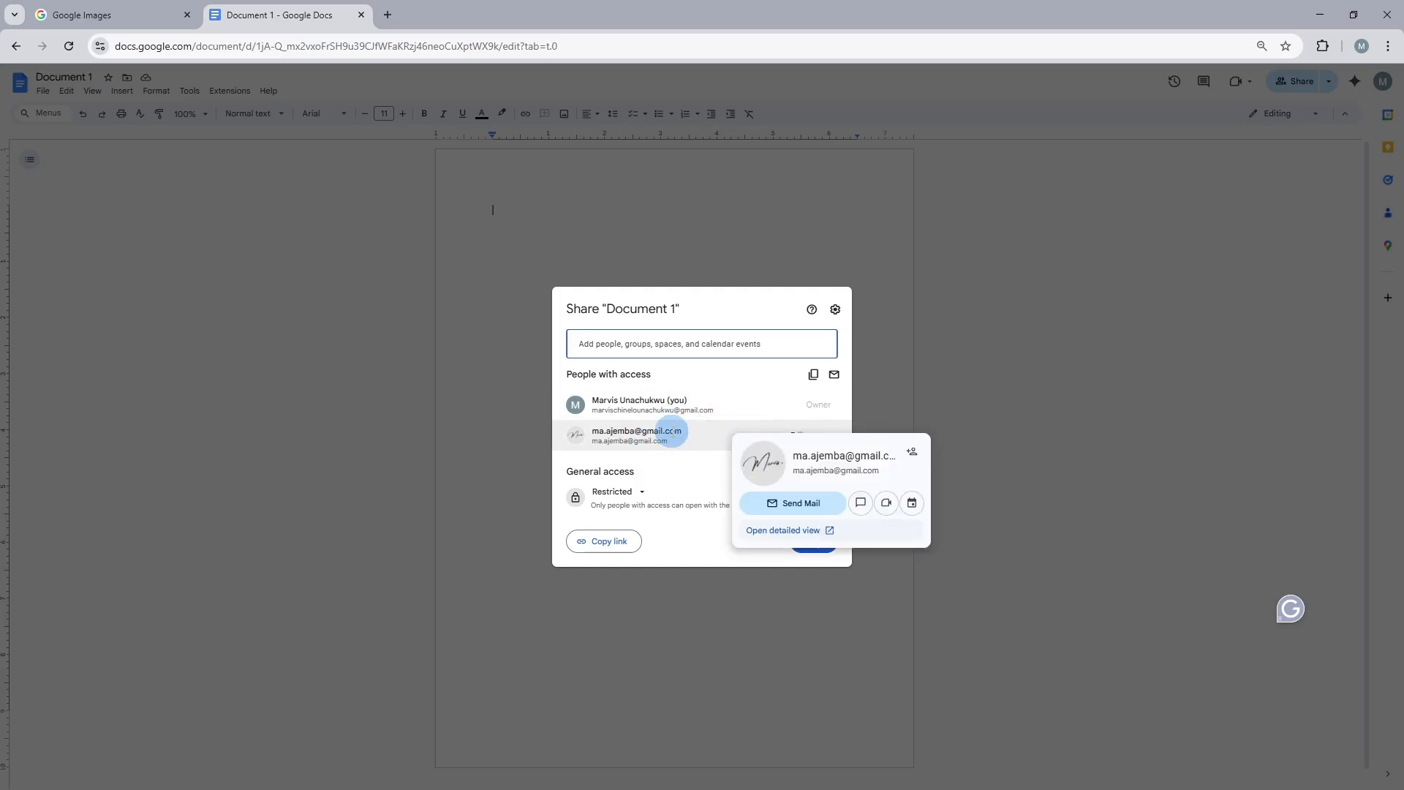
click(540, 496)
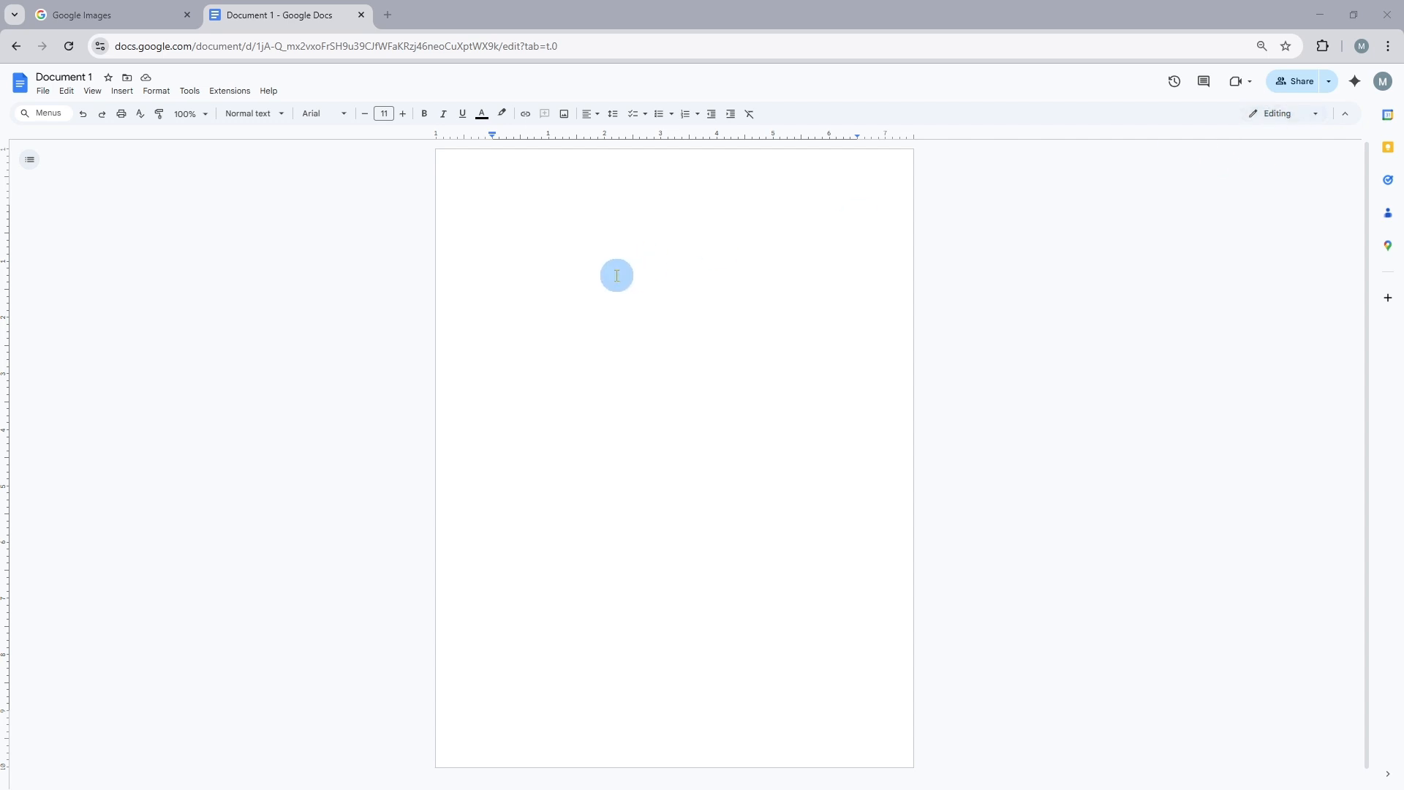
Step: Enter the text "Type whatever you want" on the blank page of Document 1
click(606, 248)
text(Type whatever you want)
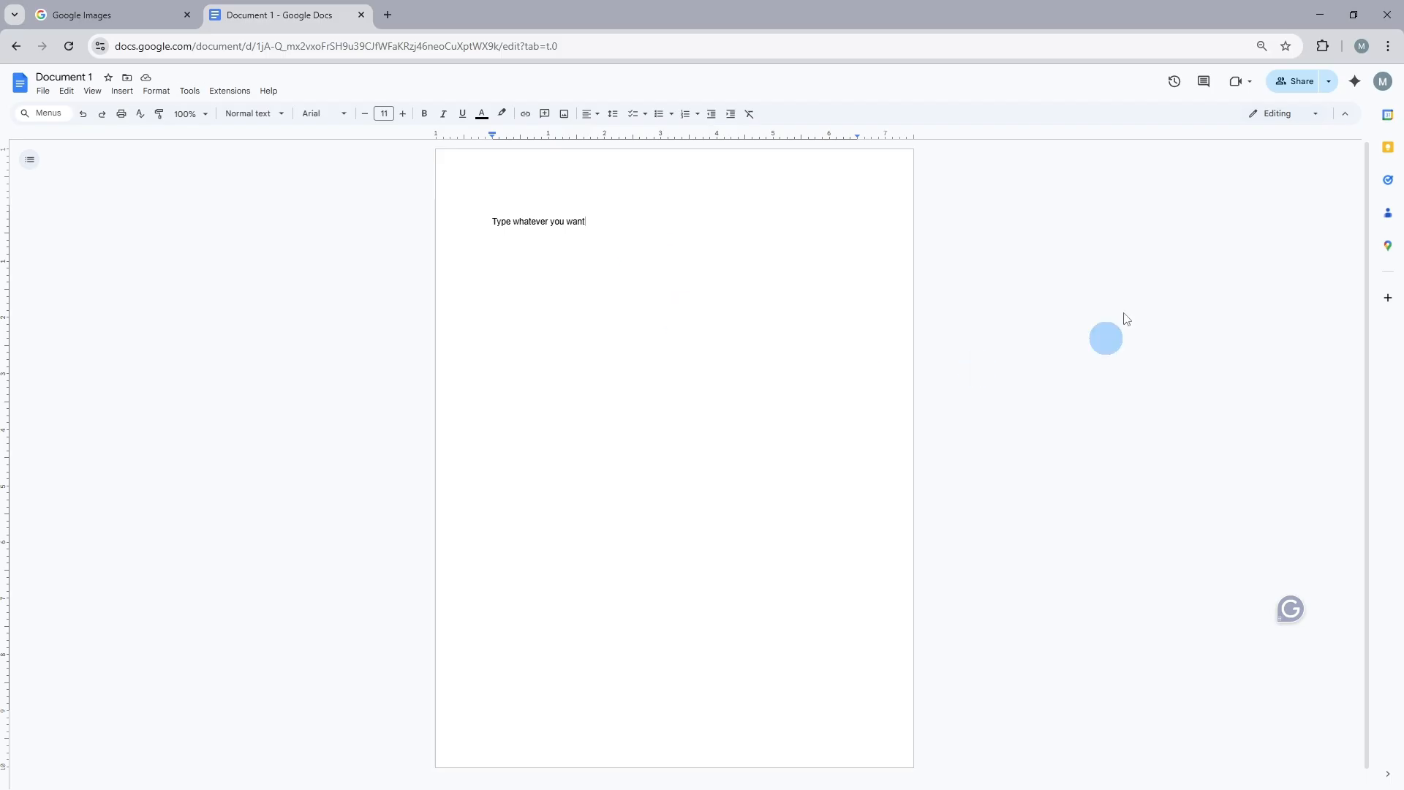
Step: Switch the document from Editing to Viewing mode, and from there to Suggesting mode
click(1305, 113)
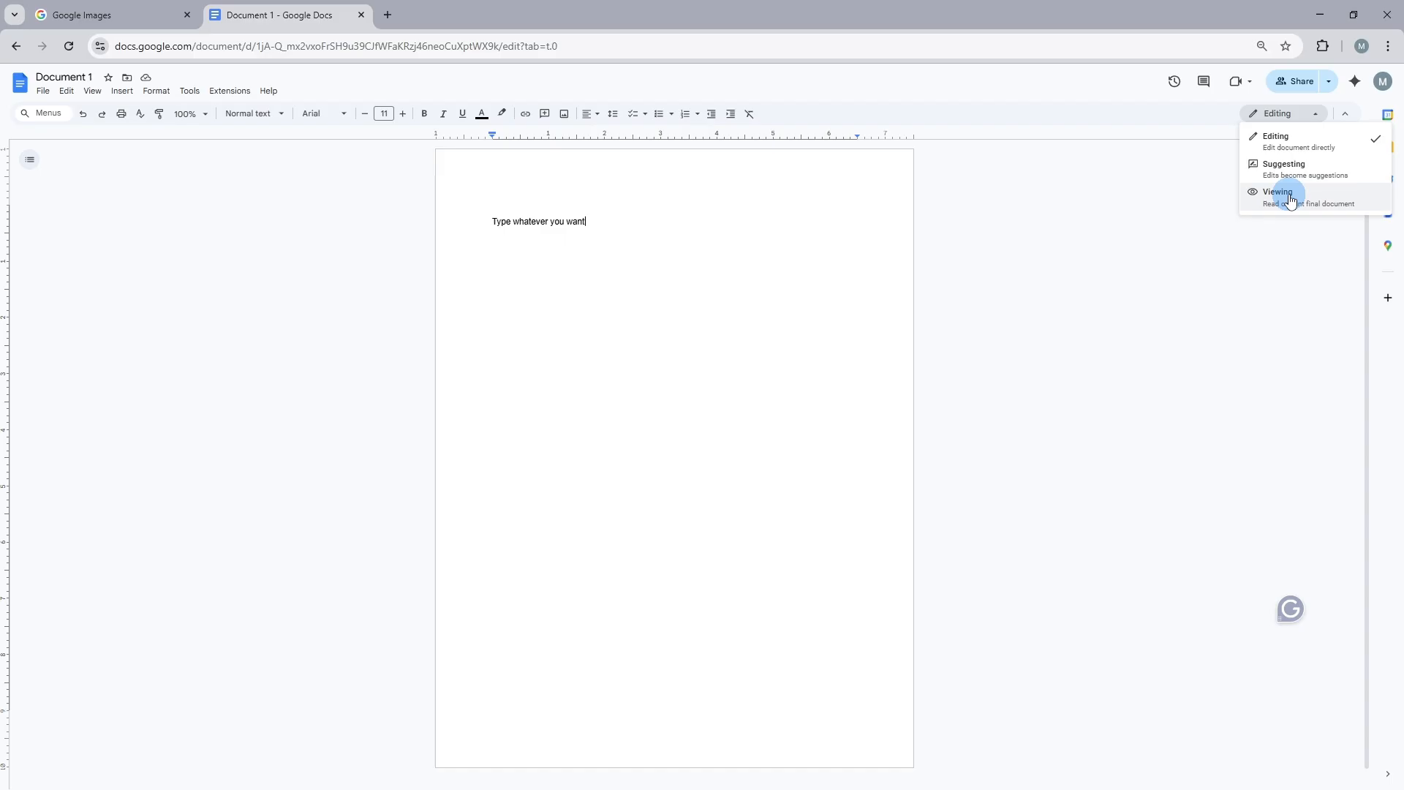
click(1290, 197)
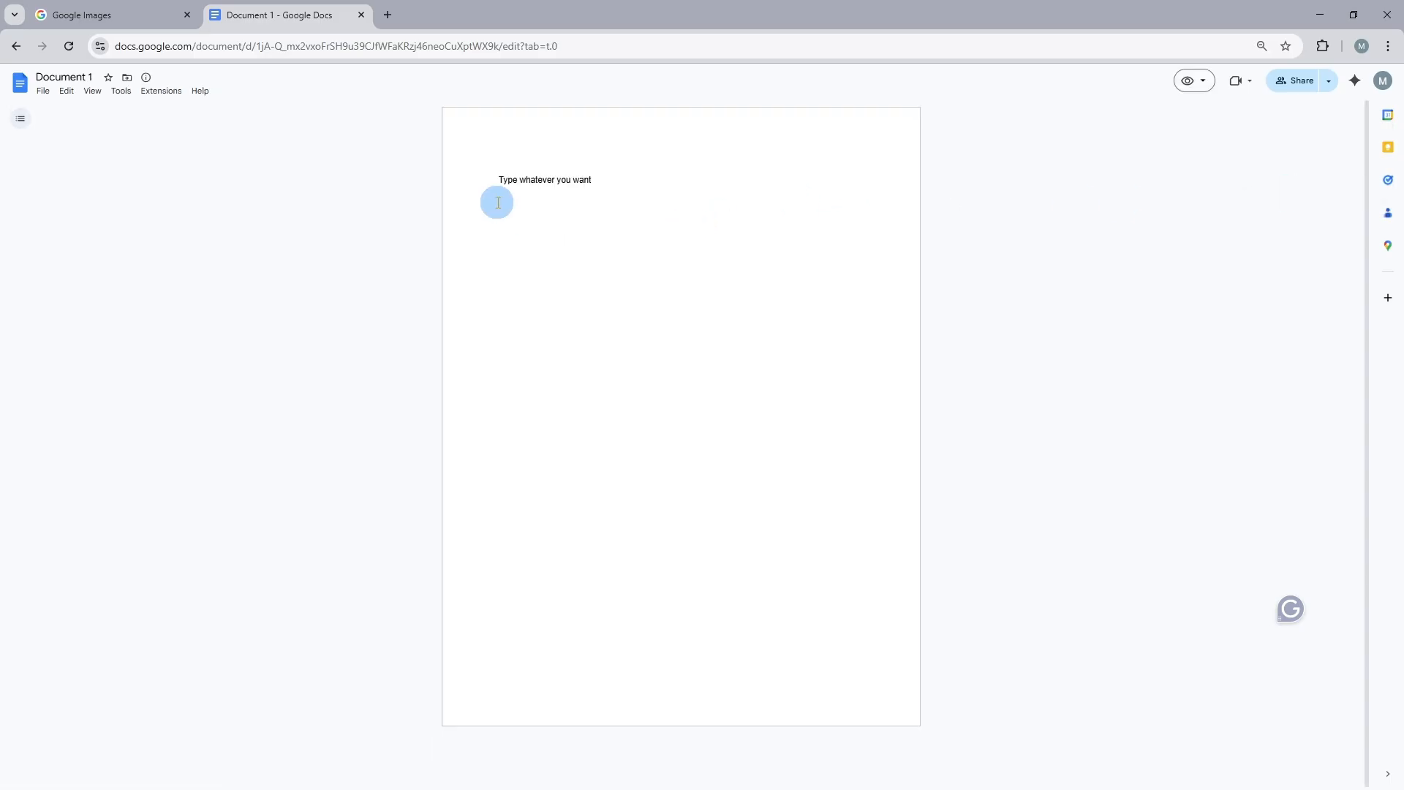
click(1193, 81)
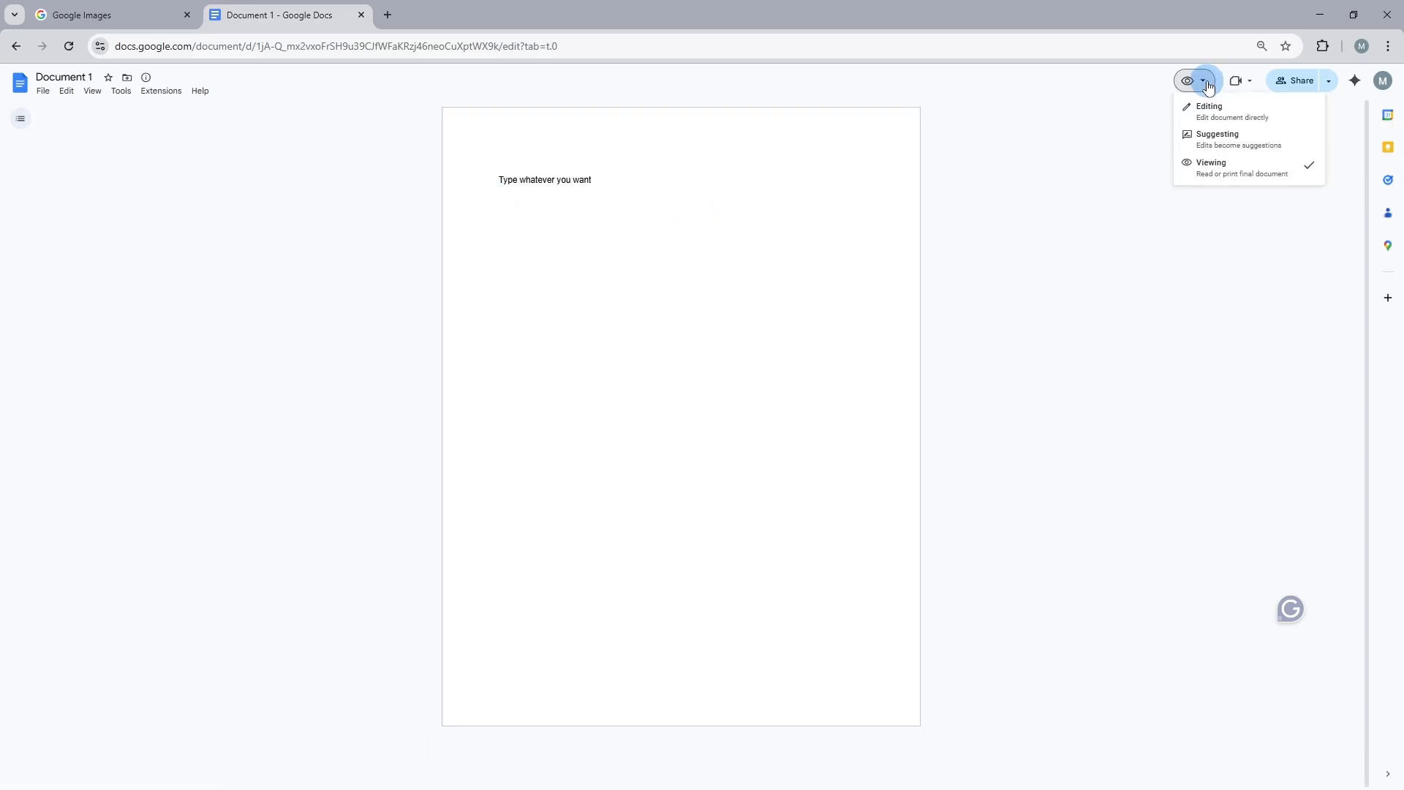
click(1220, 142)
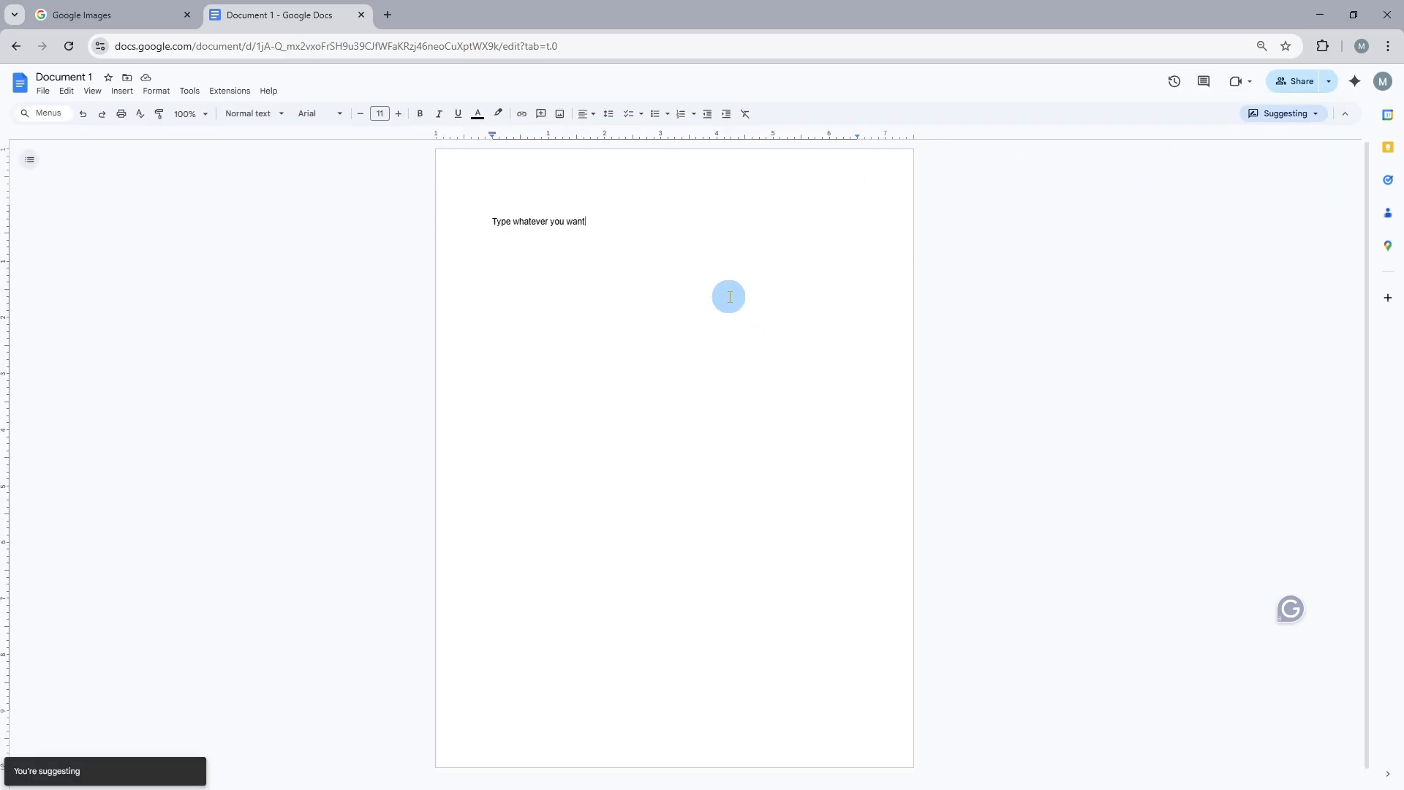
Step: Suggest adding "As you can see" on a new line below the existing text, and start a reply to the suggestion
key(Return)
text(fgxdfg)
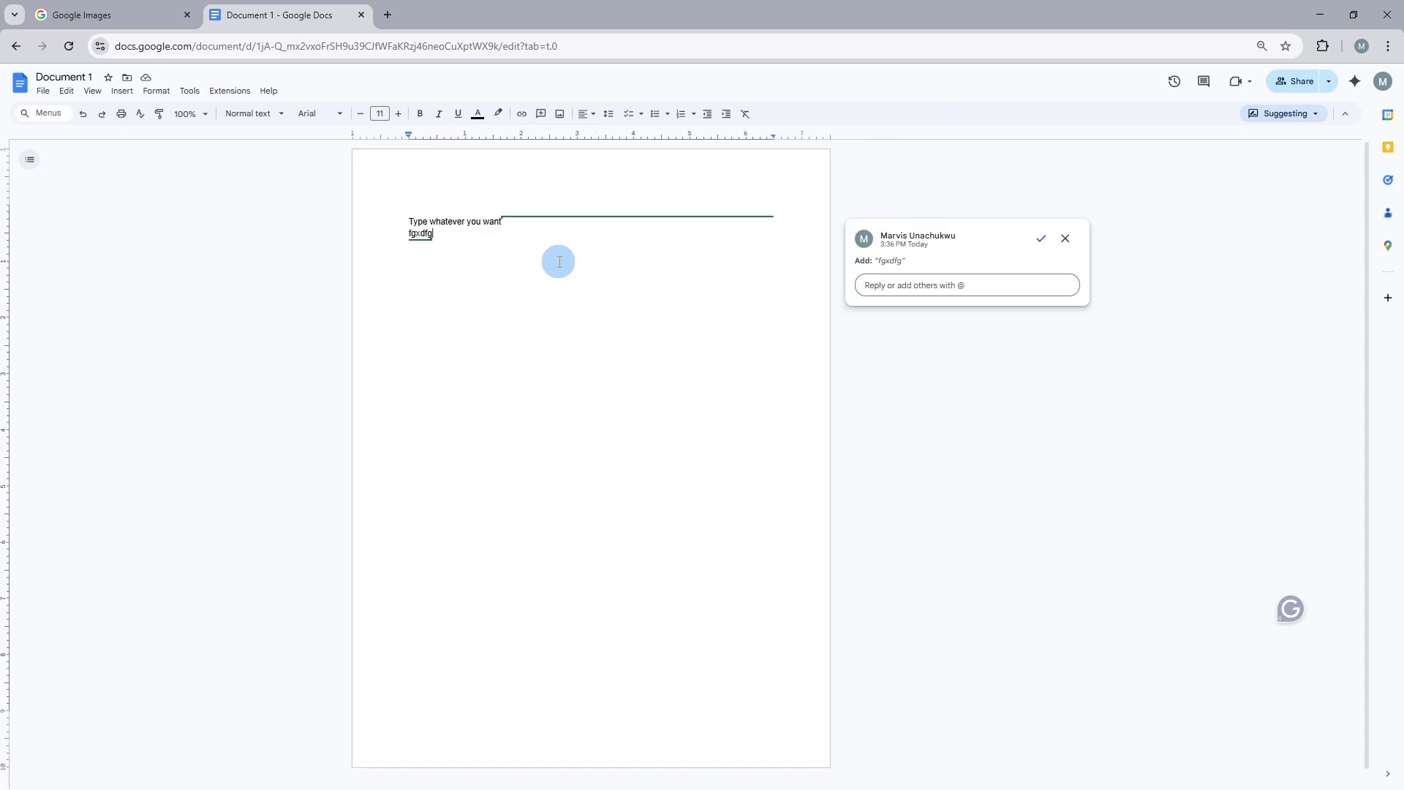
text(dg)
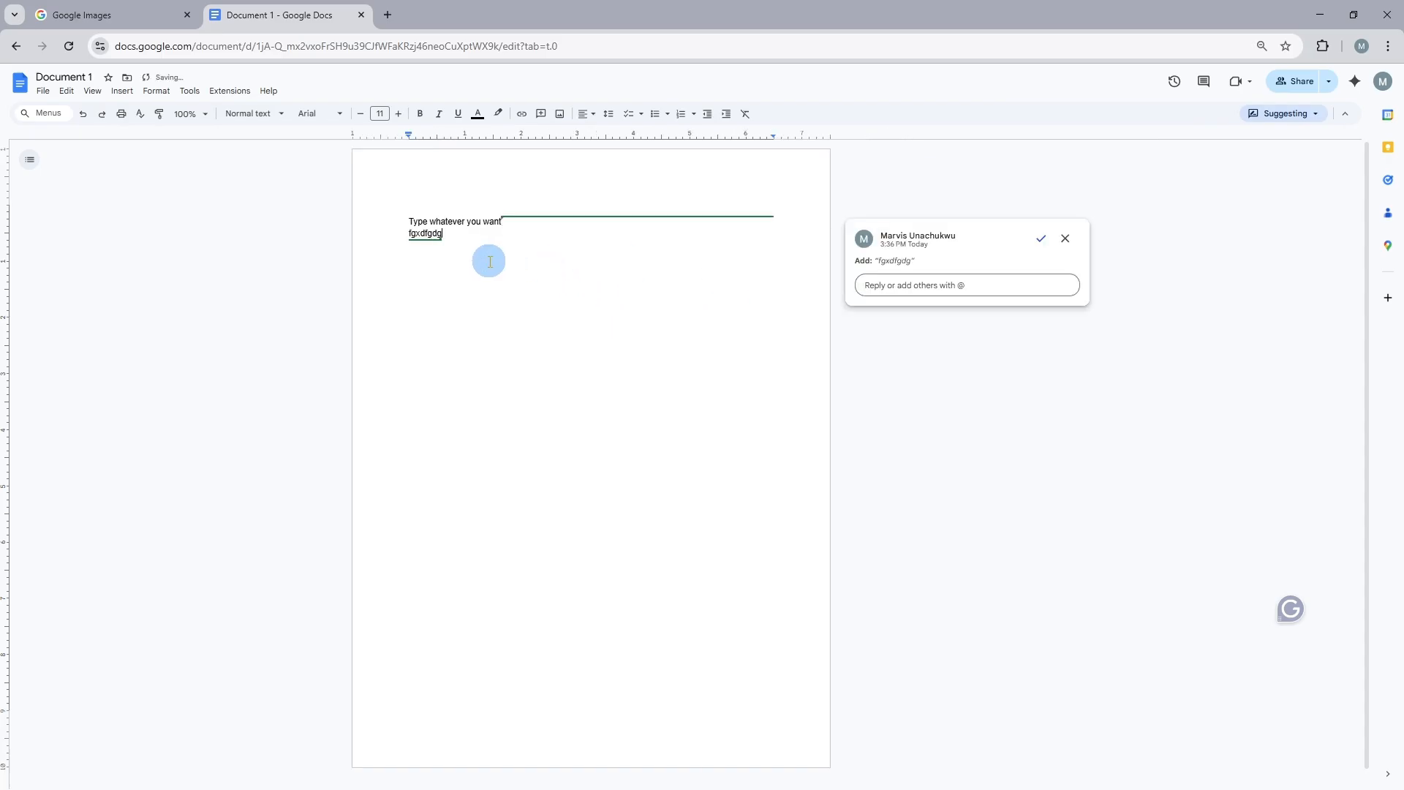
double_click(410, 233)
text(As you can see)
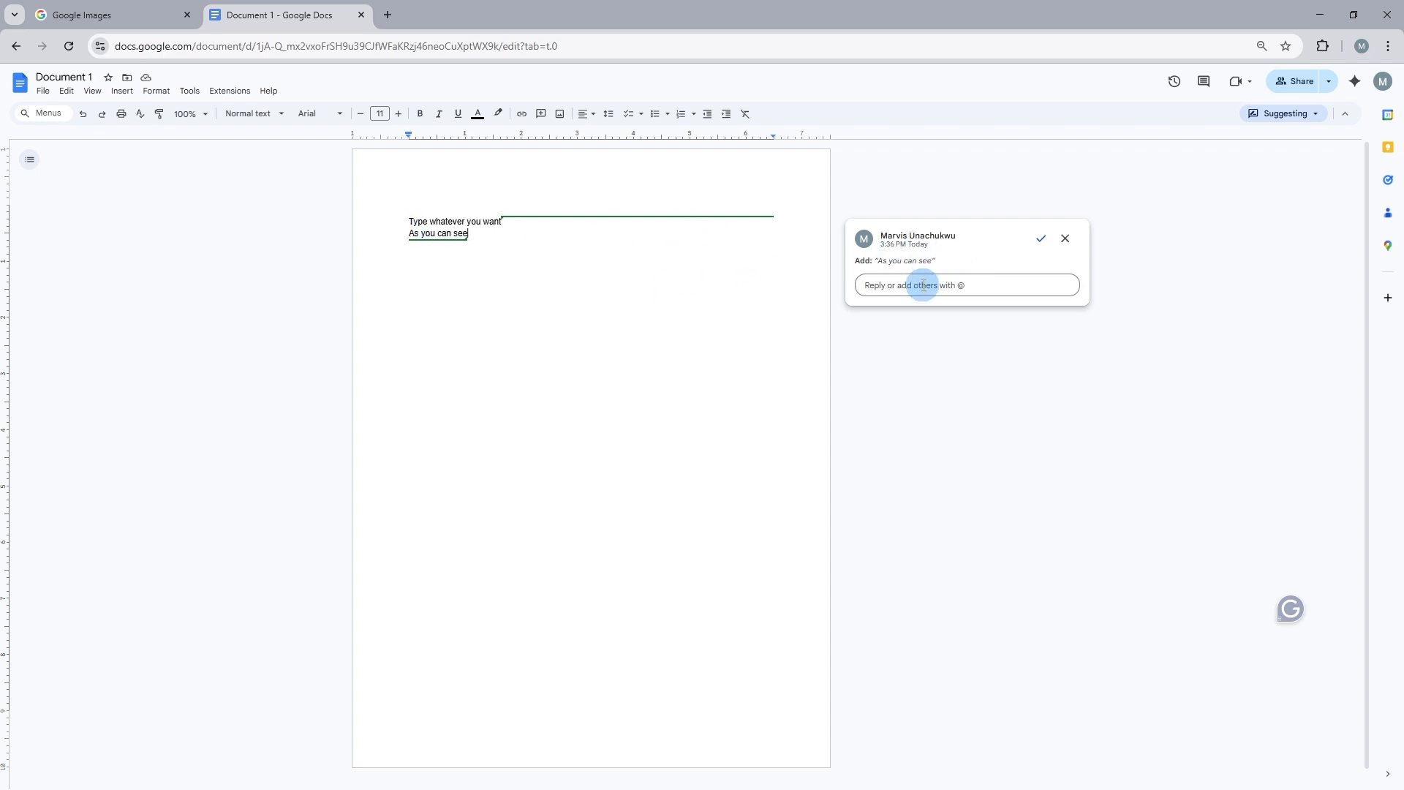
click(924, 286)
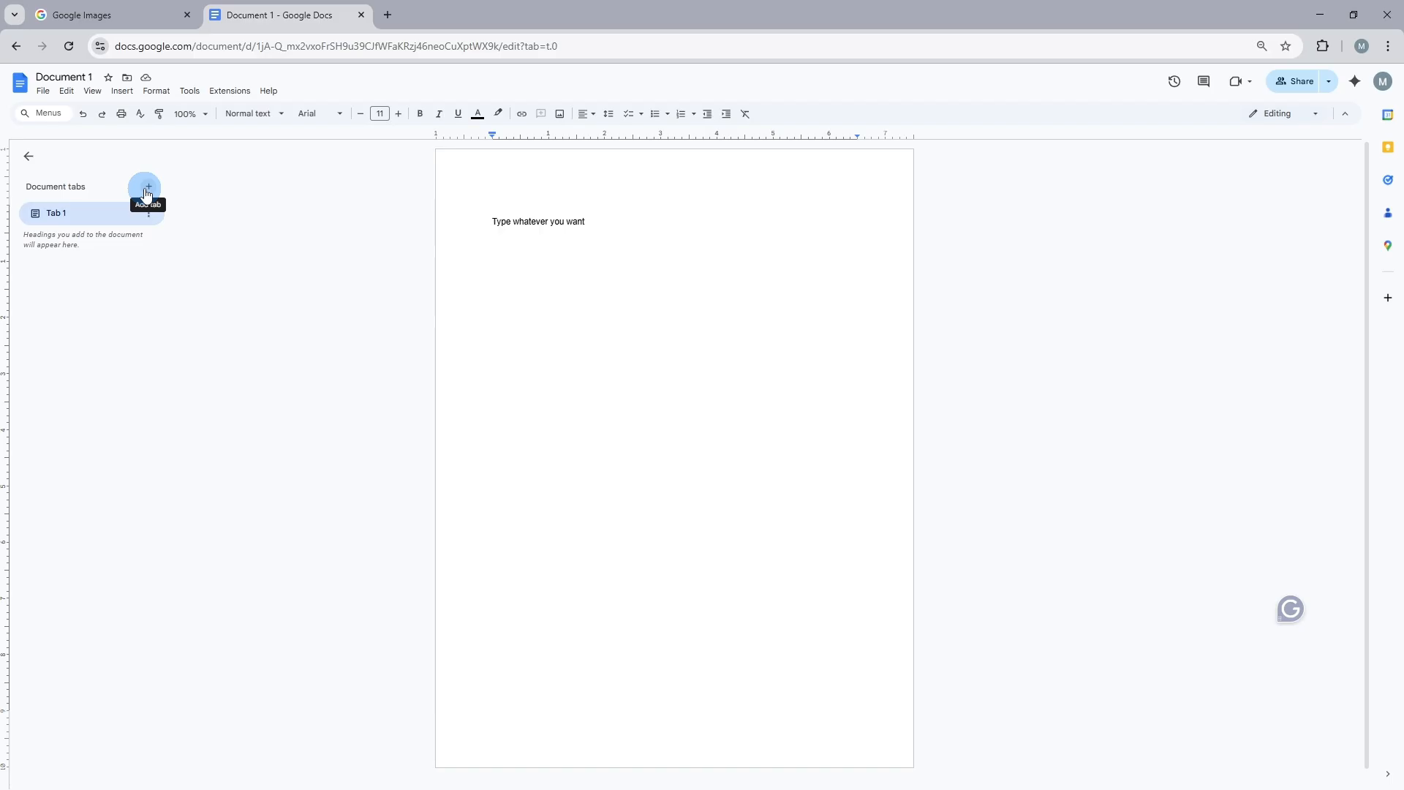
Step: Add a second document tab and rename it "Christmas party suggestions"
click(148, 192)
click(79, 242)
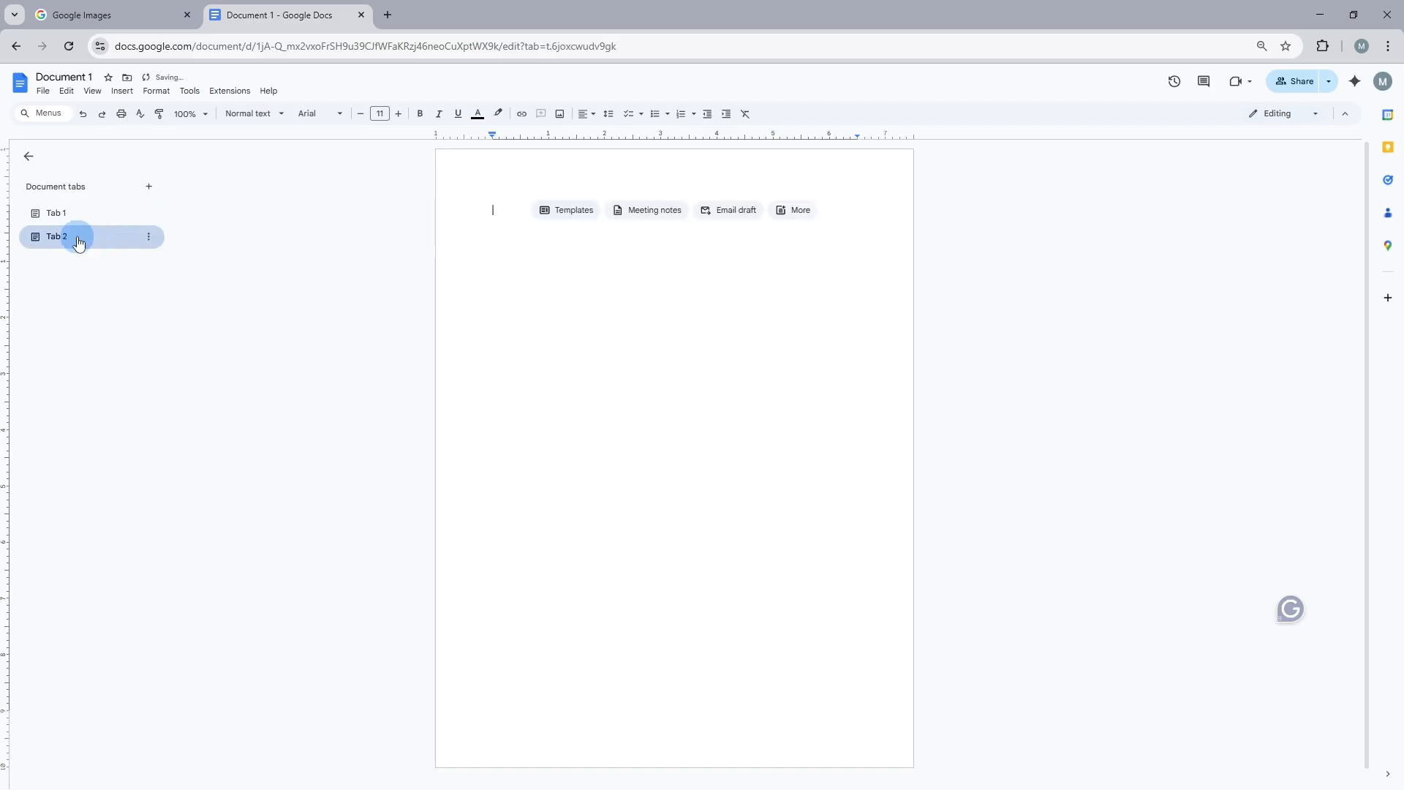
click(149, 237)
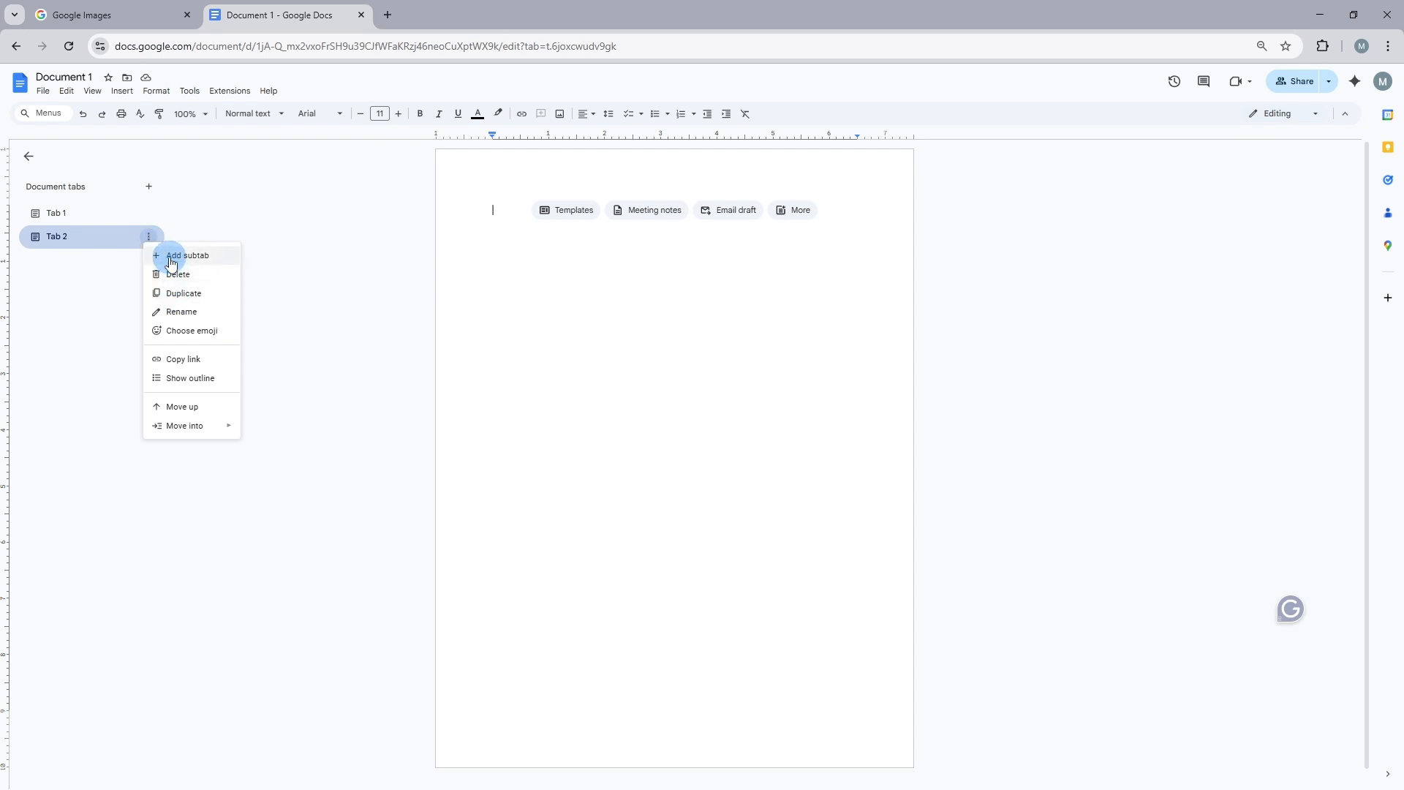
click(174, 313)
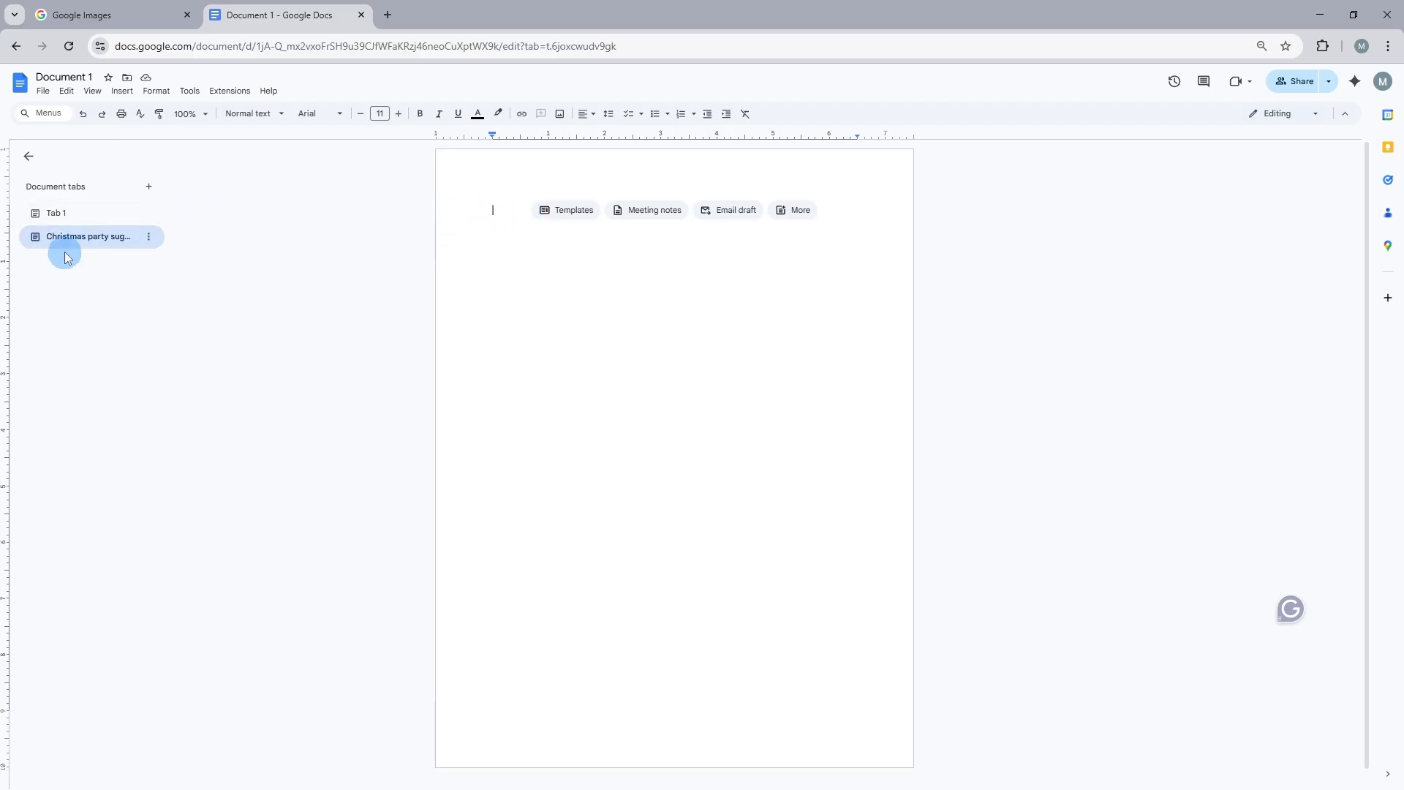
Step: List Decorations, Food and Location on separate lines in the Christmas party suggestions tab, with a blank line between each
click(503, 212)
text(D)
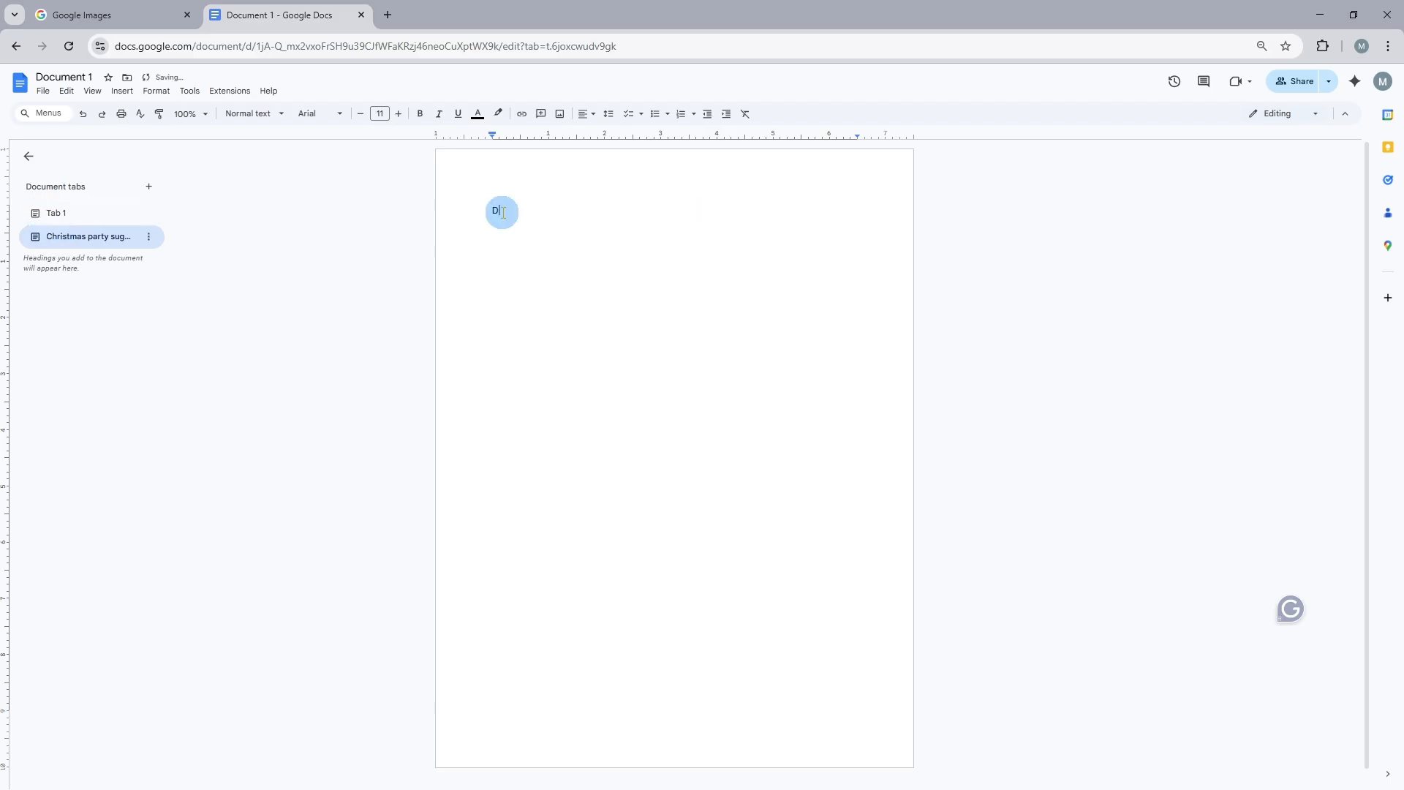
text(ecorations)
key(Return)
text(Food)
key(Return)
text(Loc)
text(ation)
click(540, 213)
key(Return)
click(517, 232)
key(Return)
click(563, 265)
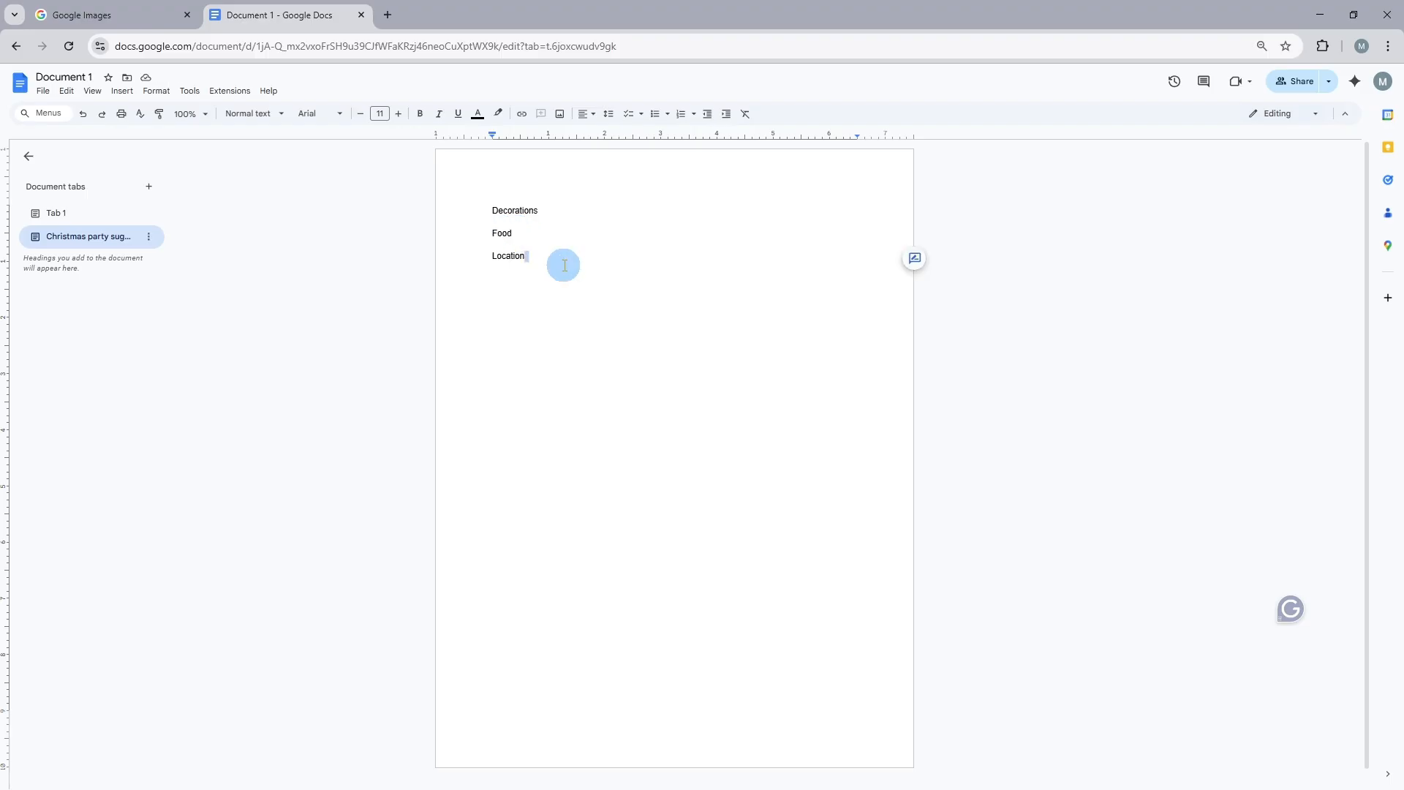
Step: Apply the Heading 1 style to the Decorations, Food and Location lines
drag(491, 210, 543, 210)
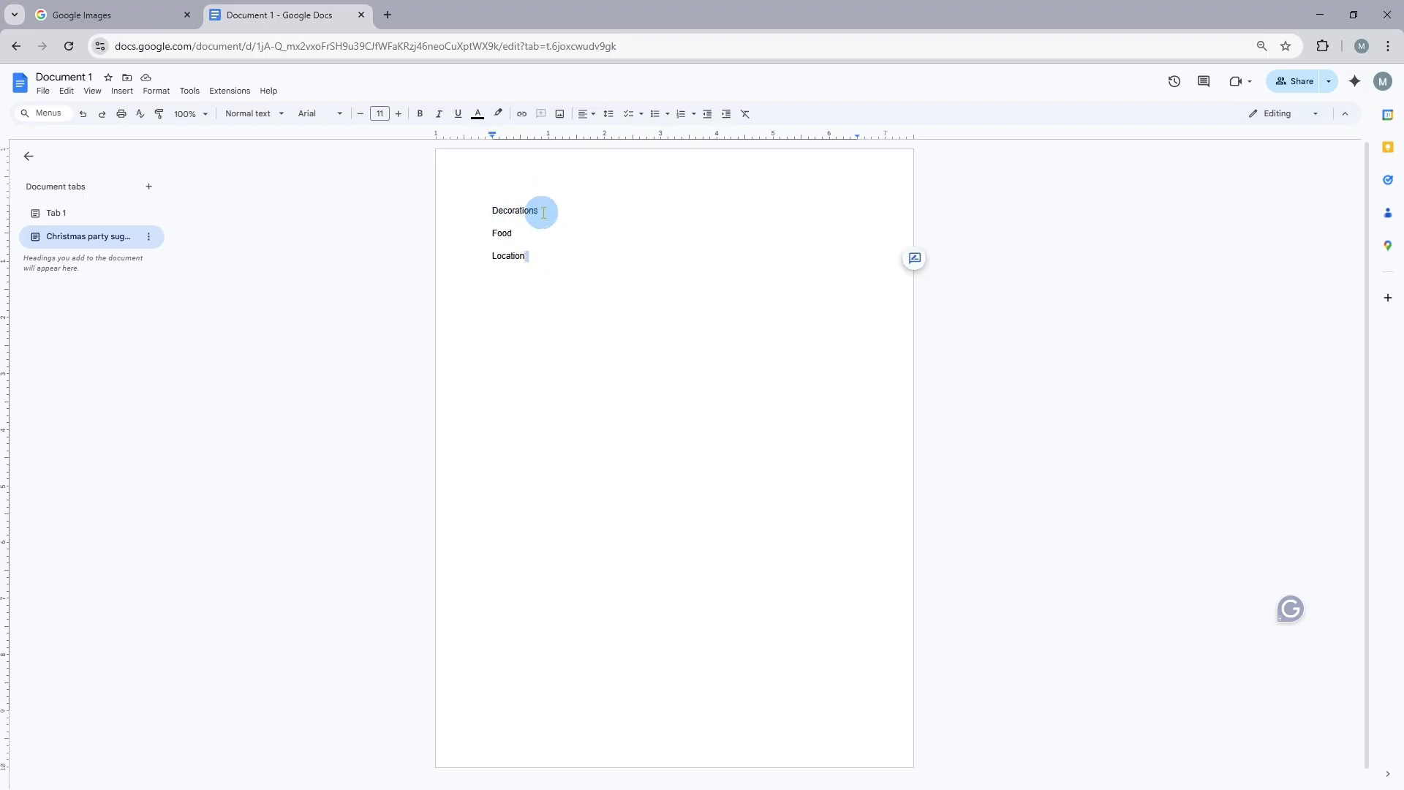
click(284, 117)
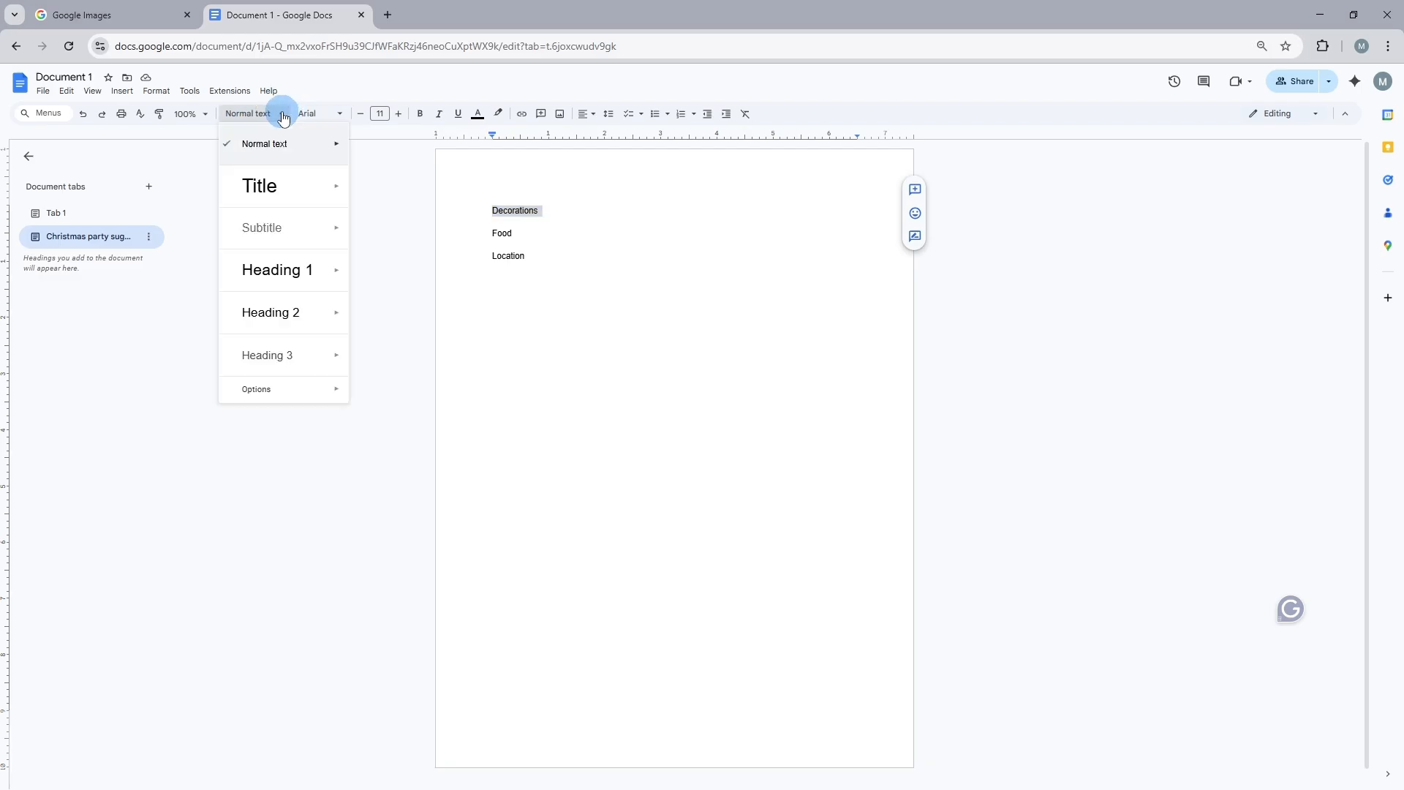
mouse_move(273, 270)
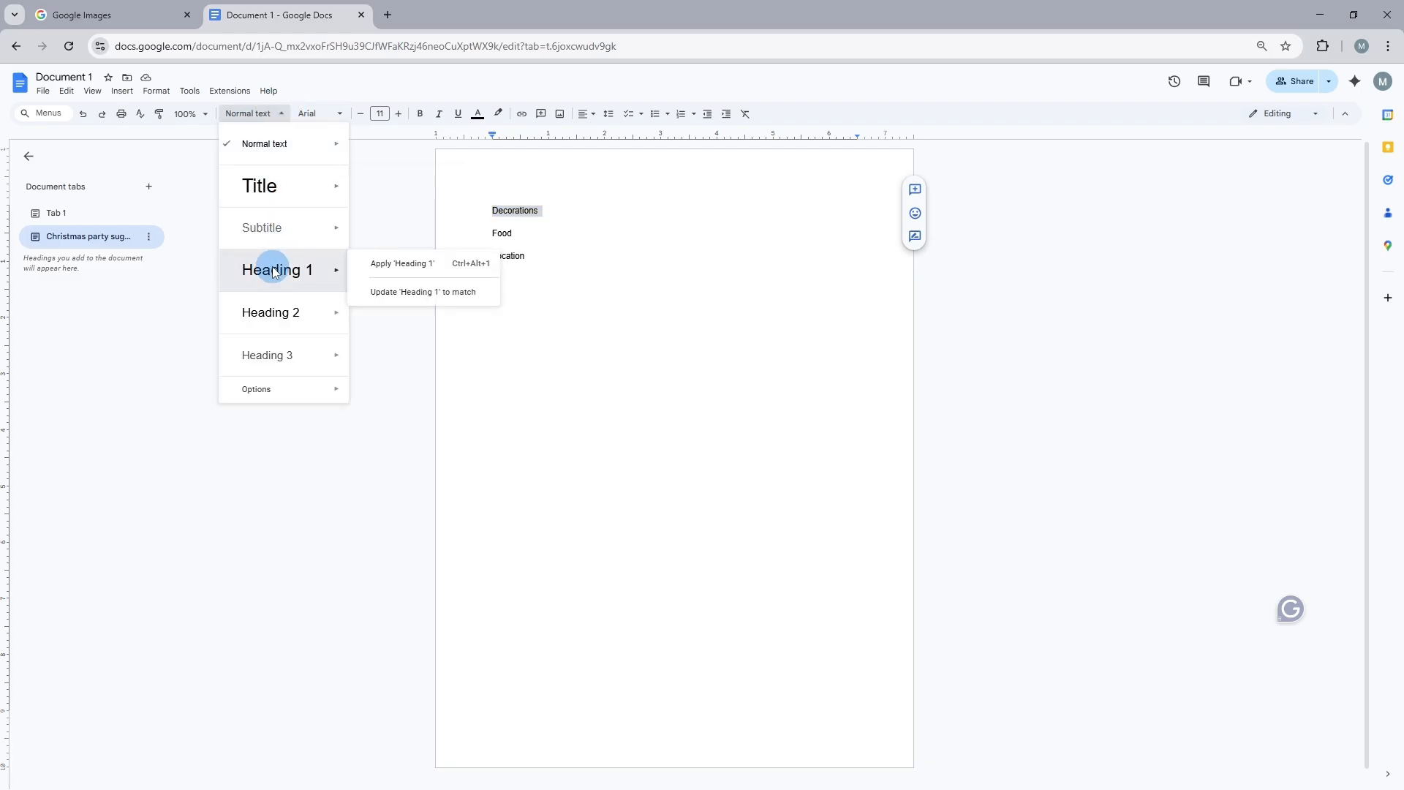
click(274, 271)
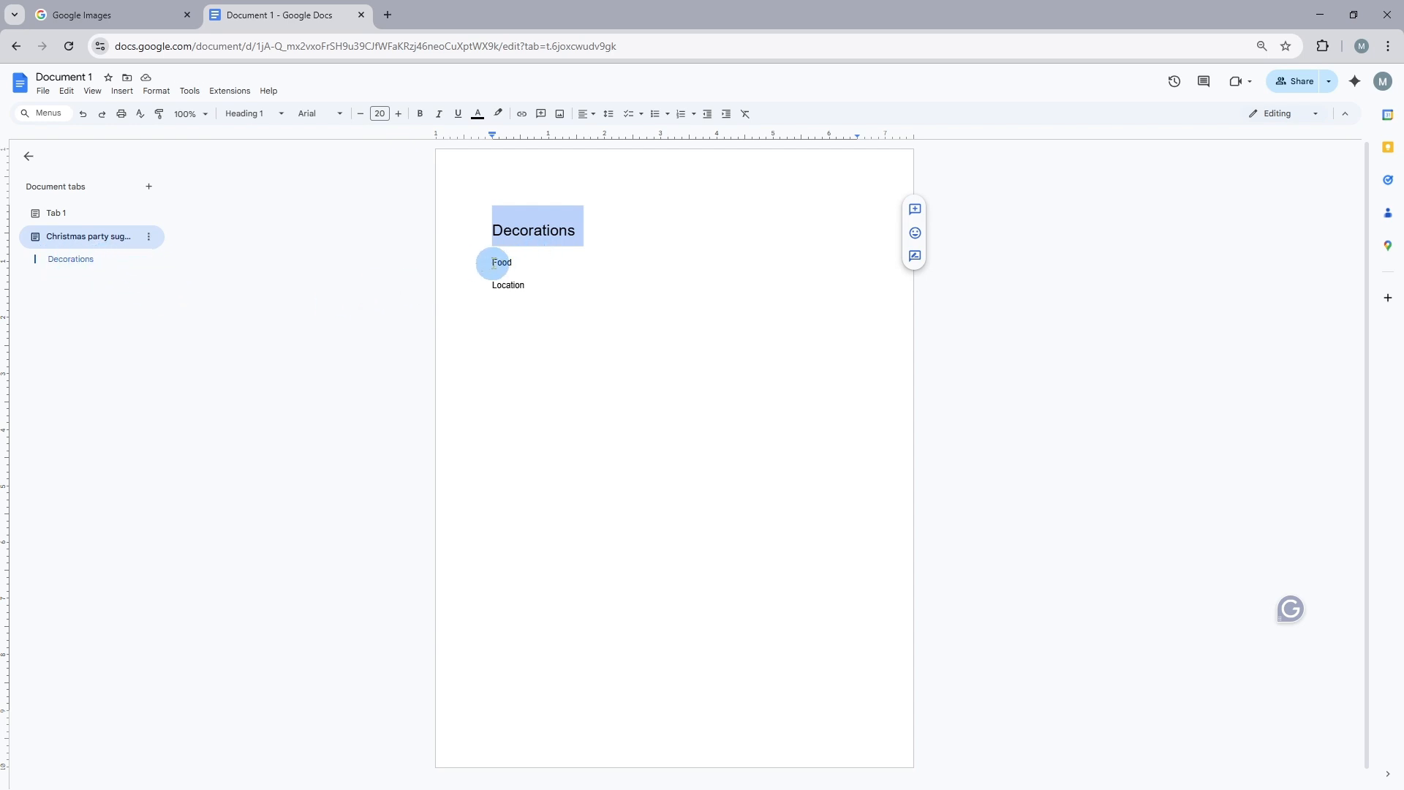
drag(492, 262, 527, 262)
click(282, 121)
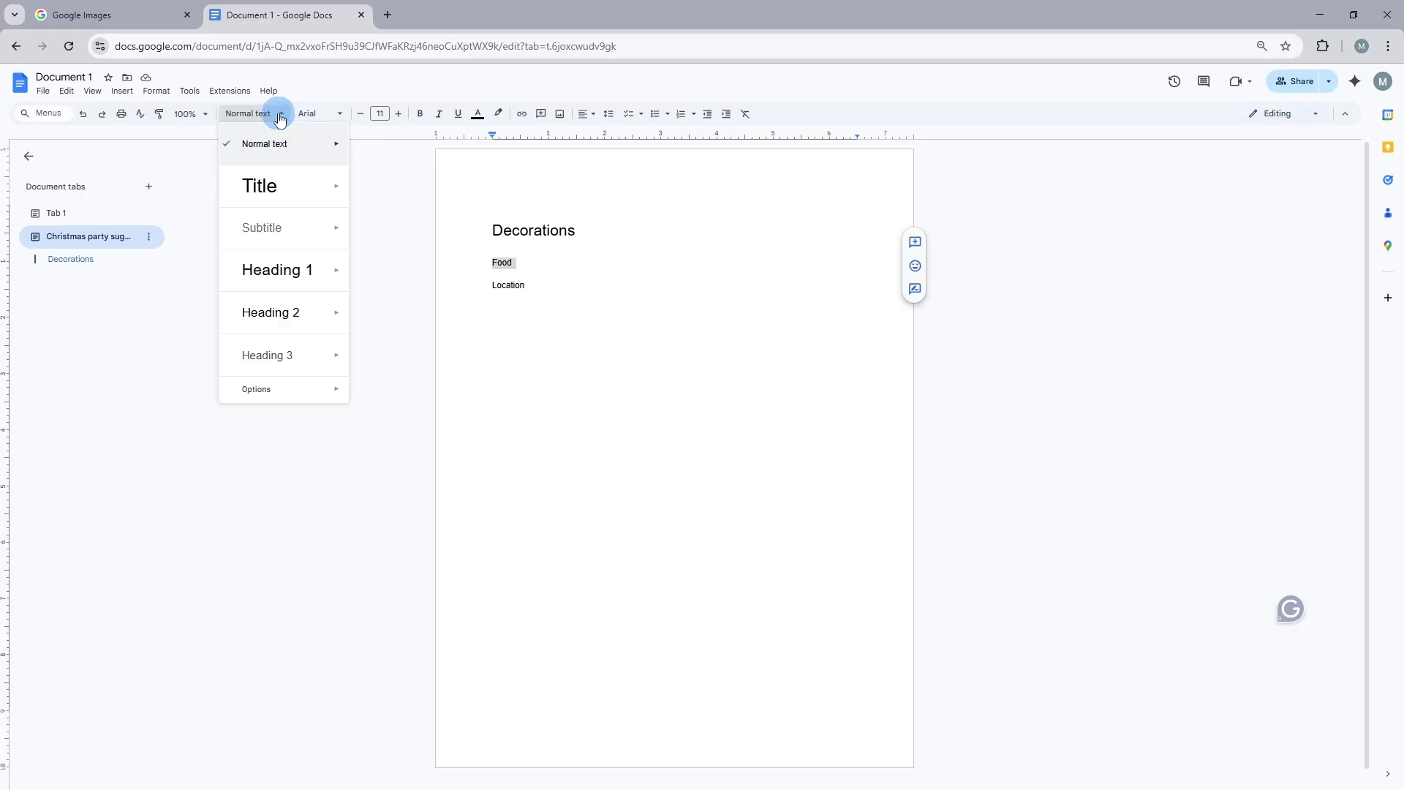
click(276, 276)
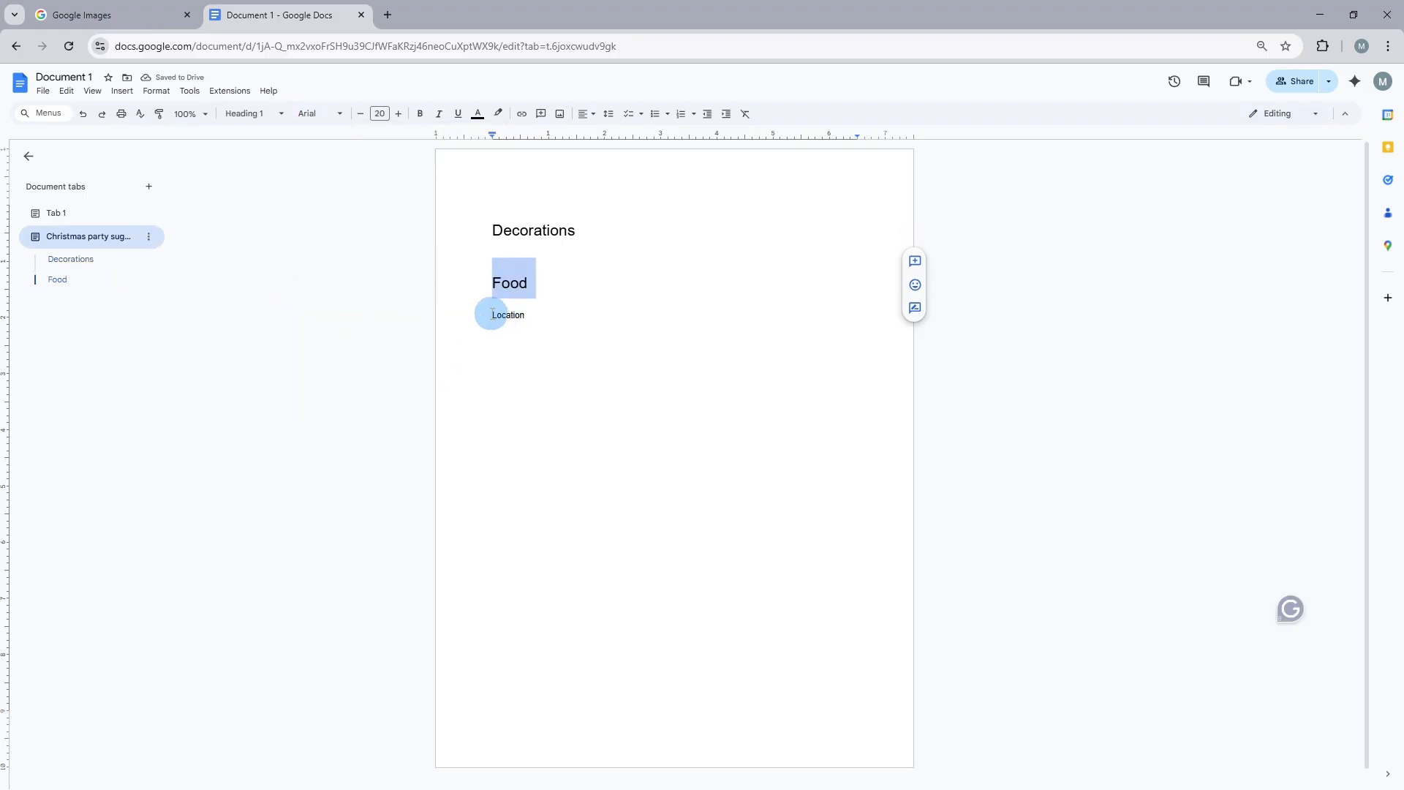
drag(489, 315, 527, 315)
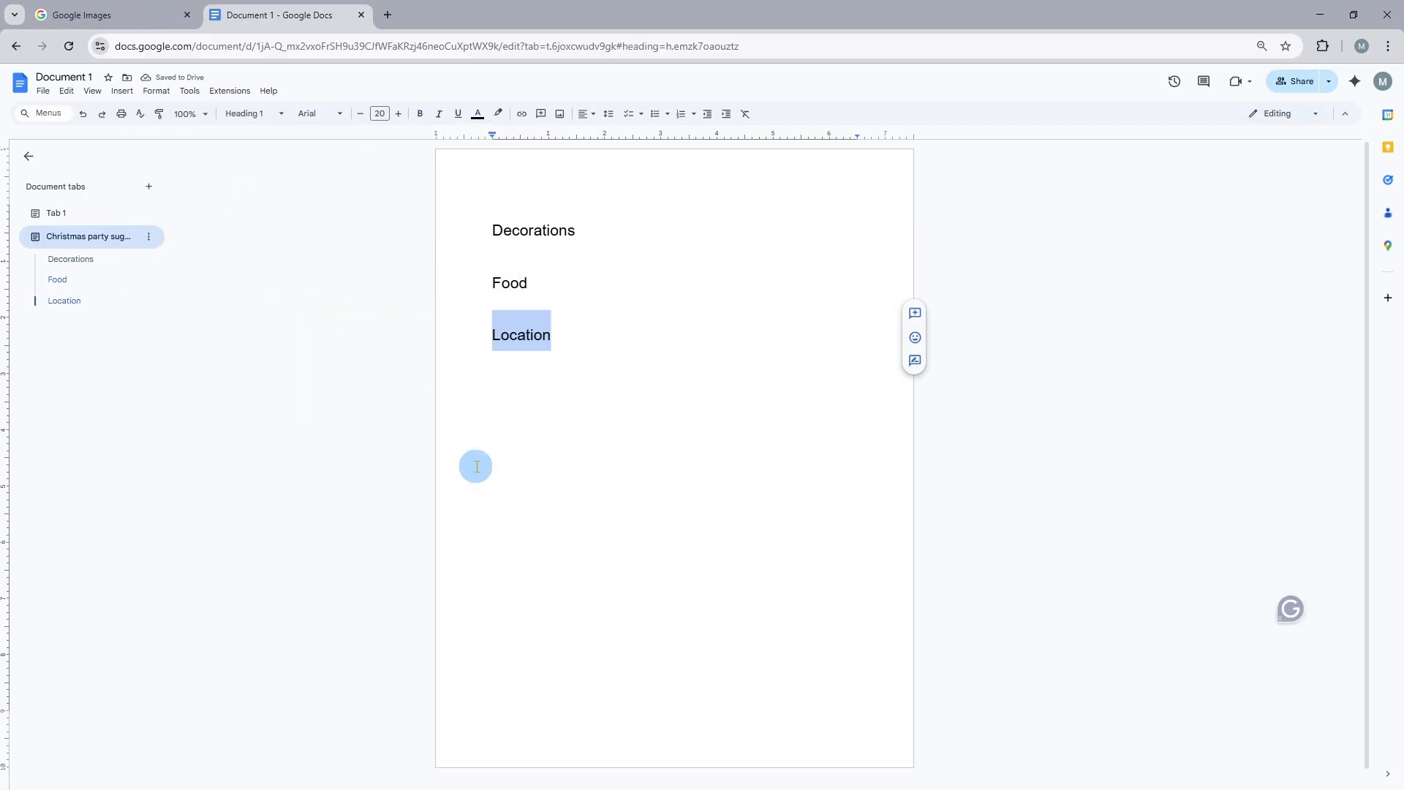
click(476, 466)
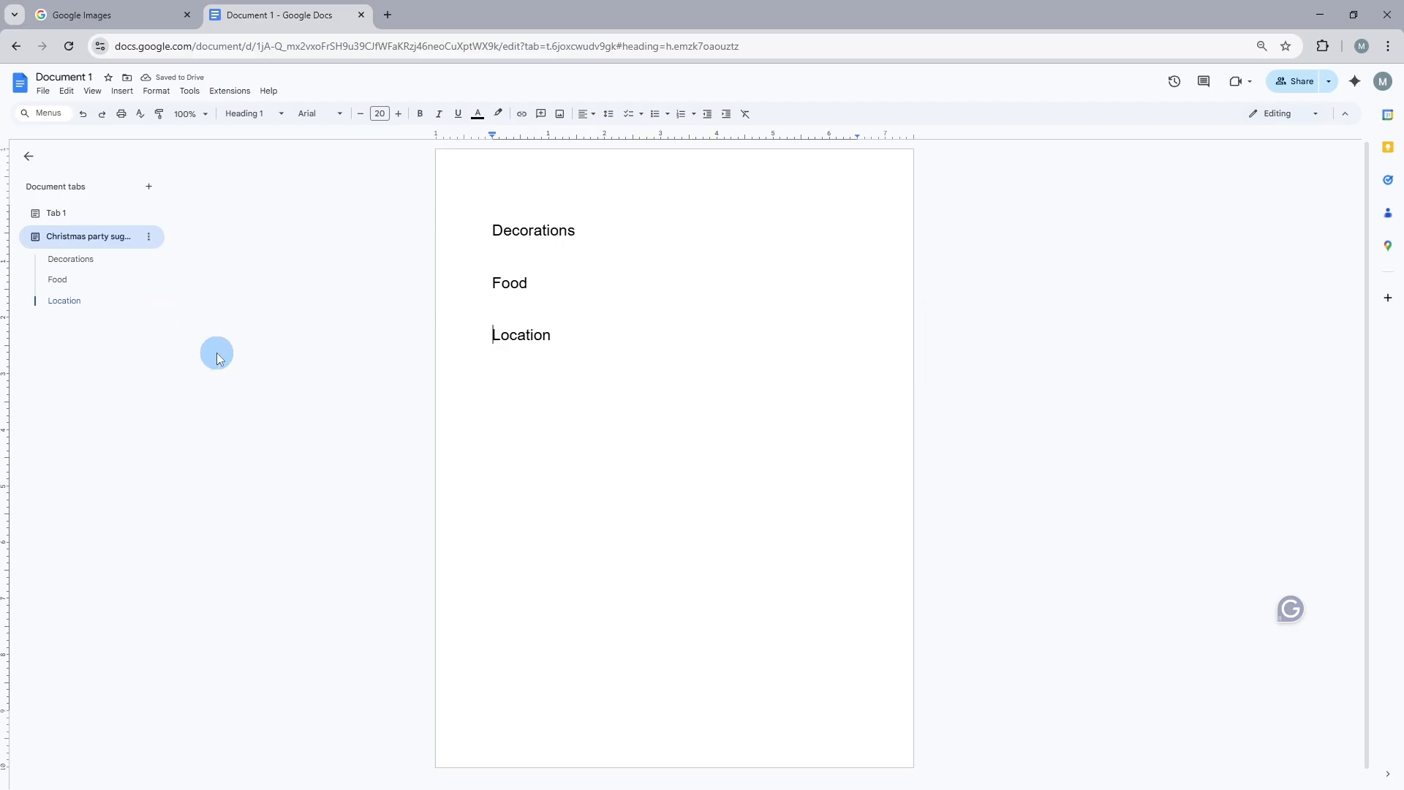
Step: Jump to the Food heading from the document outline, and collapse and re-expand the tabs and outlines sidebar
click(62, 282)
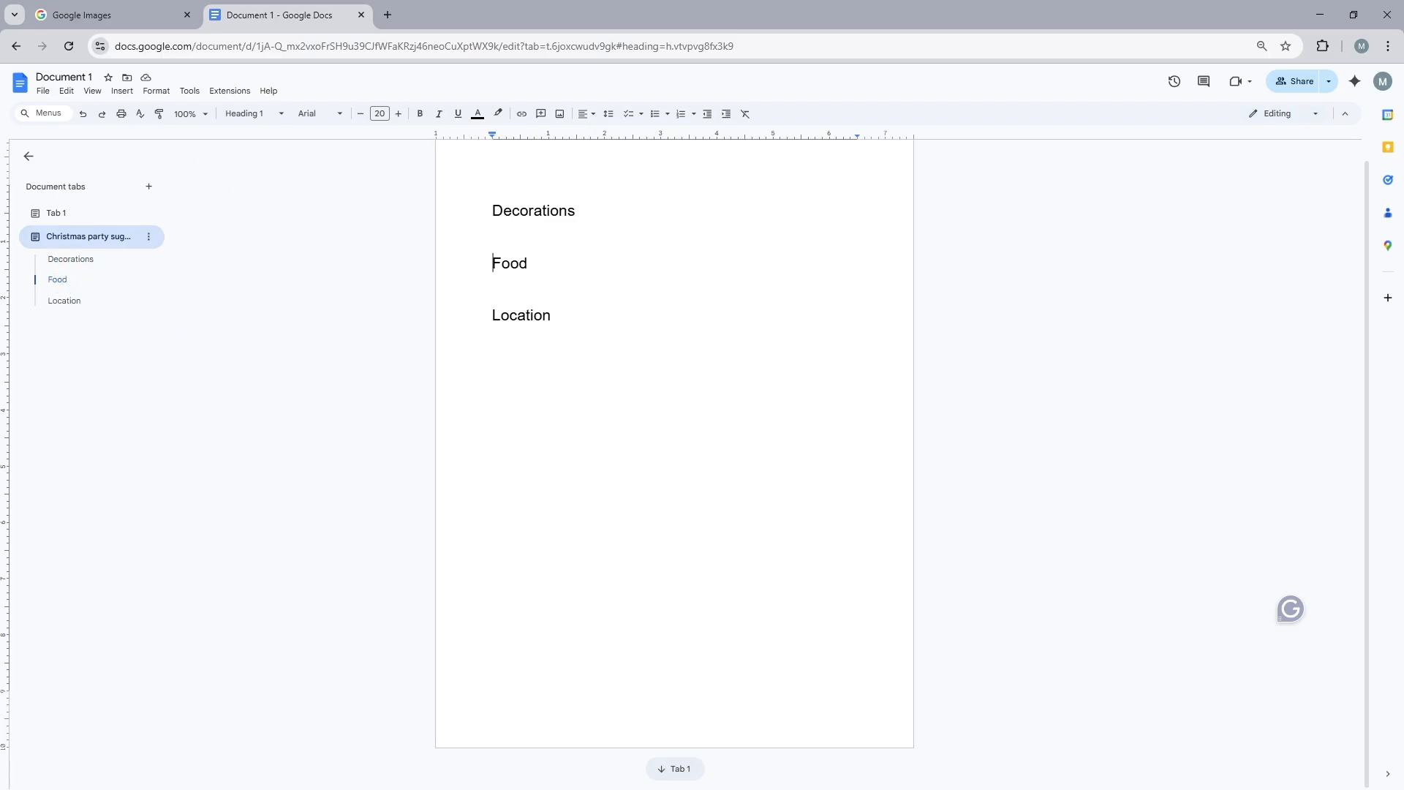
click(192, 313)
click(29, 157)
click(93, 92)
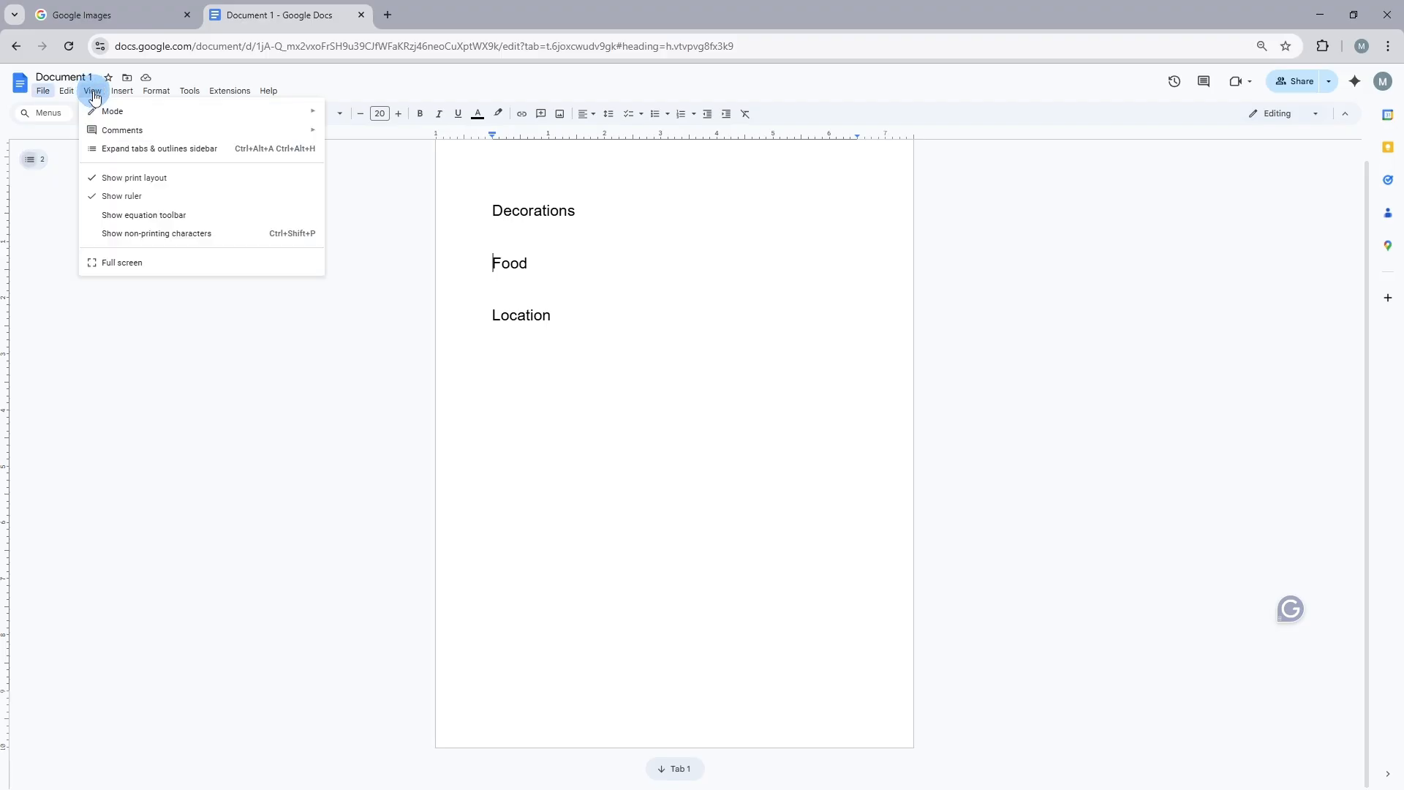
click(124, 151)
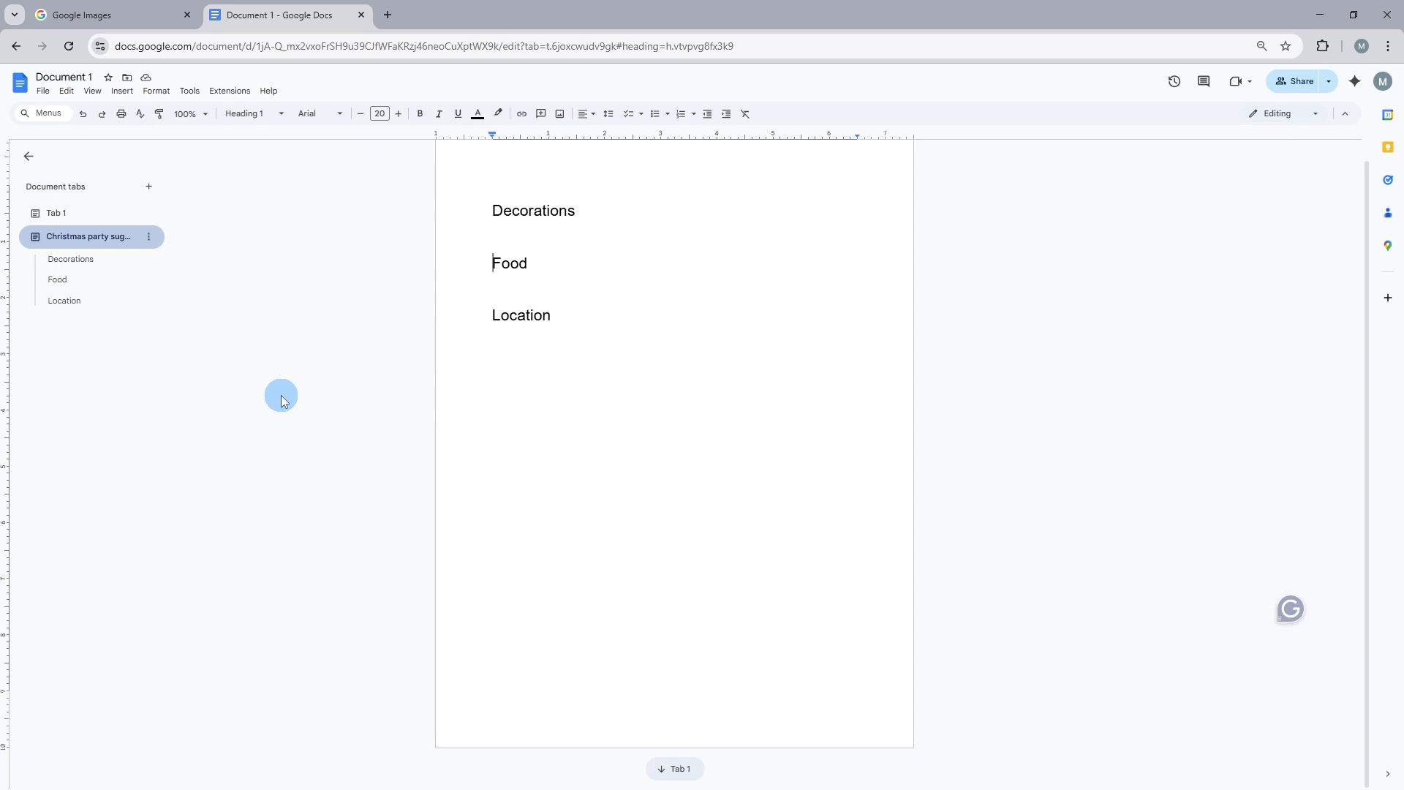
scroll(284, 401, up, 1)
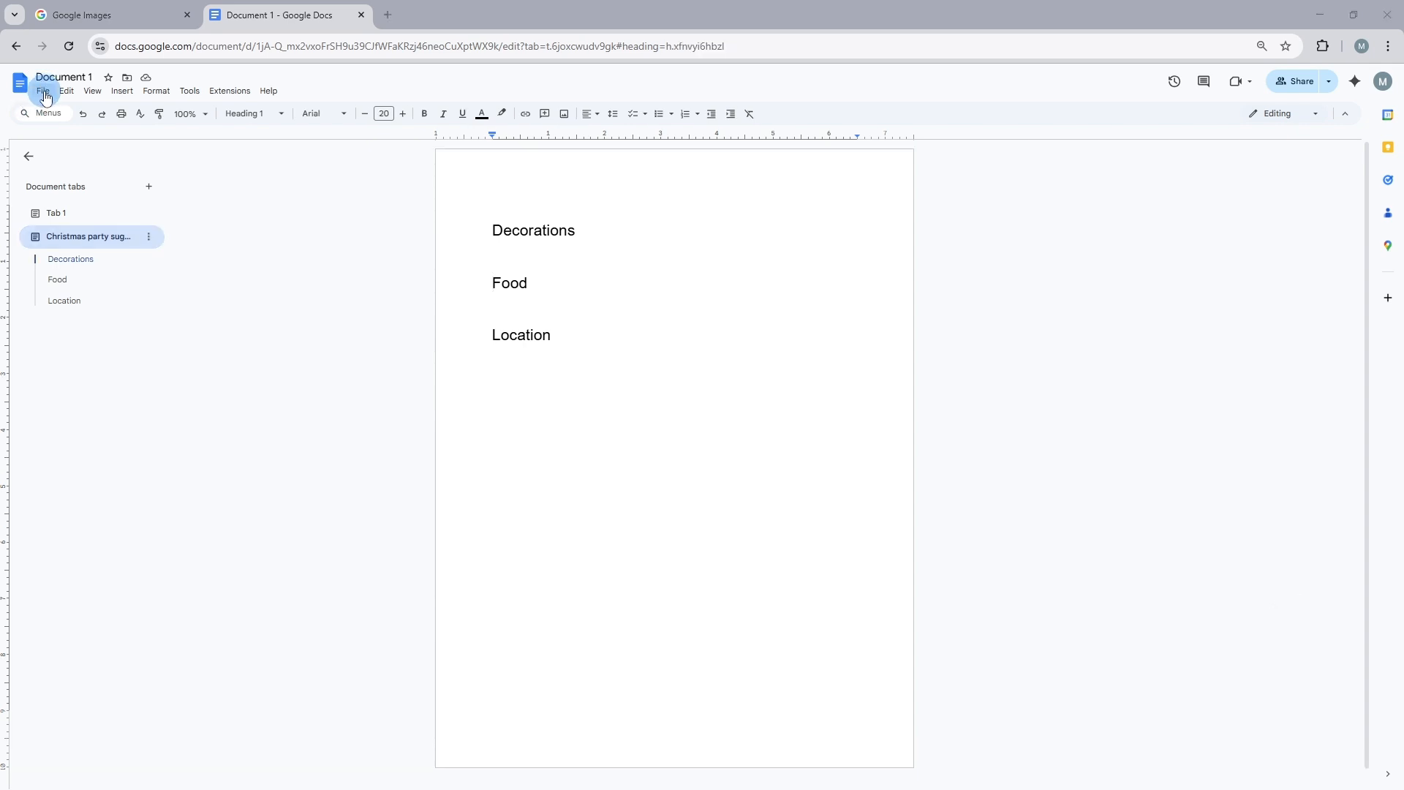
Step: Make the document available offline and check its saving and offline status
click(44, 93)
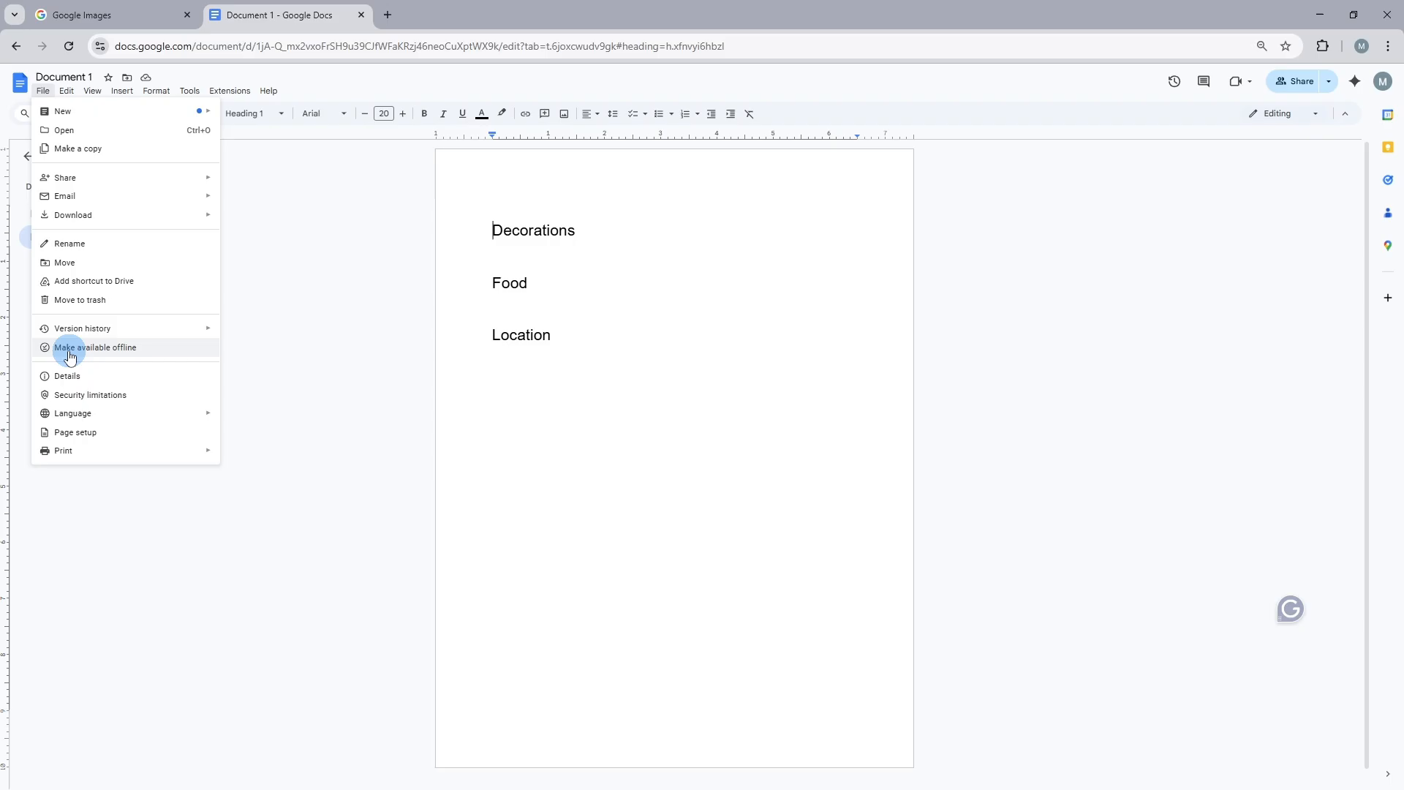
click(71, 349)
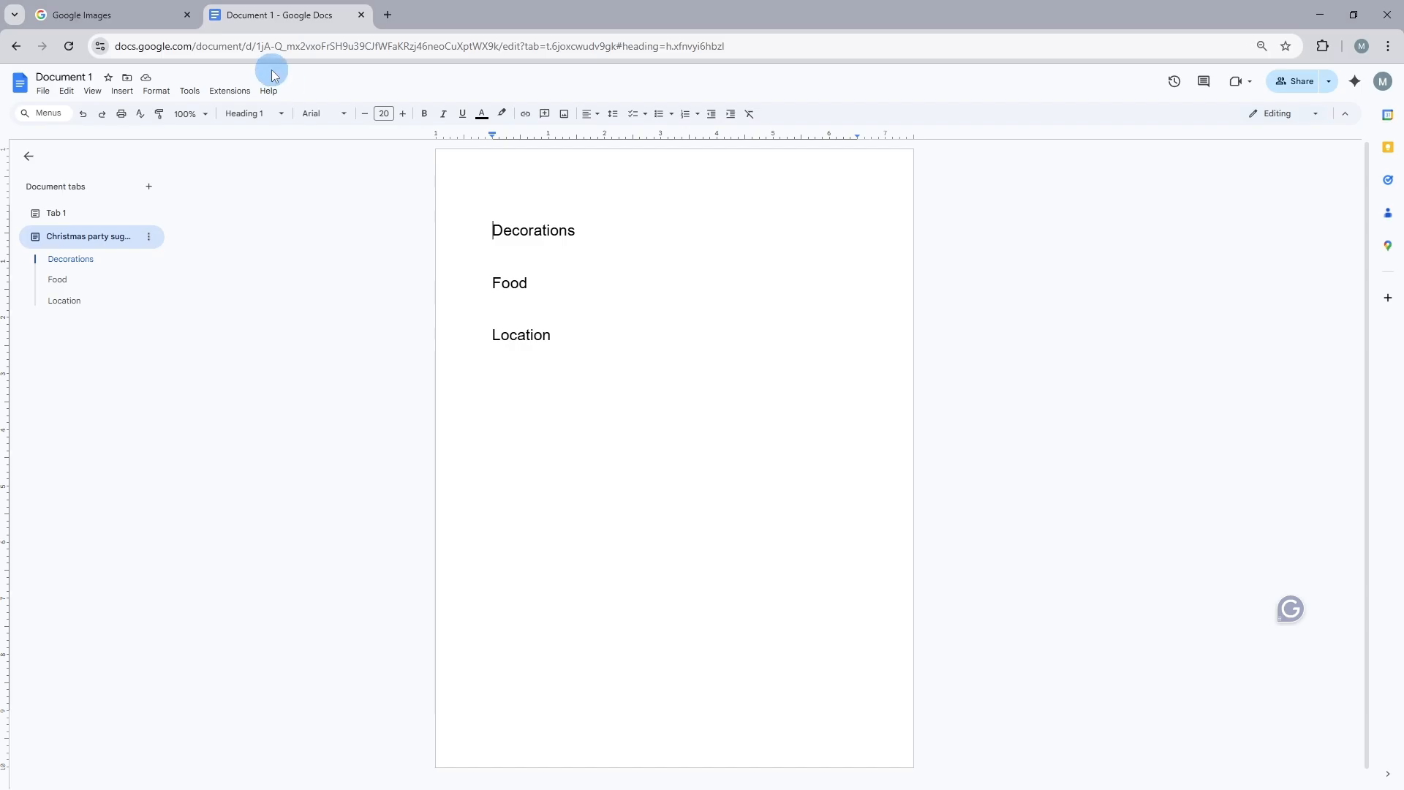
click(146, 79)
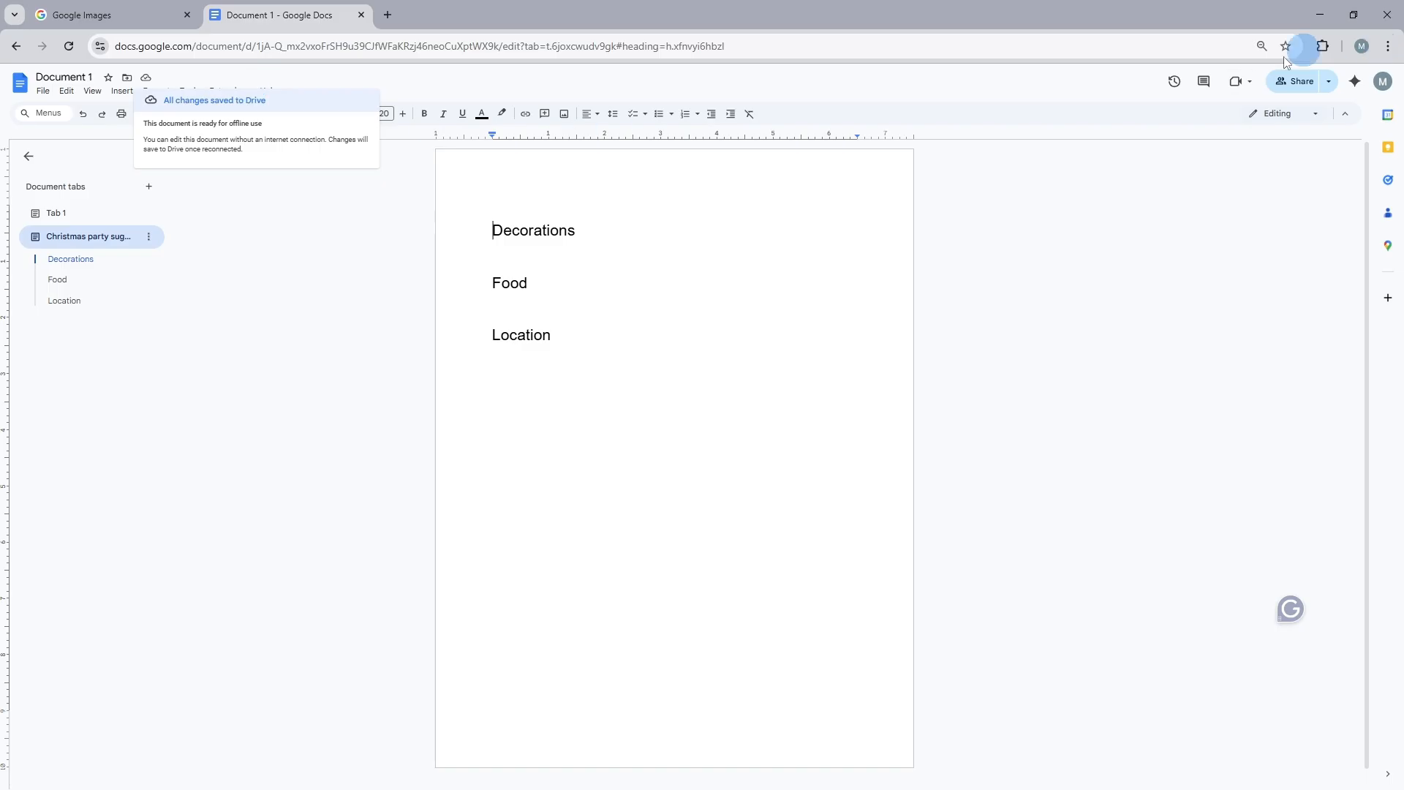
Step: Open the document's version history and turn on Highlight changes
click(1175, 83)
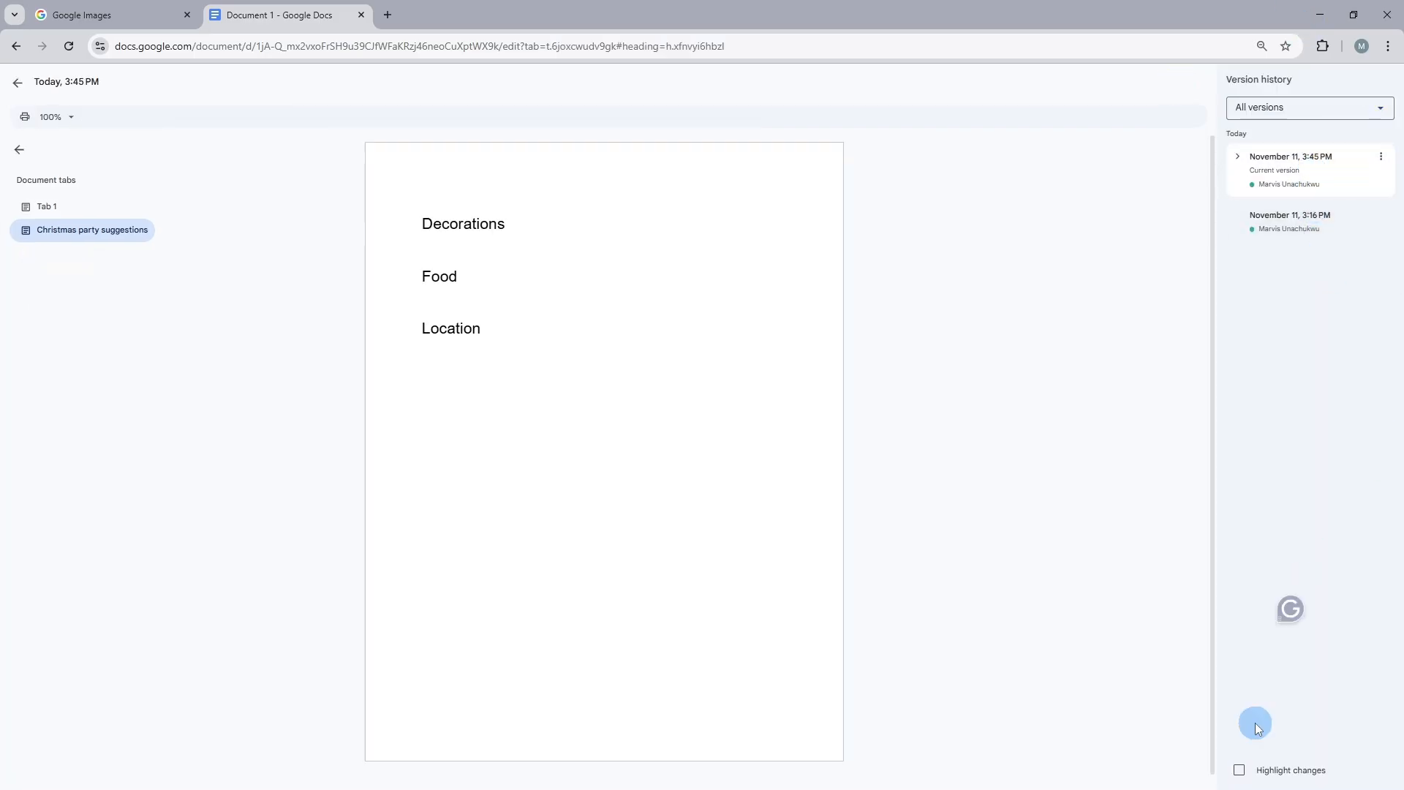
click(1244, 774)
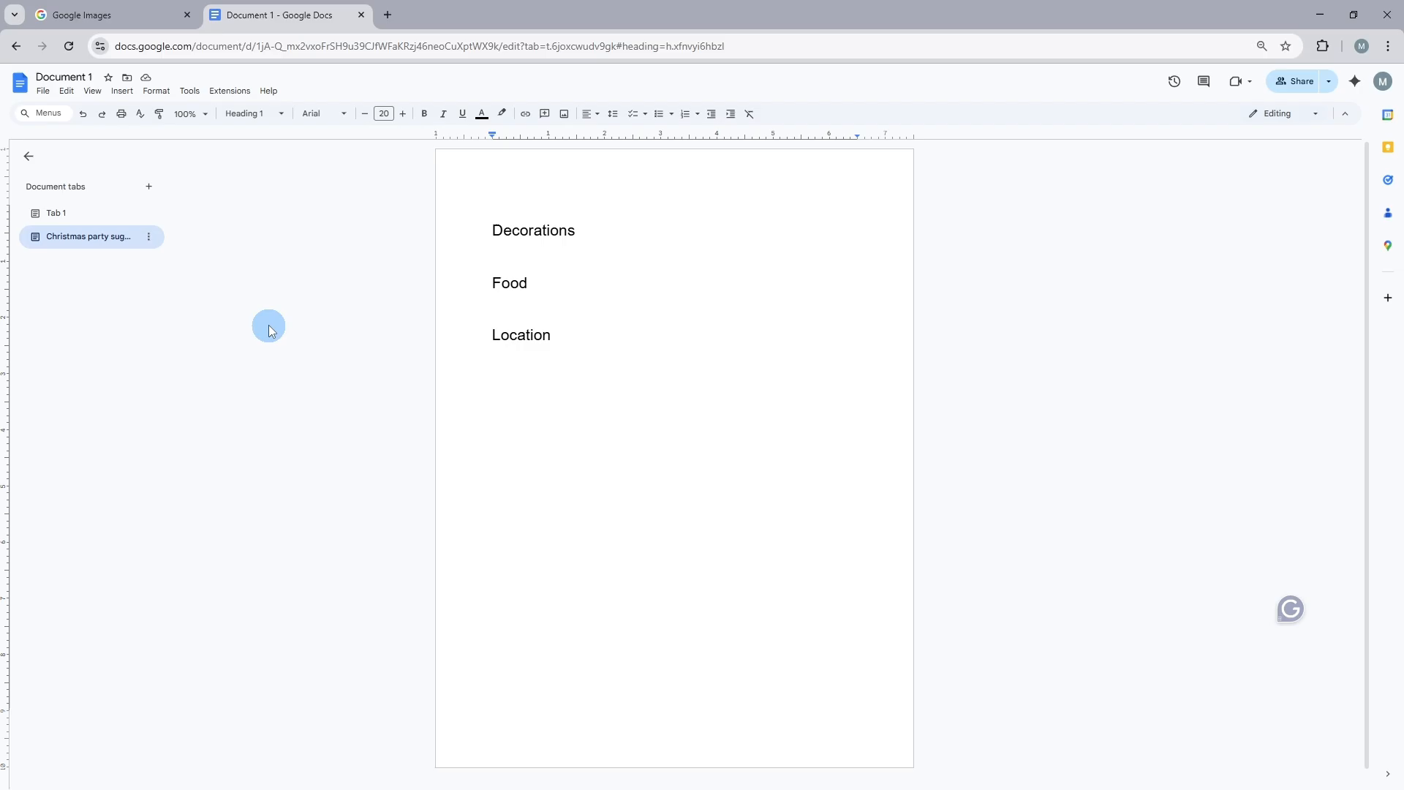
Step: Set up this tab's page with Landscape orientation, Letter (8.5" x 11") paper and a light red page color
click(43, 90)
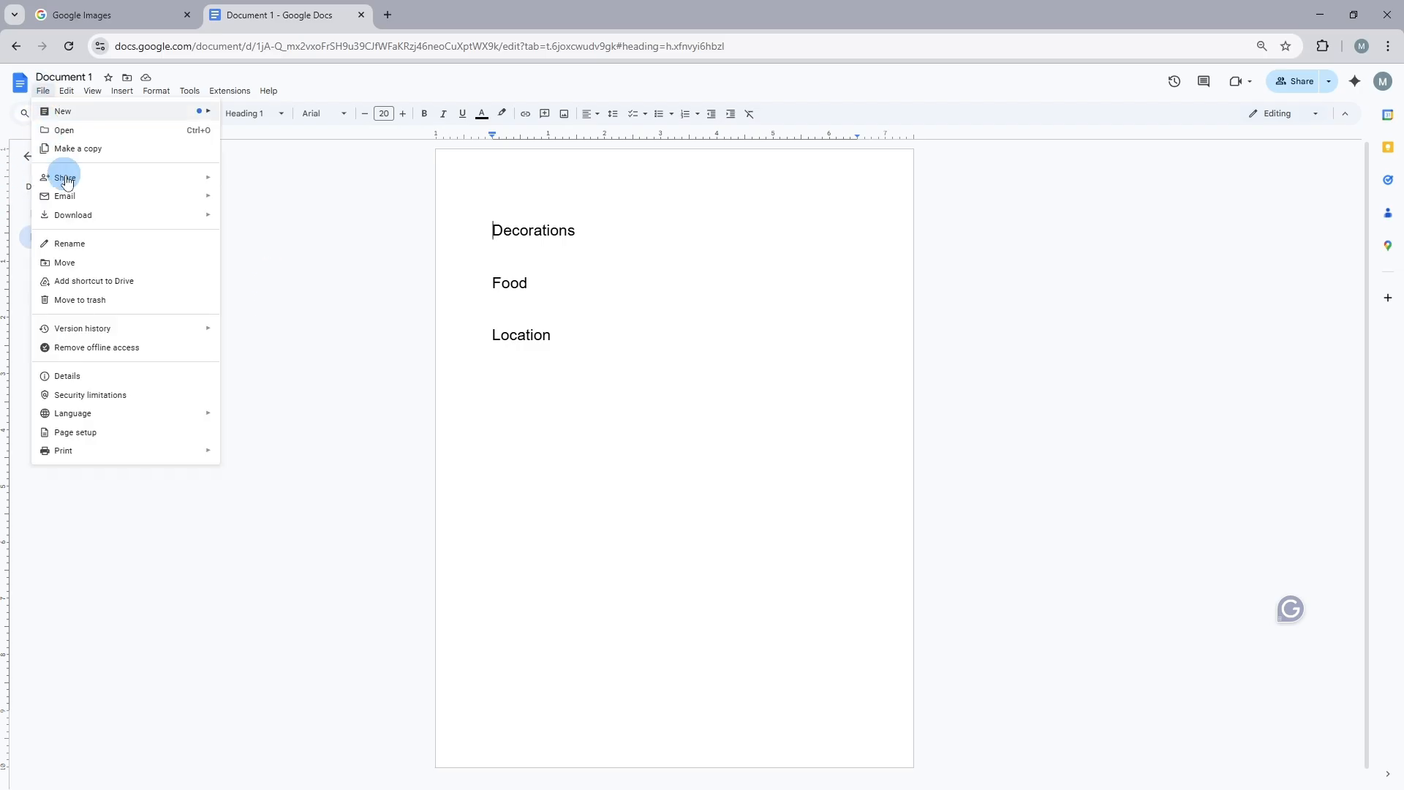
click(76, 432)
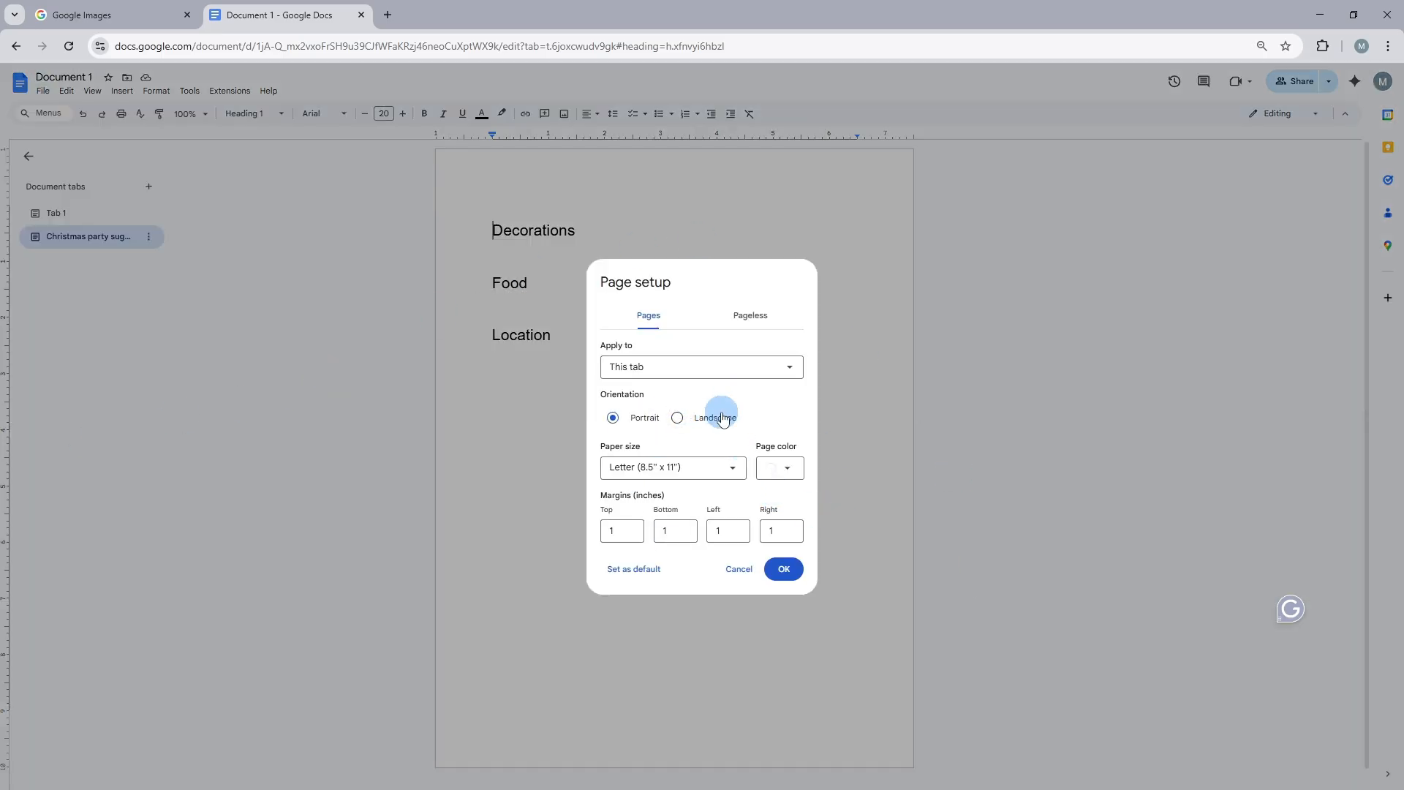
click(677, 418)
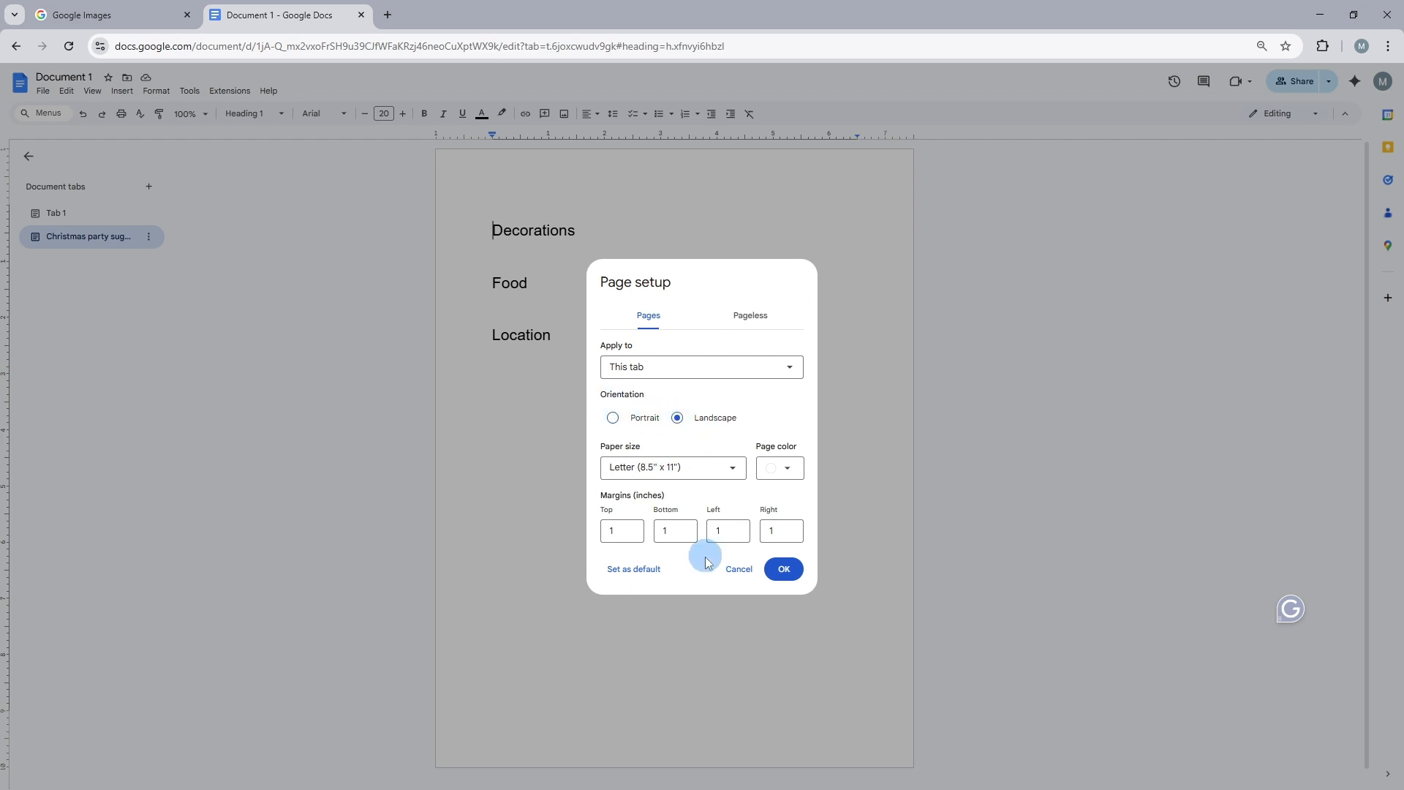
click(734, 474)
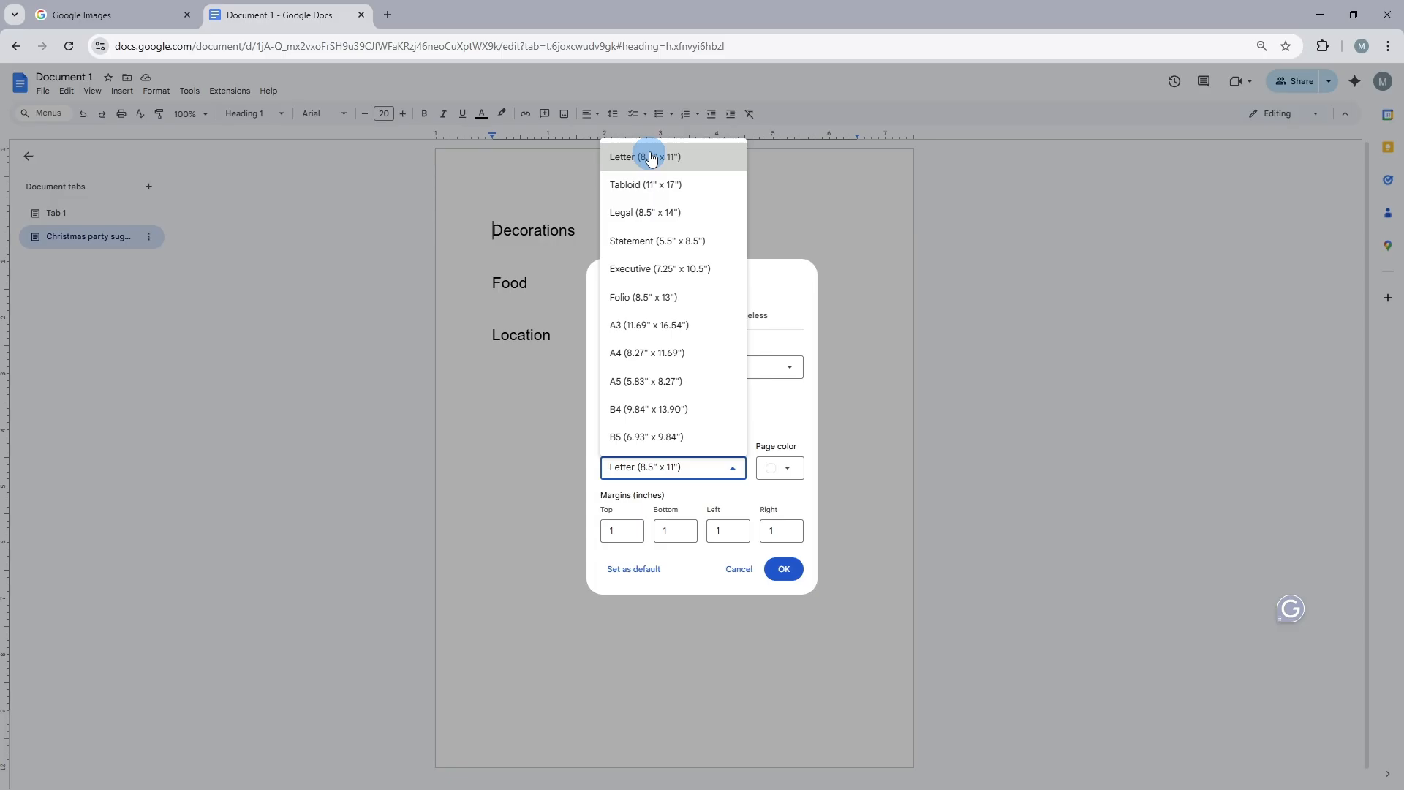
click(652, 158)
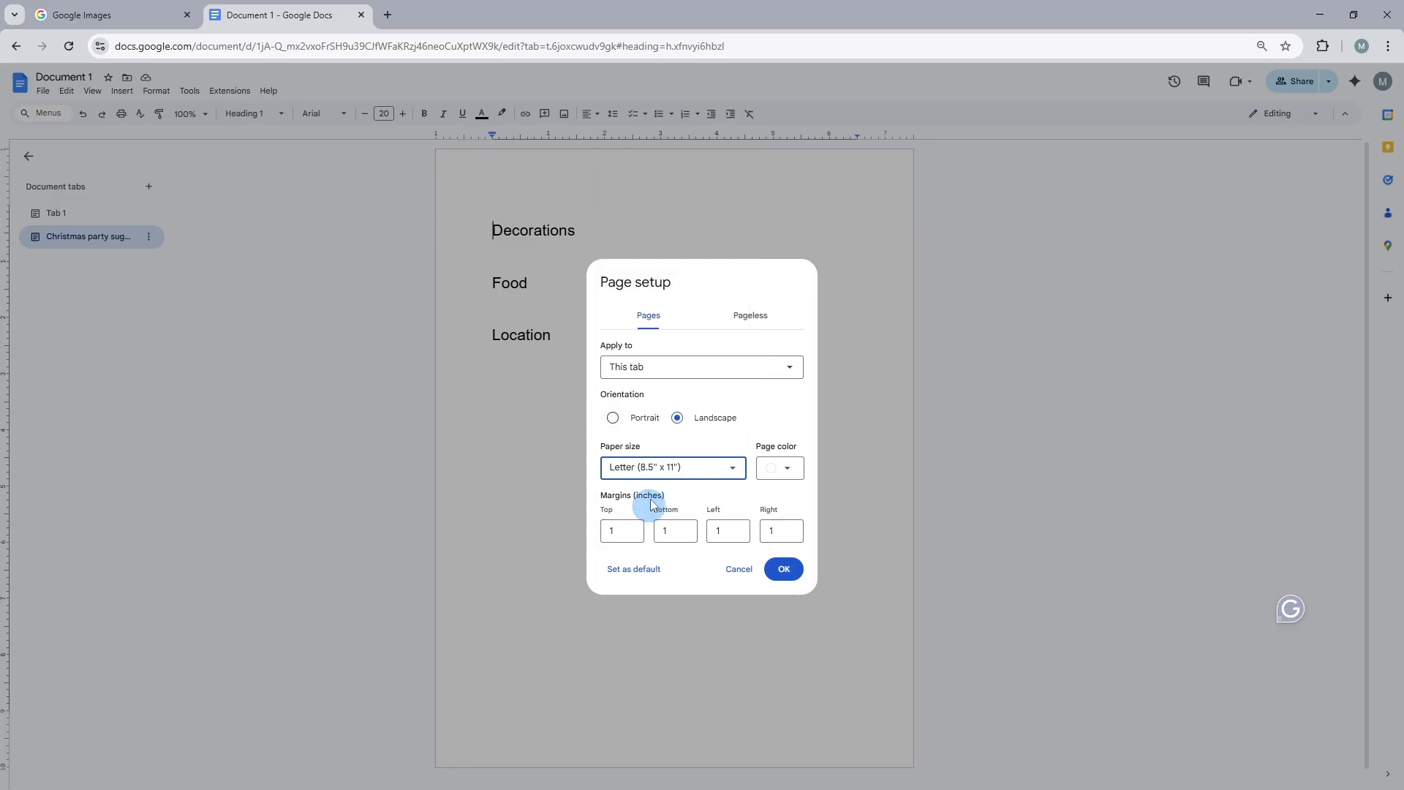
click(789, 471)
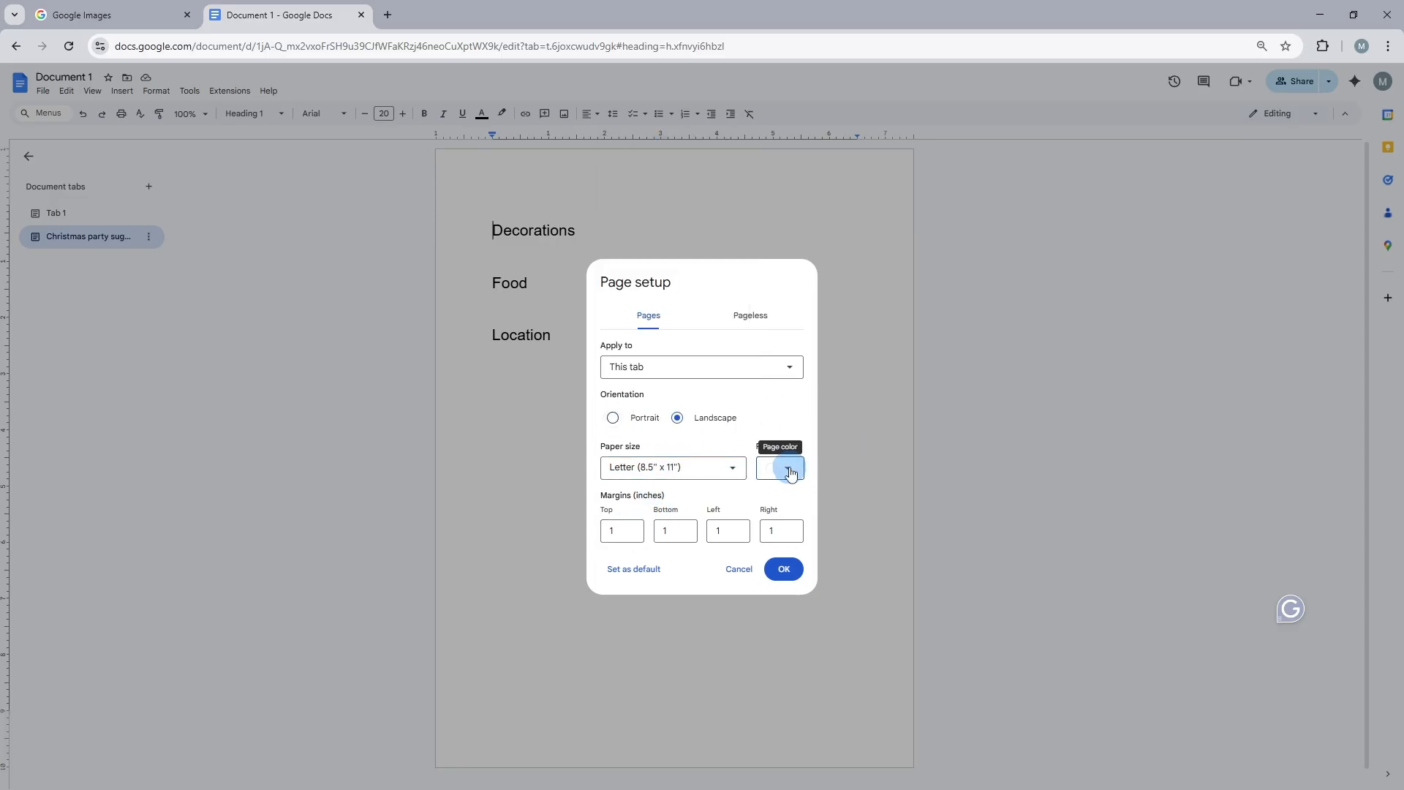
click(790, 471)
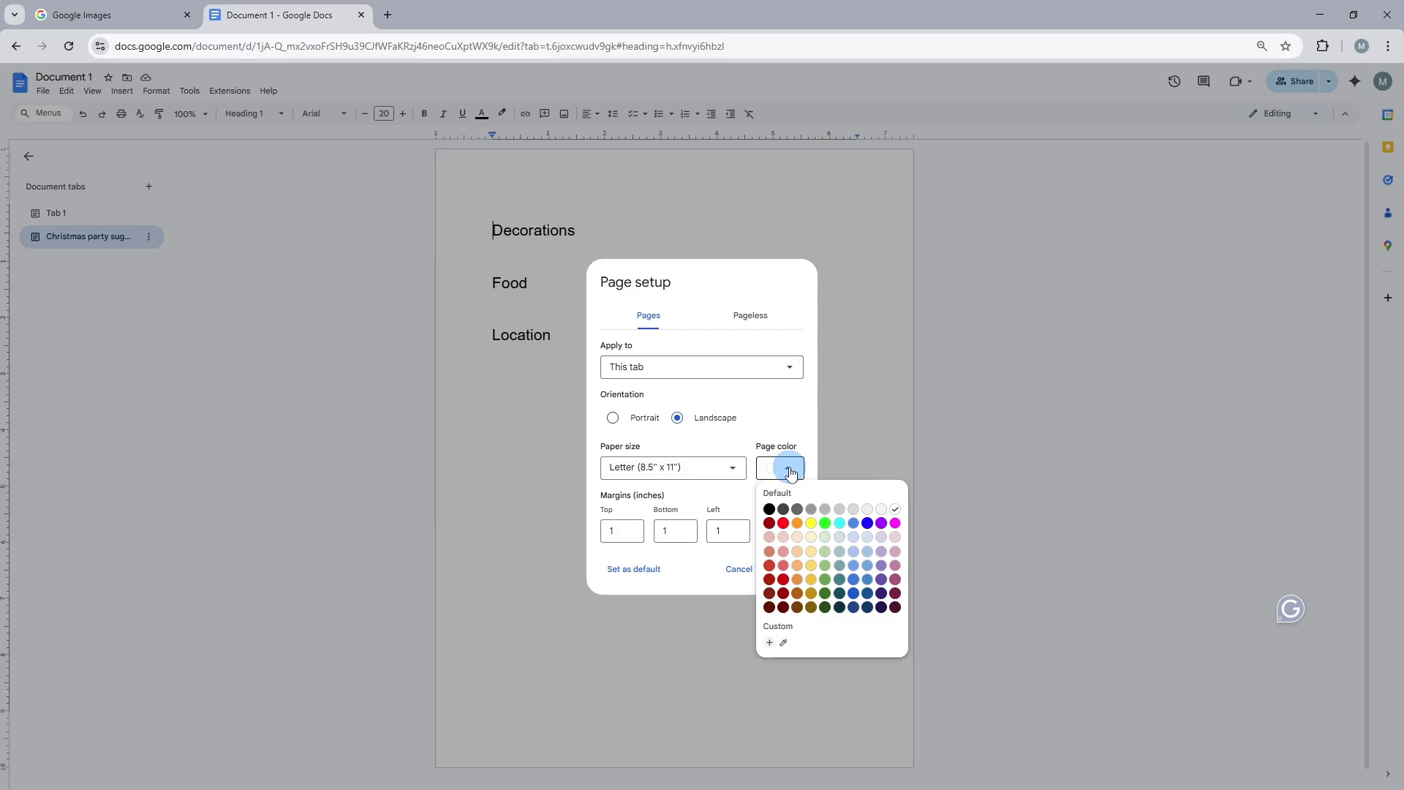
click(784, 536)
click(783, 570)
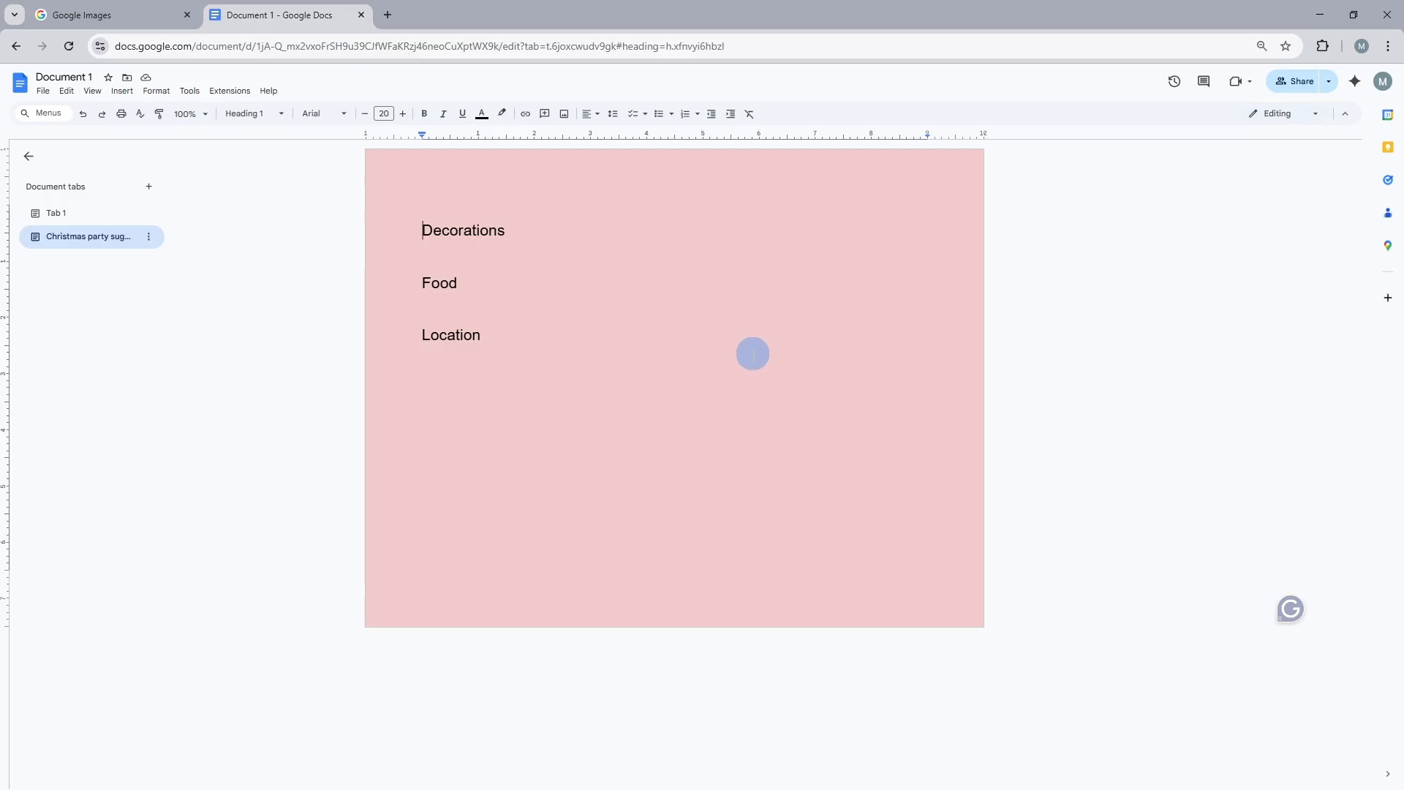
Step: Set the page color back to white in the page setup
click(43, 94)
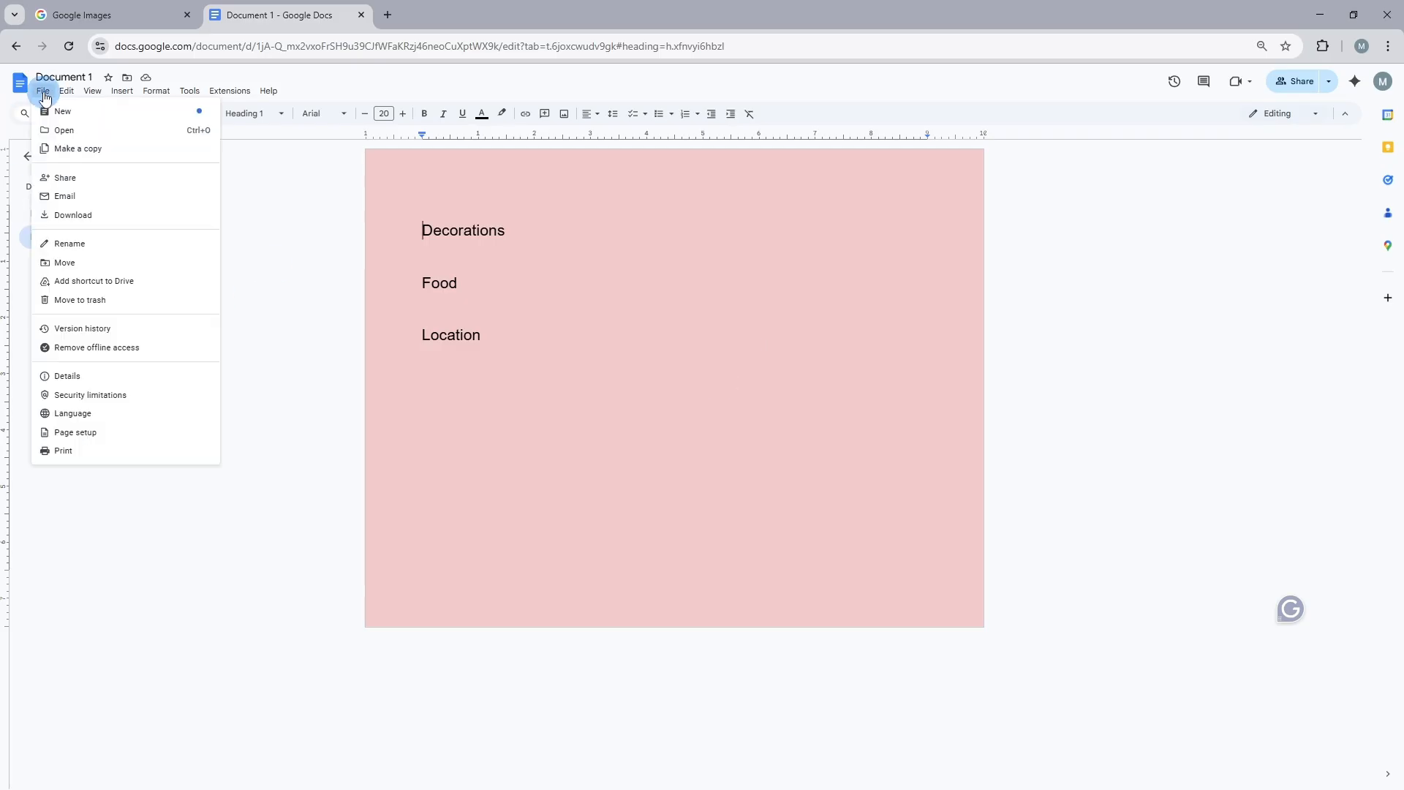
click(94, 438)
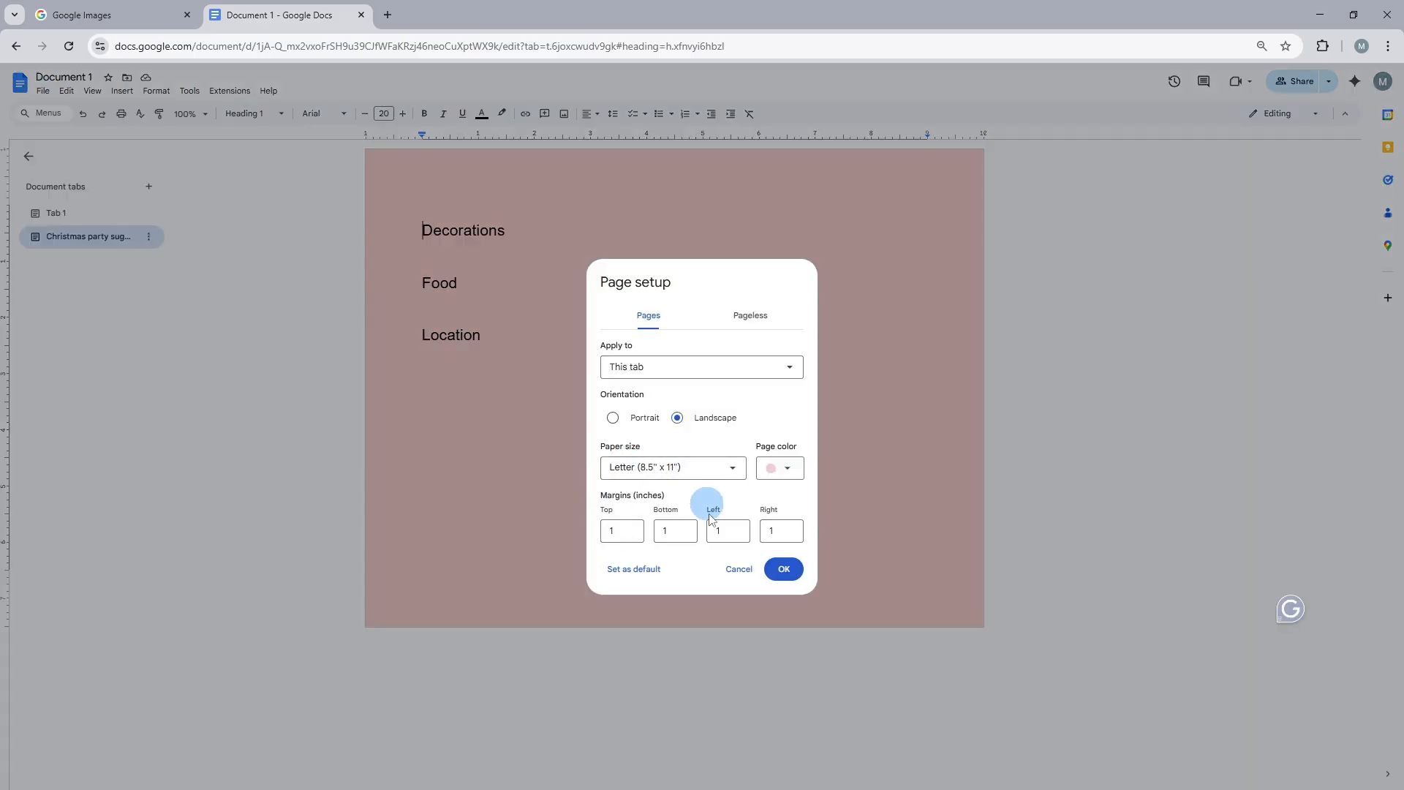
click(790, 474)
click(783, 490)
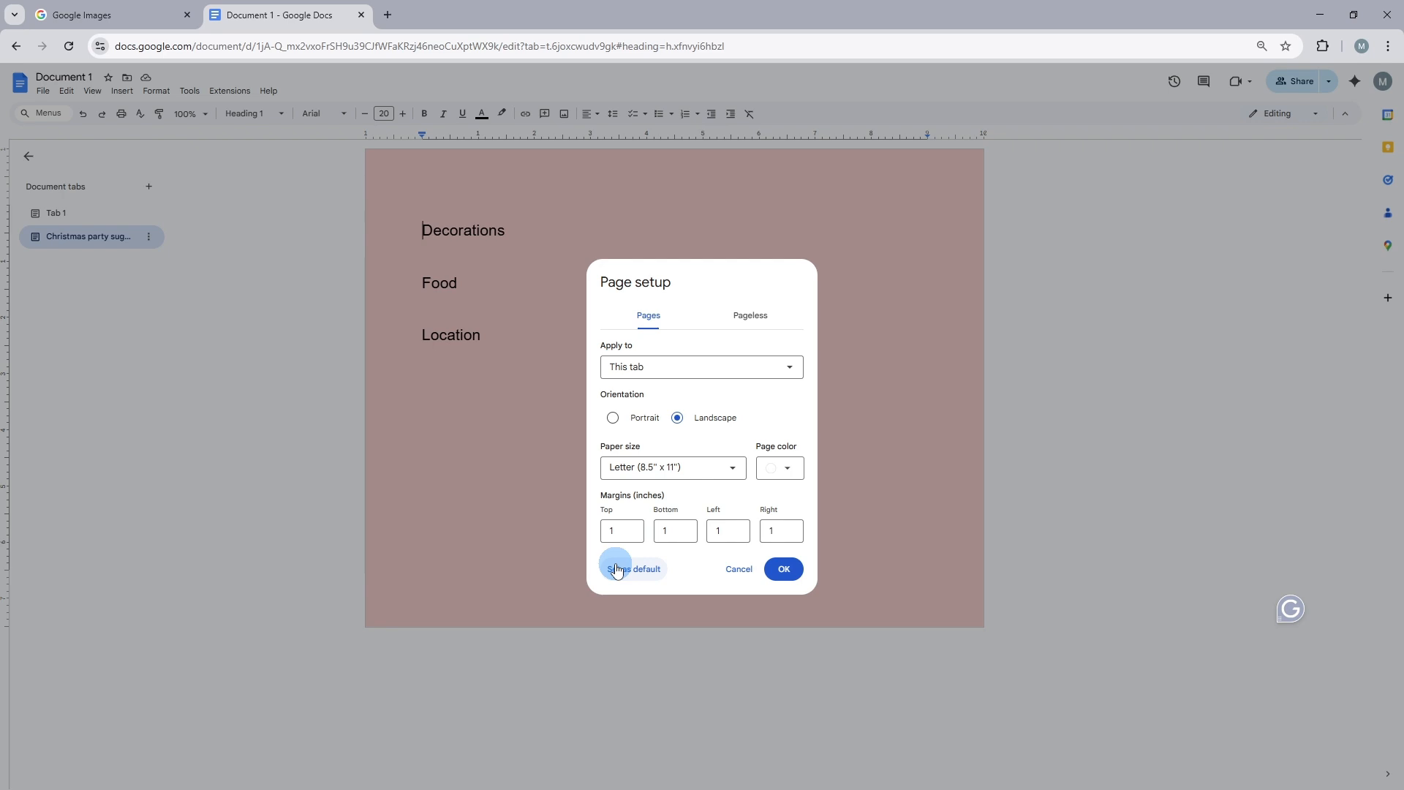
Step: Set the top margin to 1.5 inches in the page setup, and look at the Pageless format's background color option
click(635, 531)
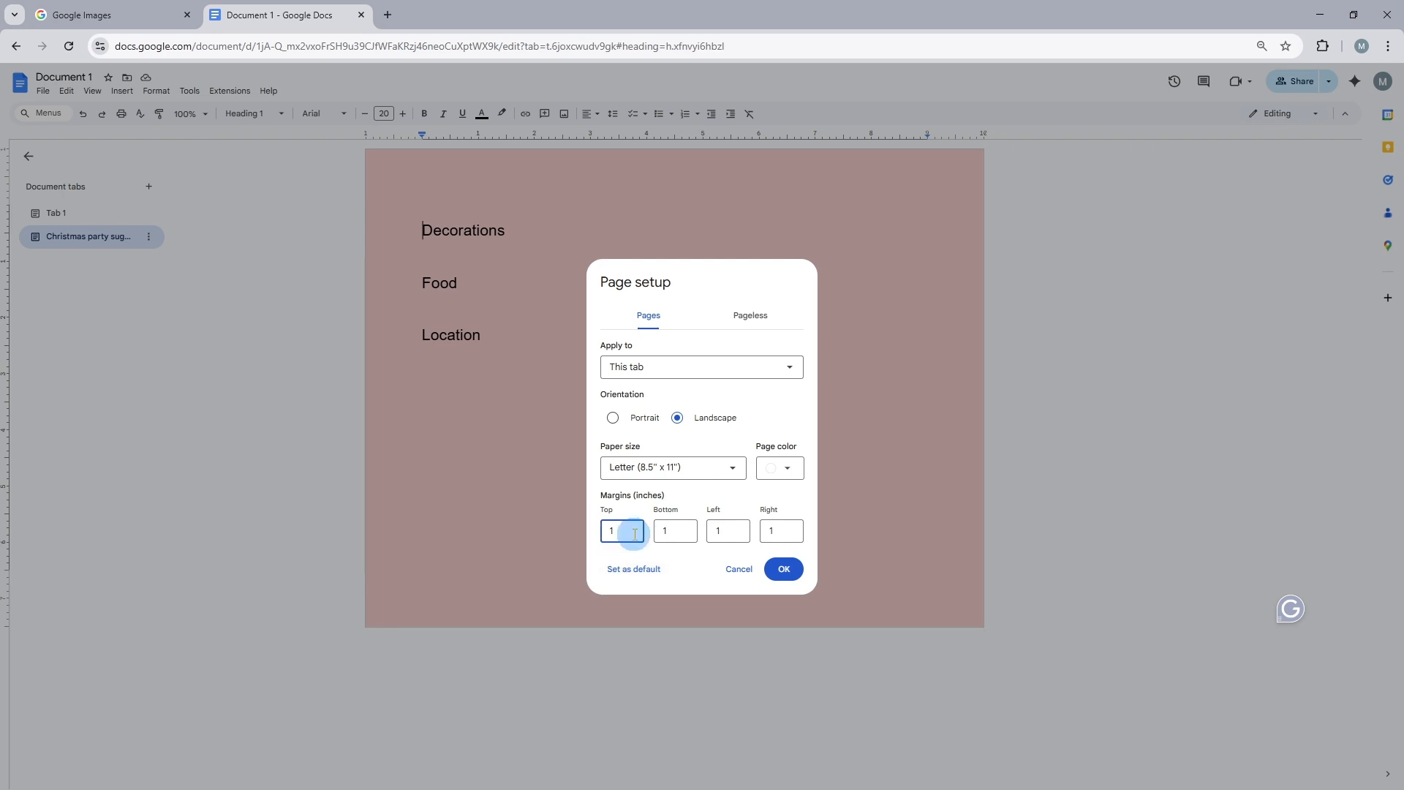
text(.5)
click(619, 534)
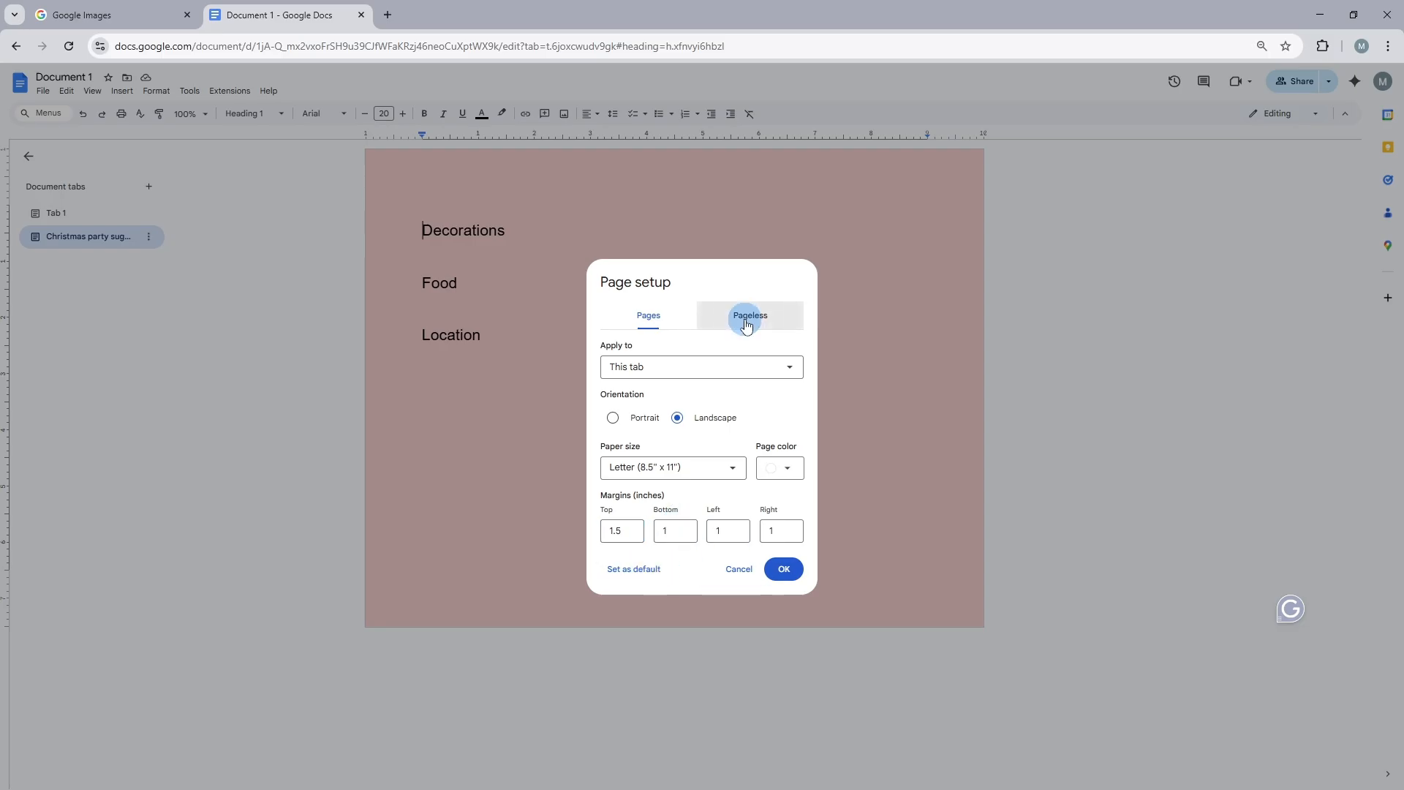
click(746, 324)
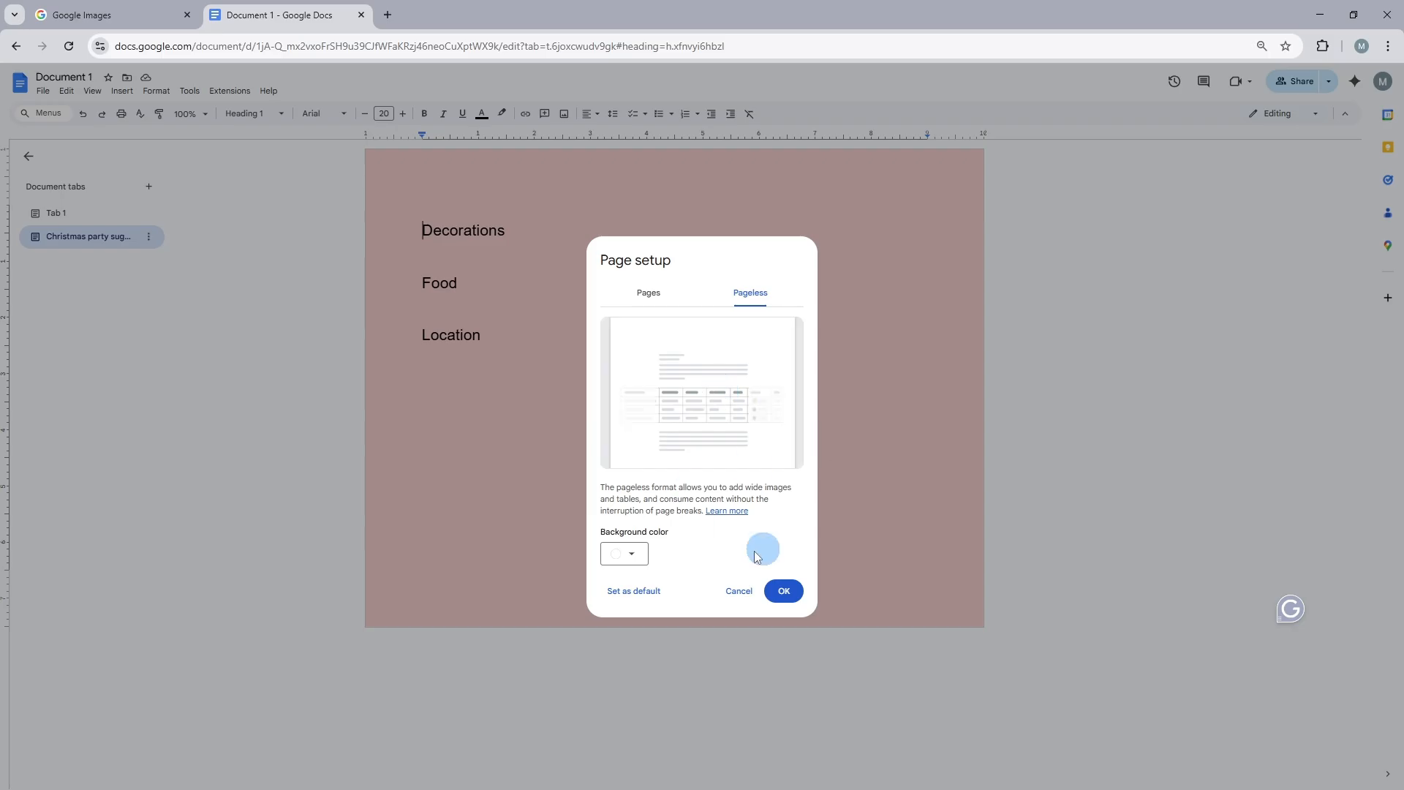
click(633, 555)
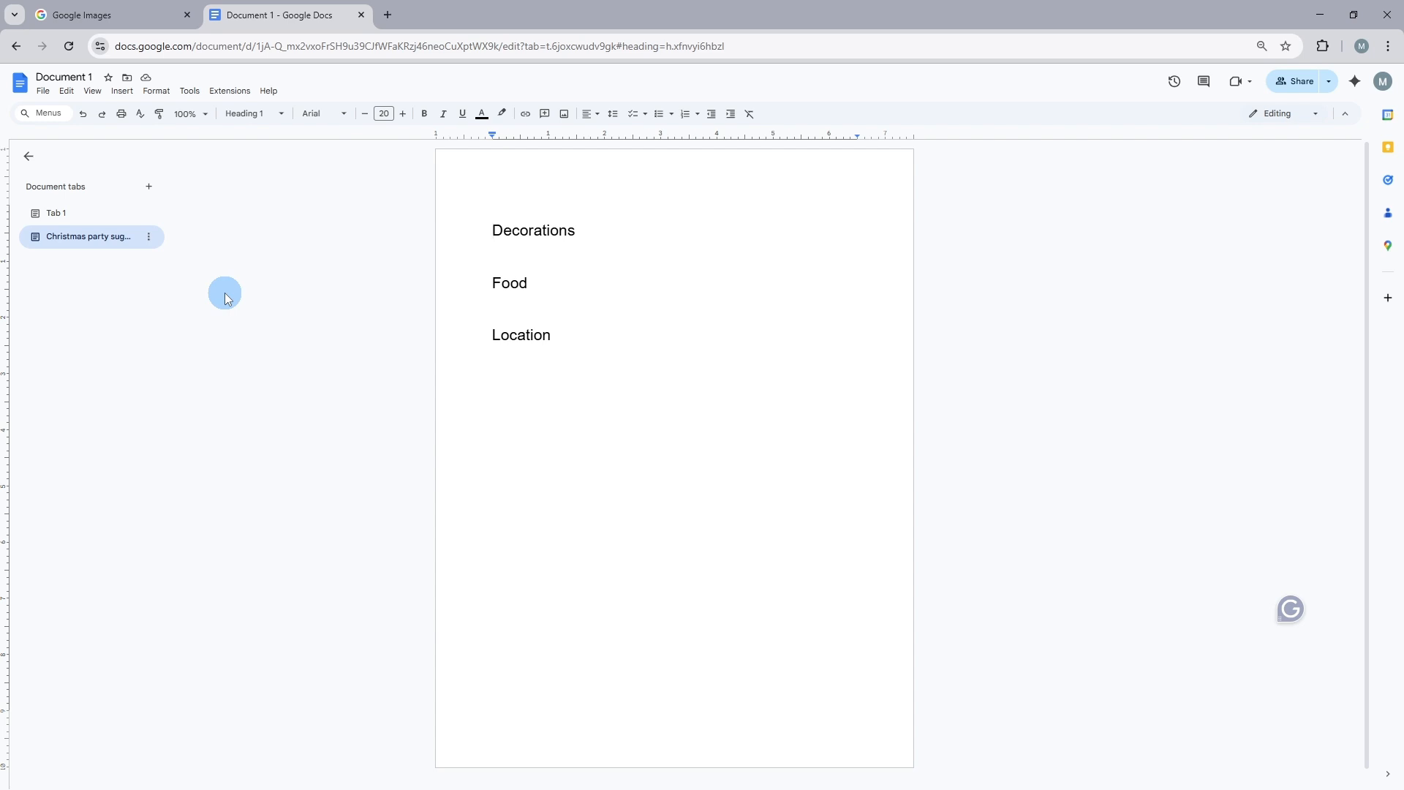
Step: Check the document details for its location, owner, and modification and creation times
click(42, 91)
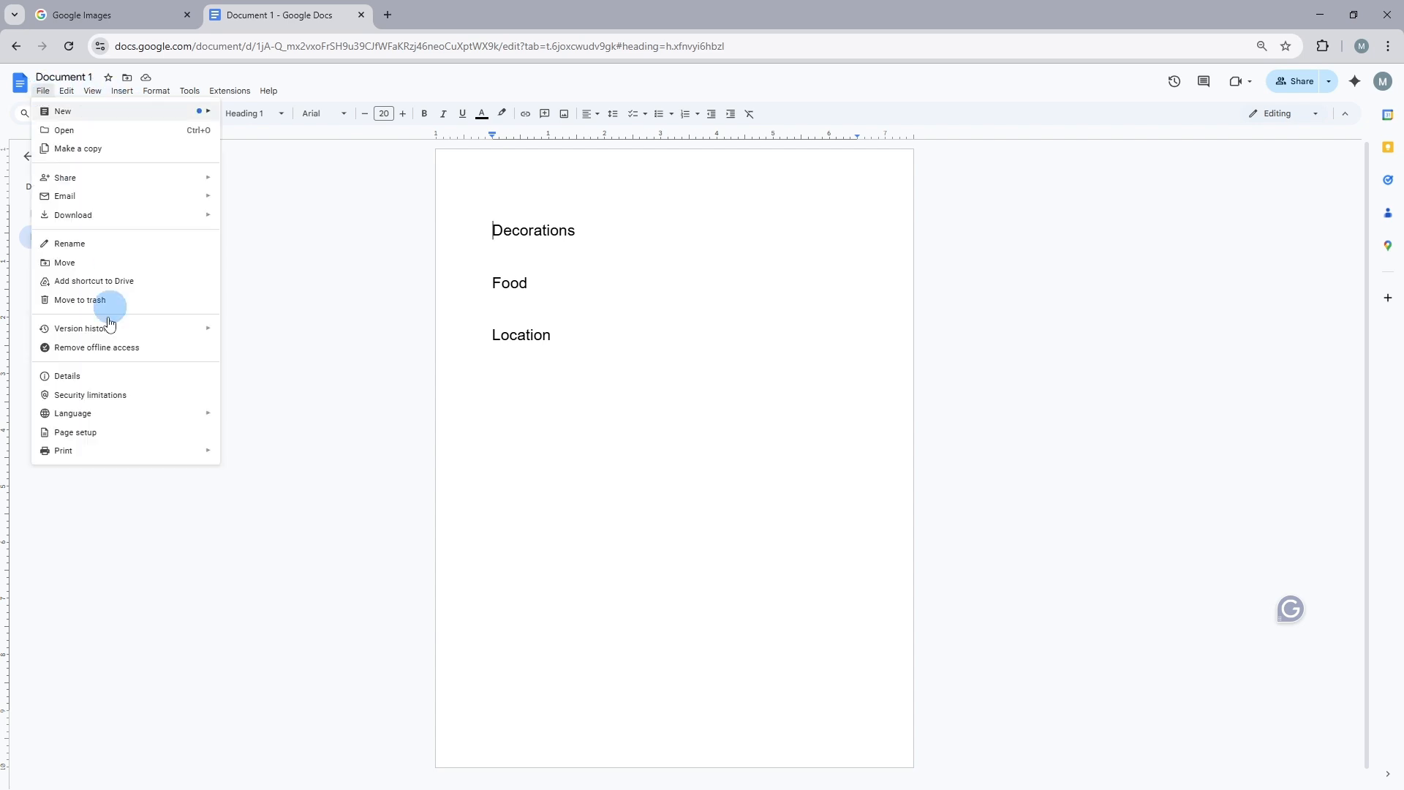
click(89, 378)
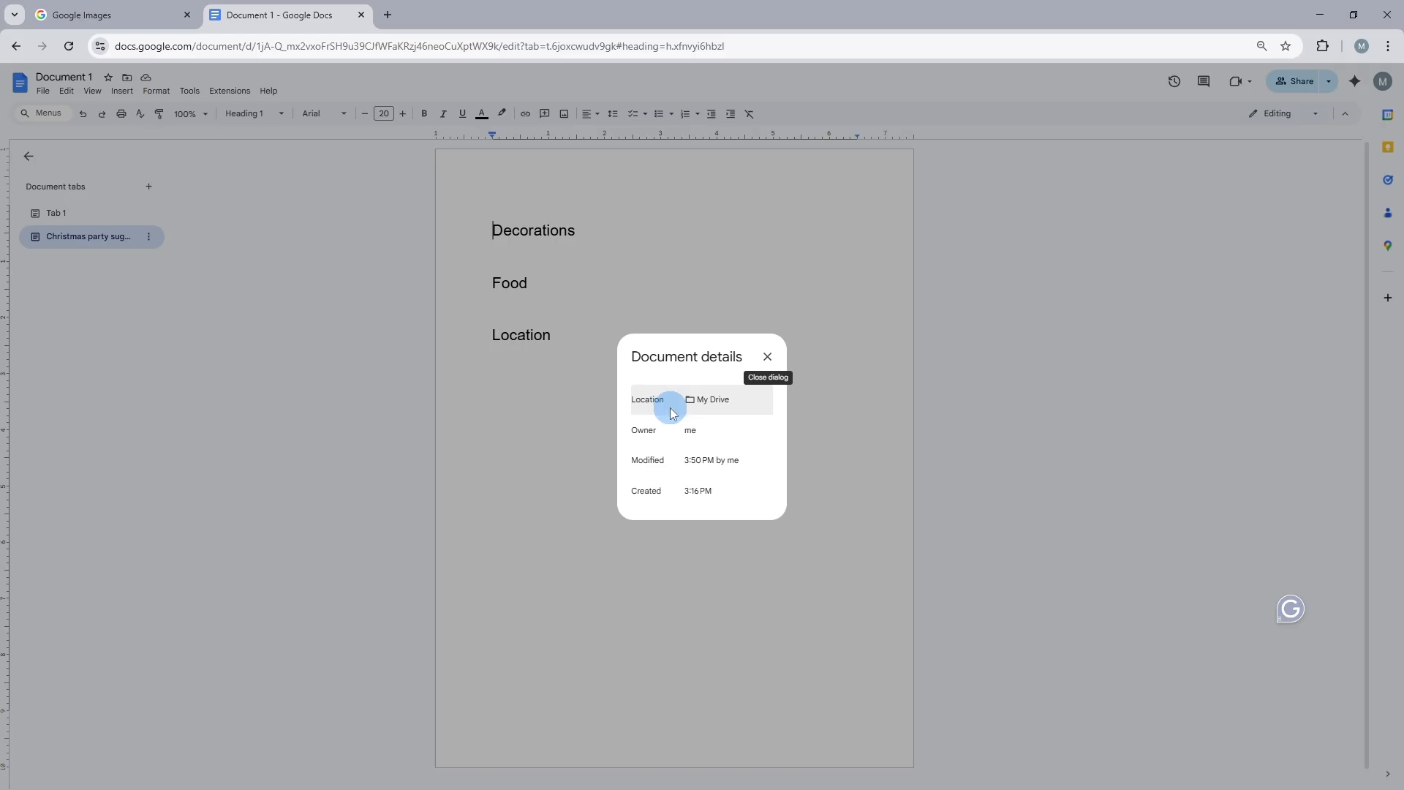
click(767, 356)
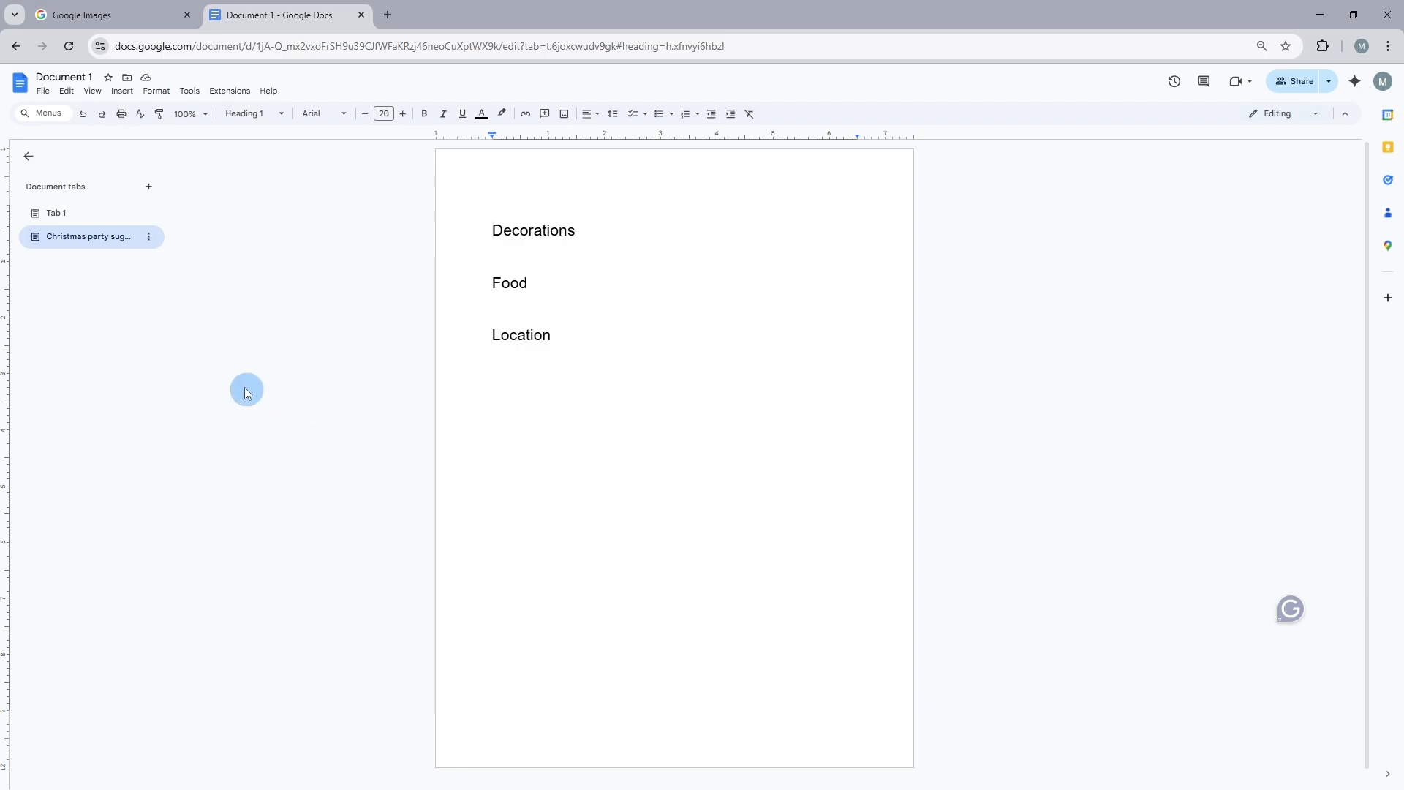
Step: Check the document's word count and turn on Display word count while typing
click(190, 92)
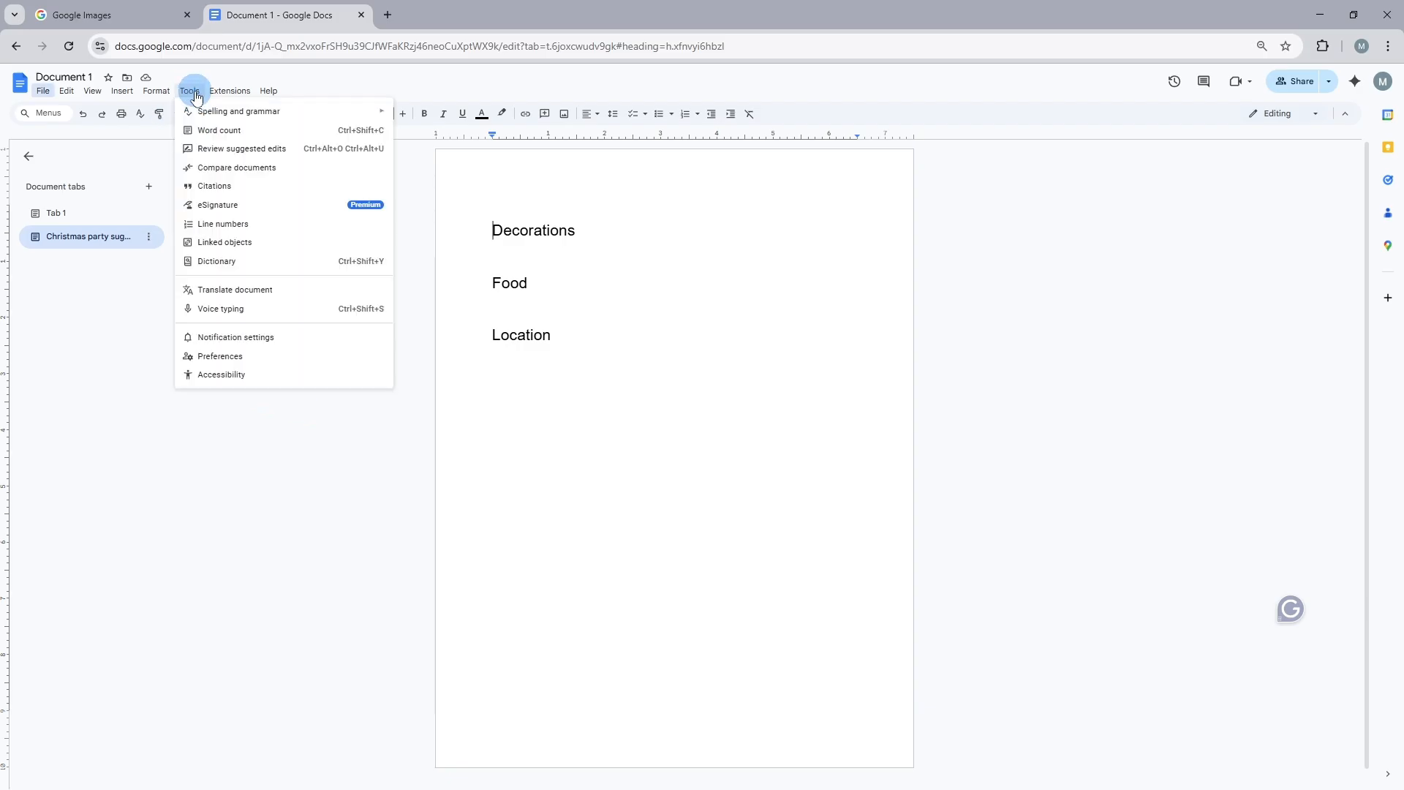
click(213, 132)
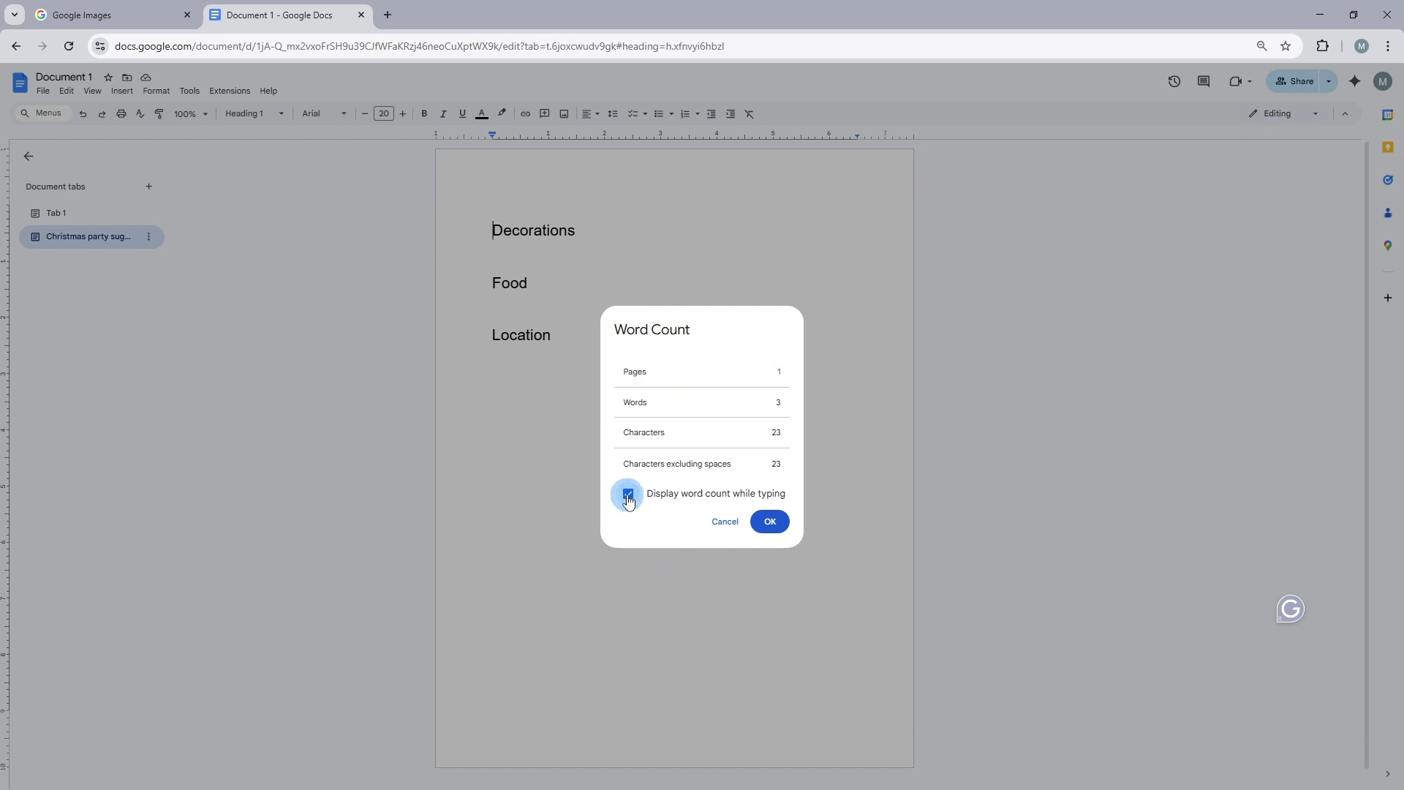
key(Return)
Step: Add the line "This would give you" below the Location heading and view the statistics offered by the live word count
click(597, 360)
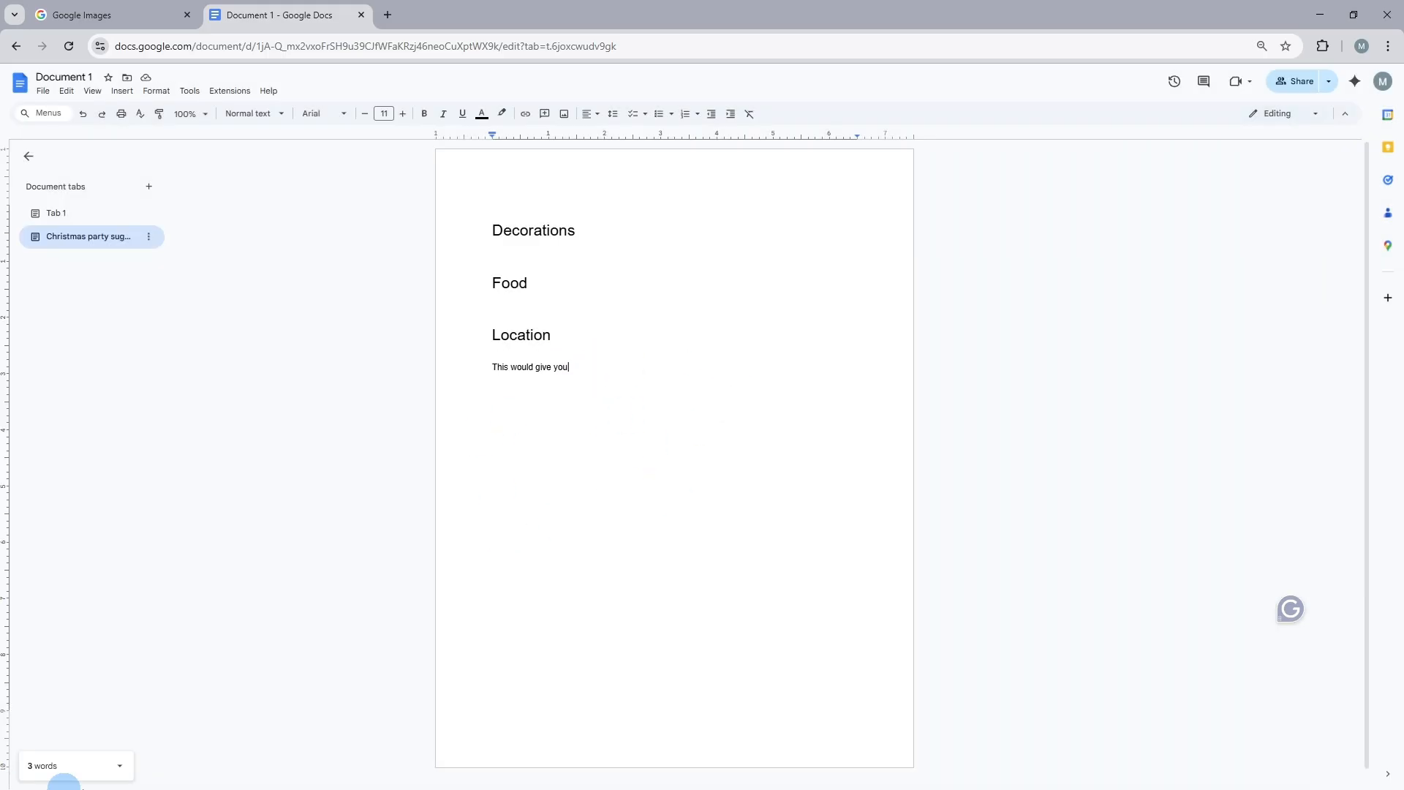
click(120, 770)
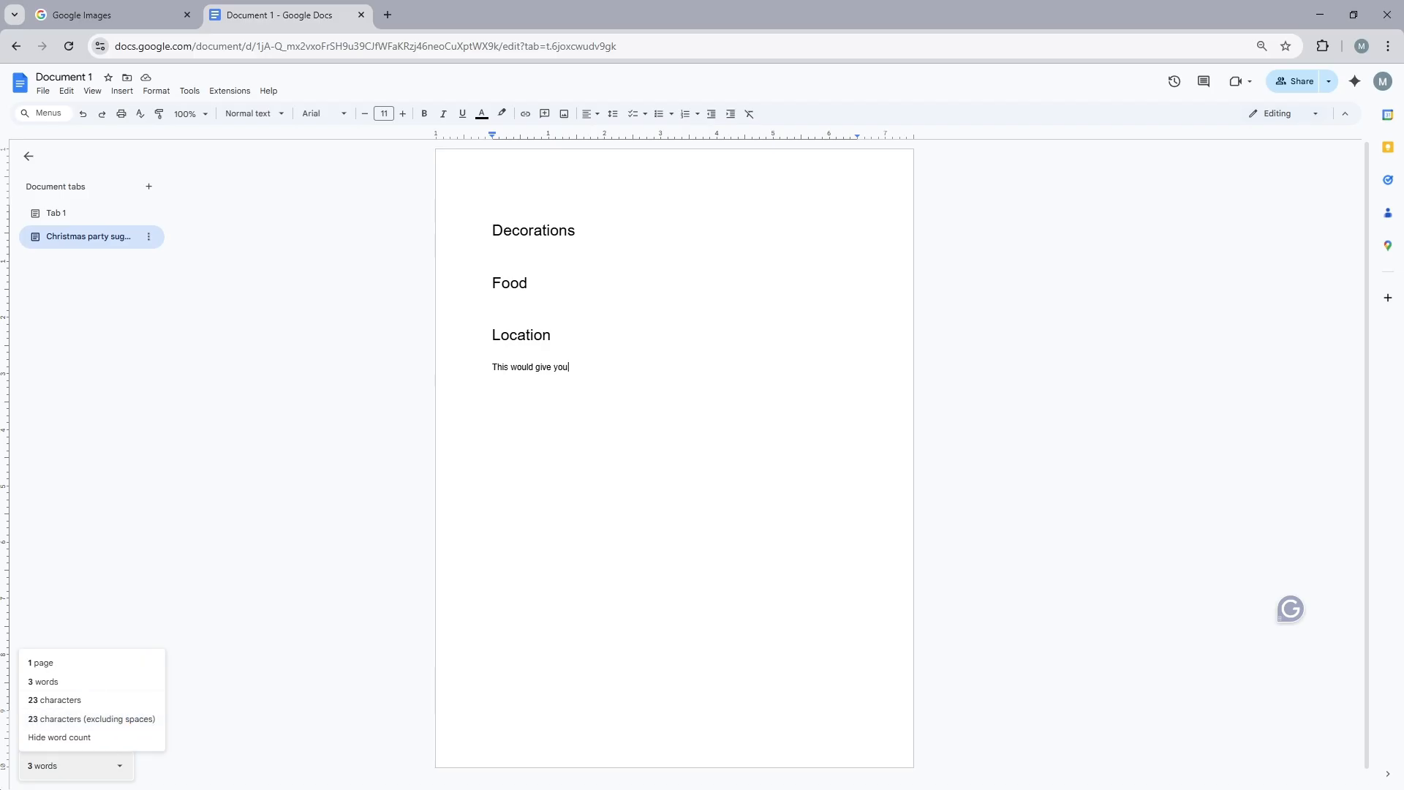
click(285, 497)
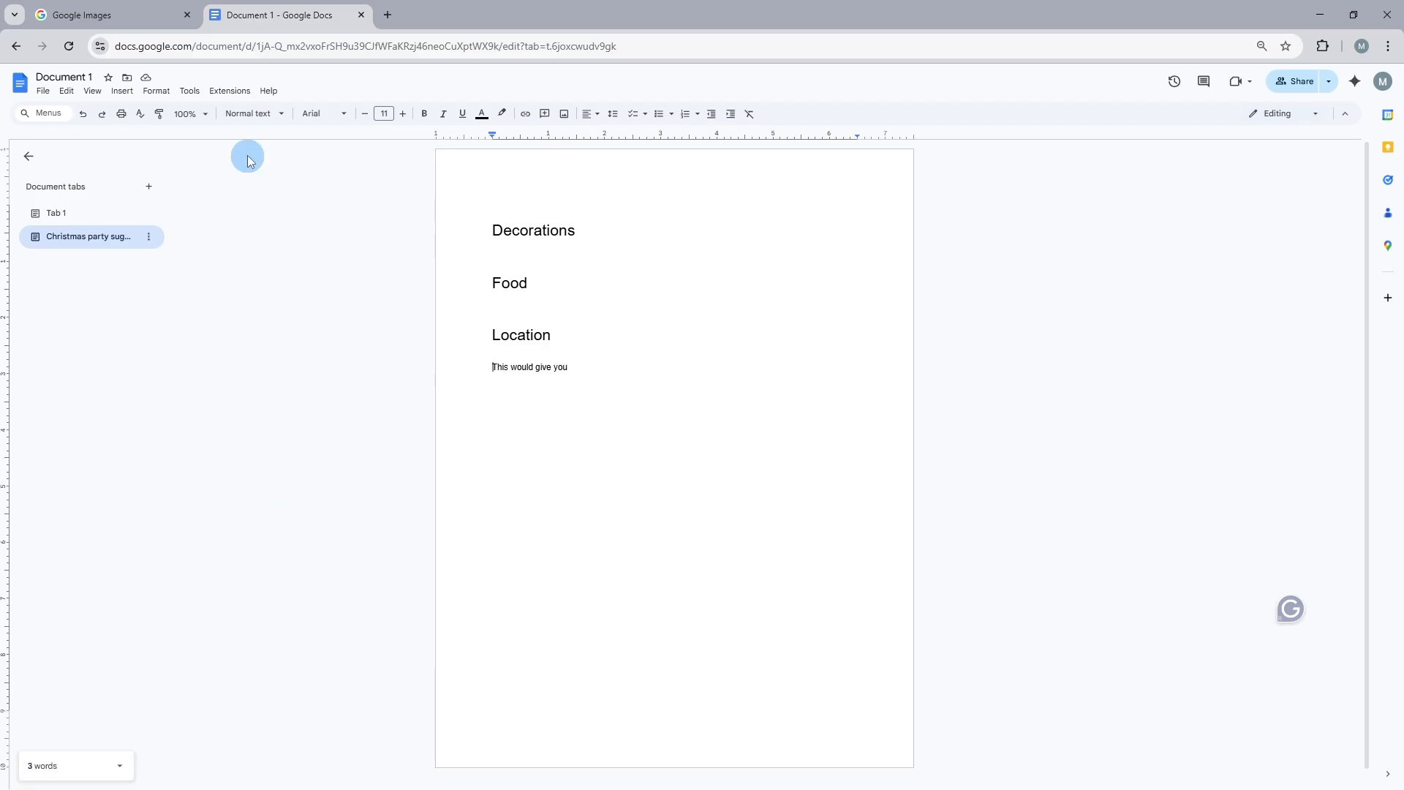
Step: Dictate a passage before the Location heading with Voice typing, allowing microphone access while visiting the site, and stop the recording
click(189, 90)
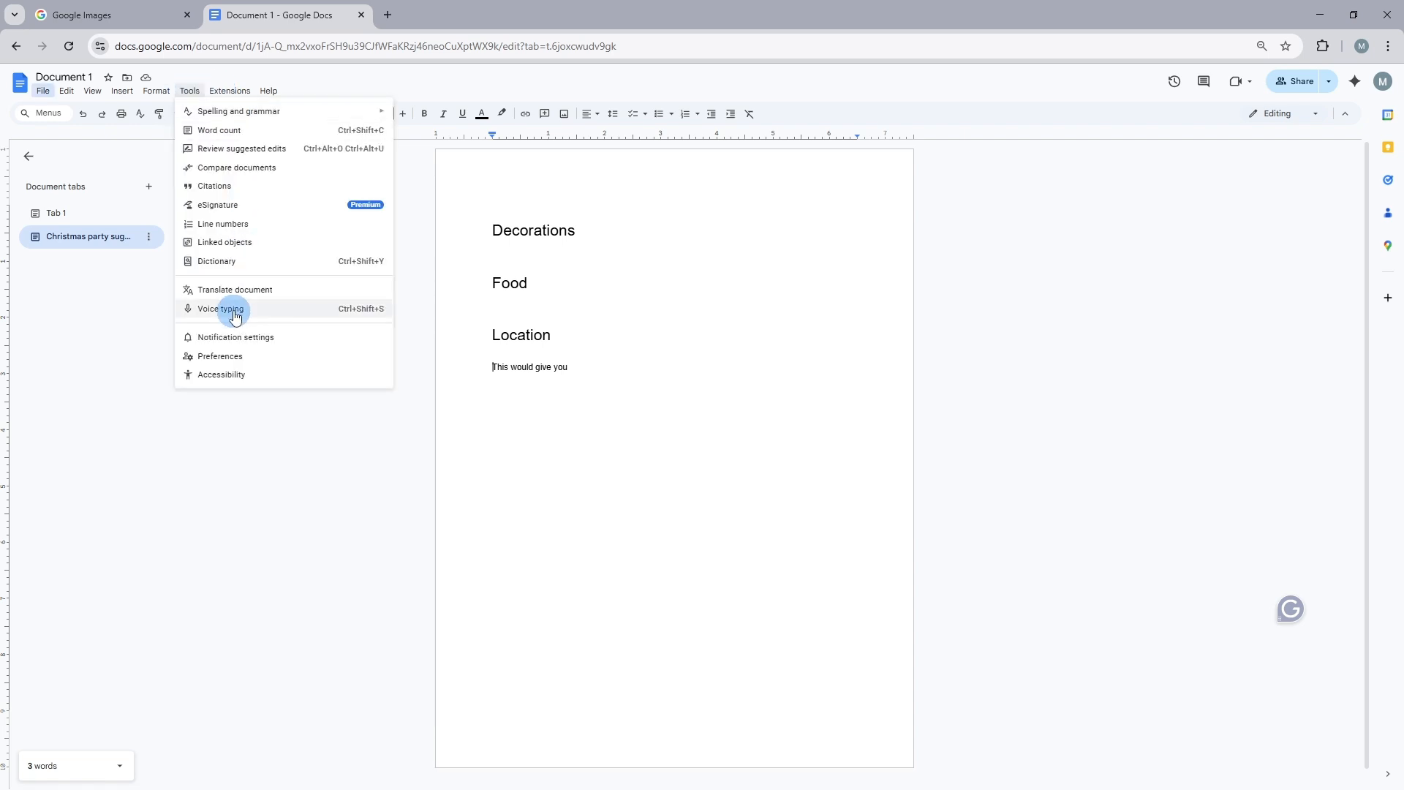
click(220, 308)
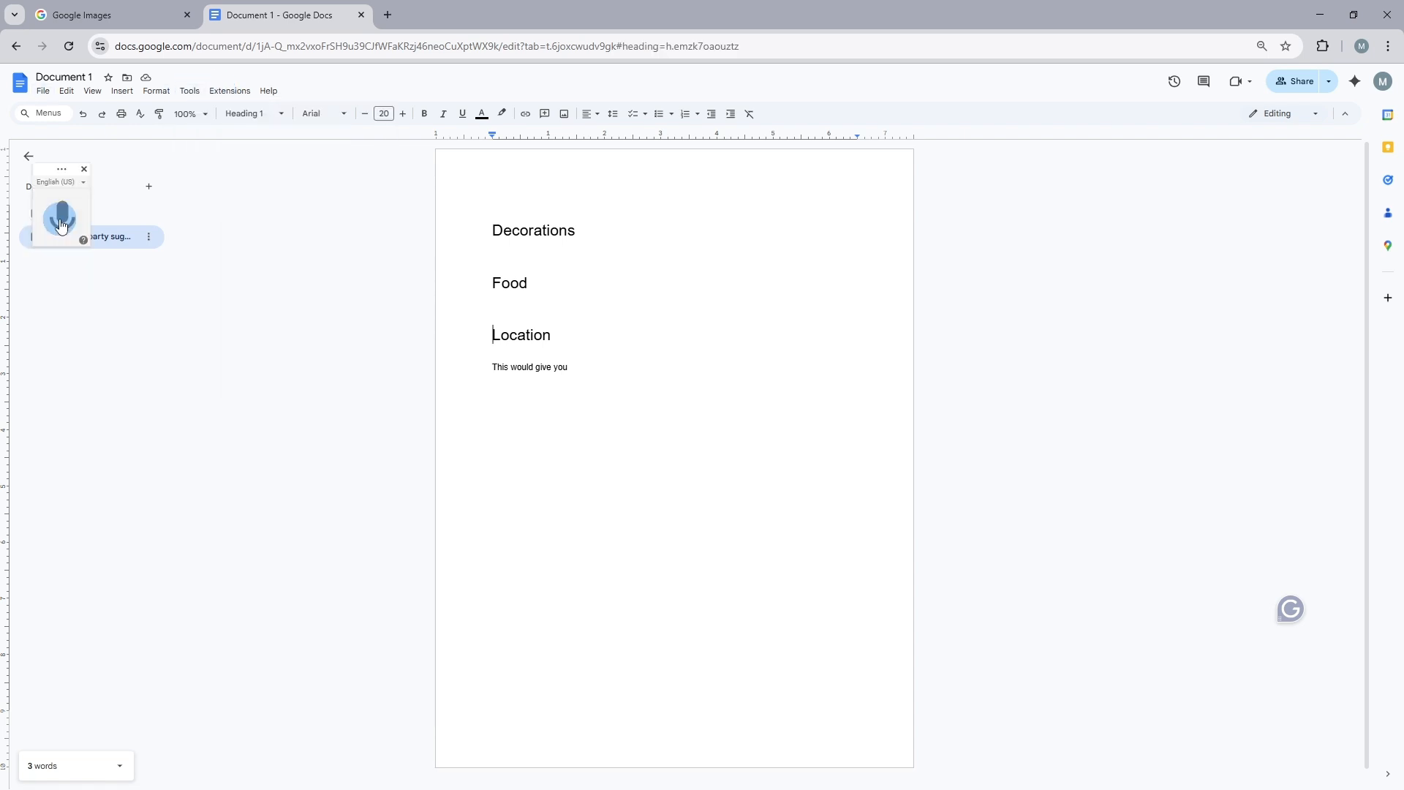
click(62, 223)
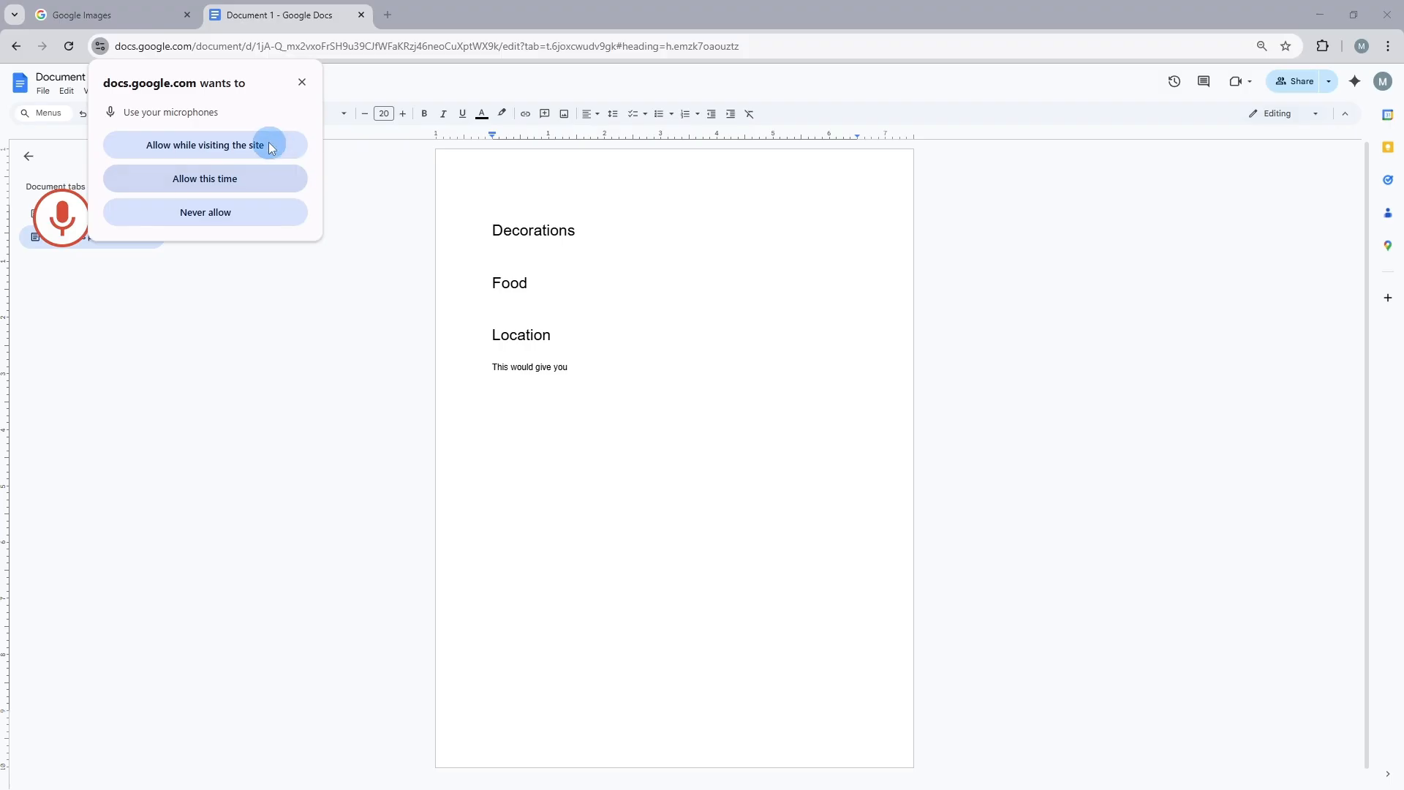
click(206, 145)
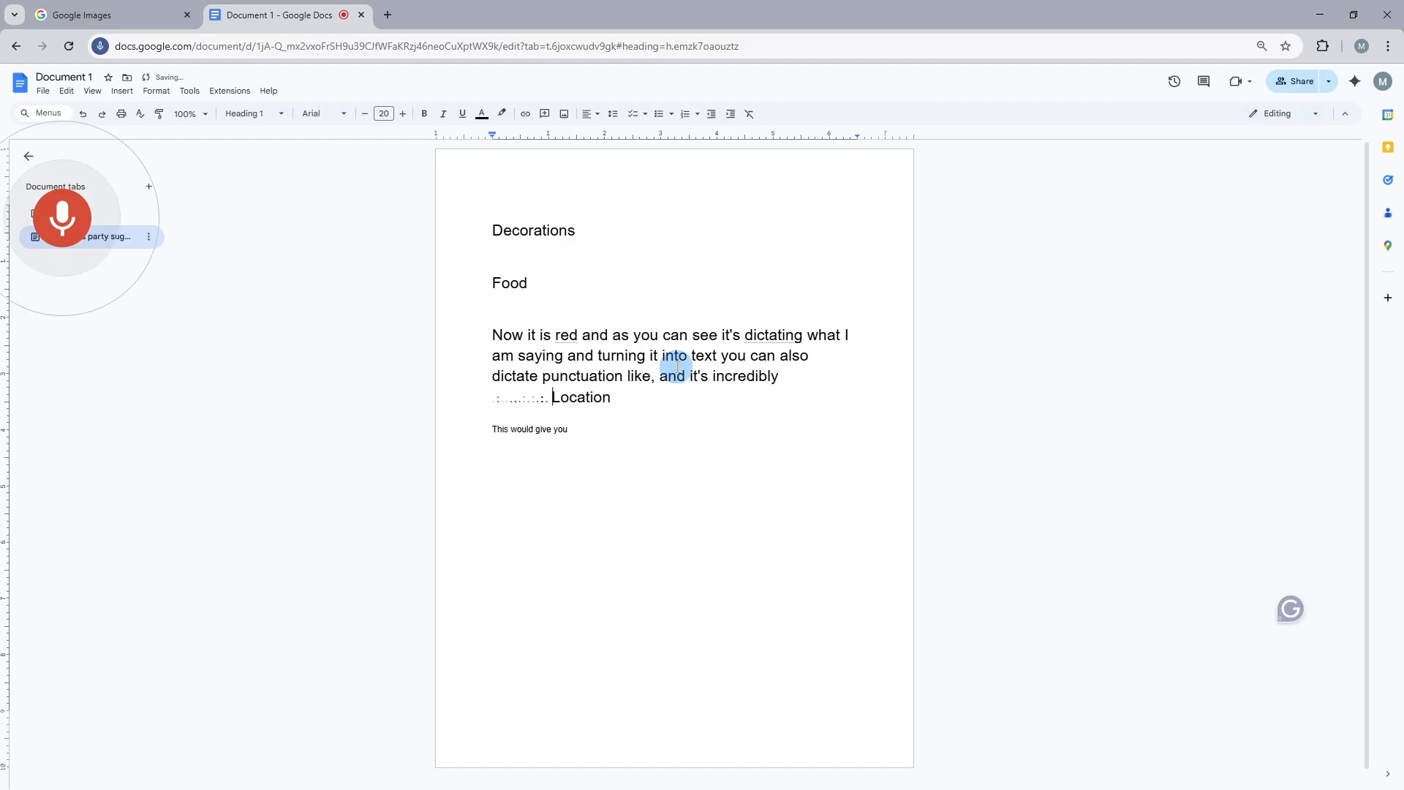
click(67, 232)
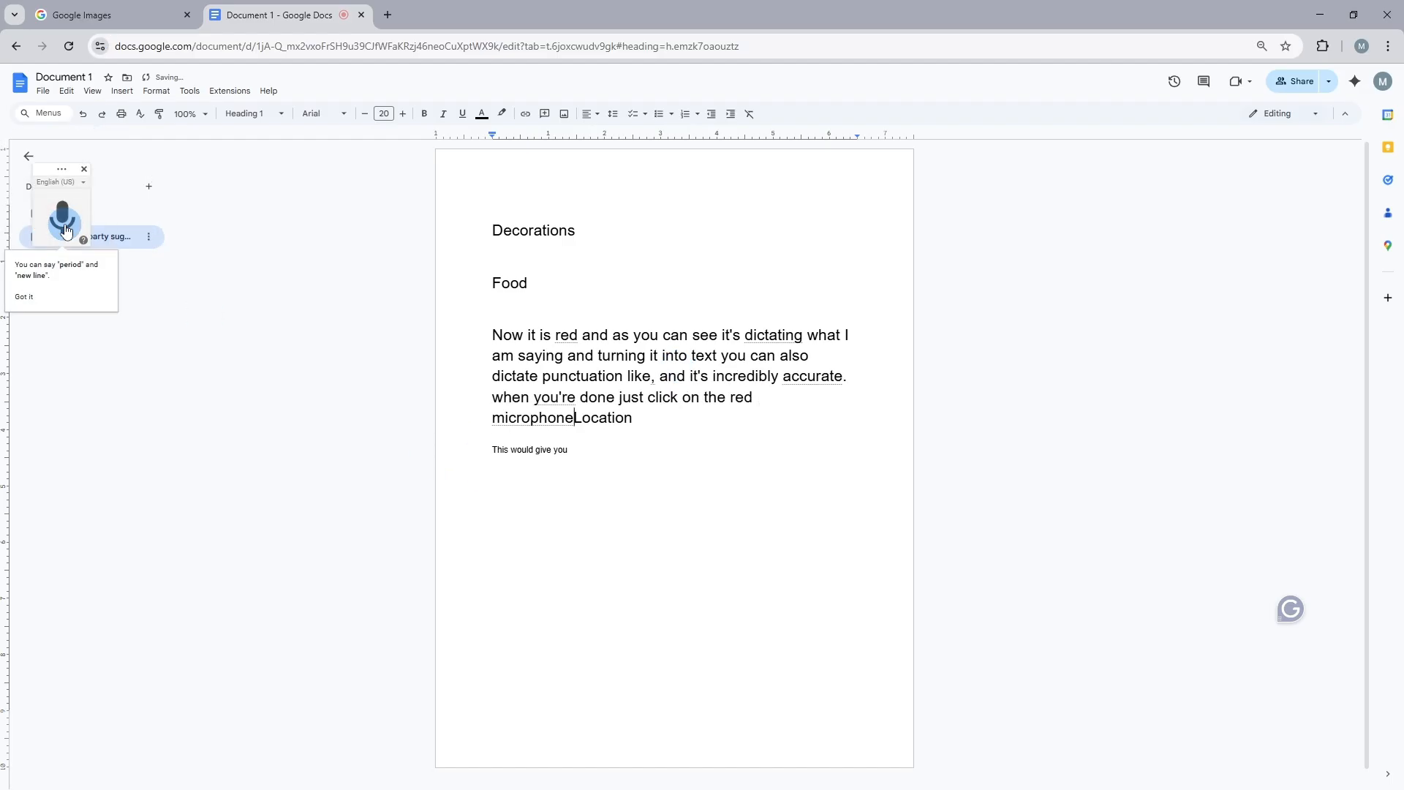
Step: Browse the languages available for voice typing
click(84, 185)
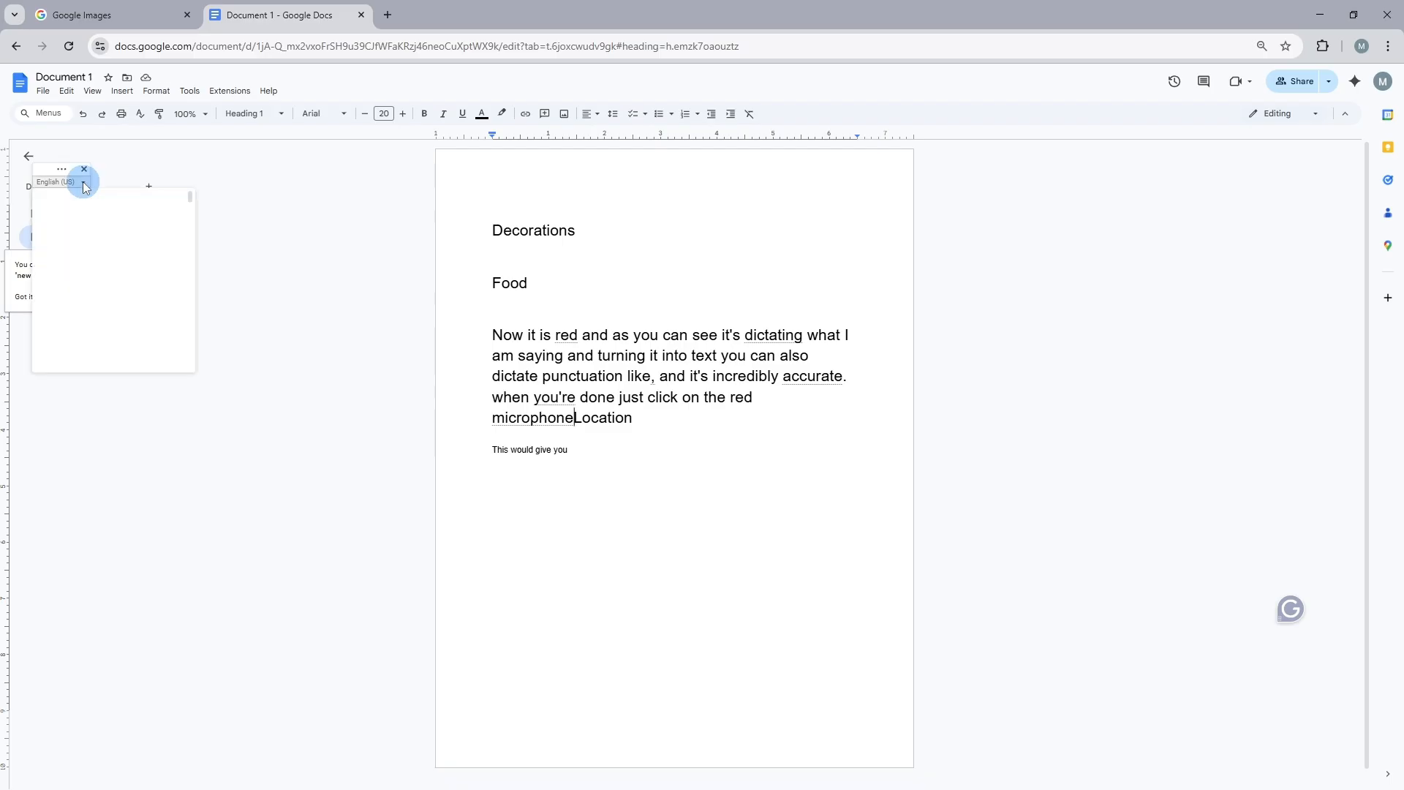
scroll(111, 272, down, 10)
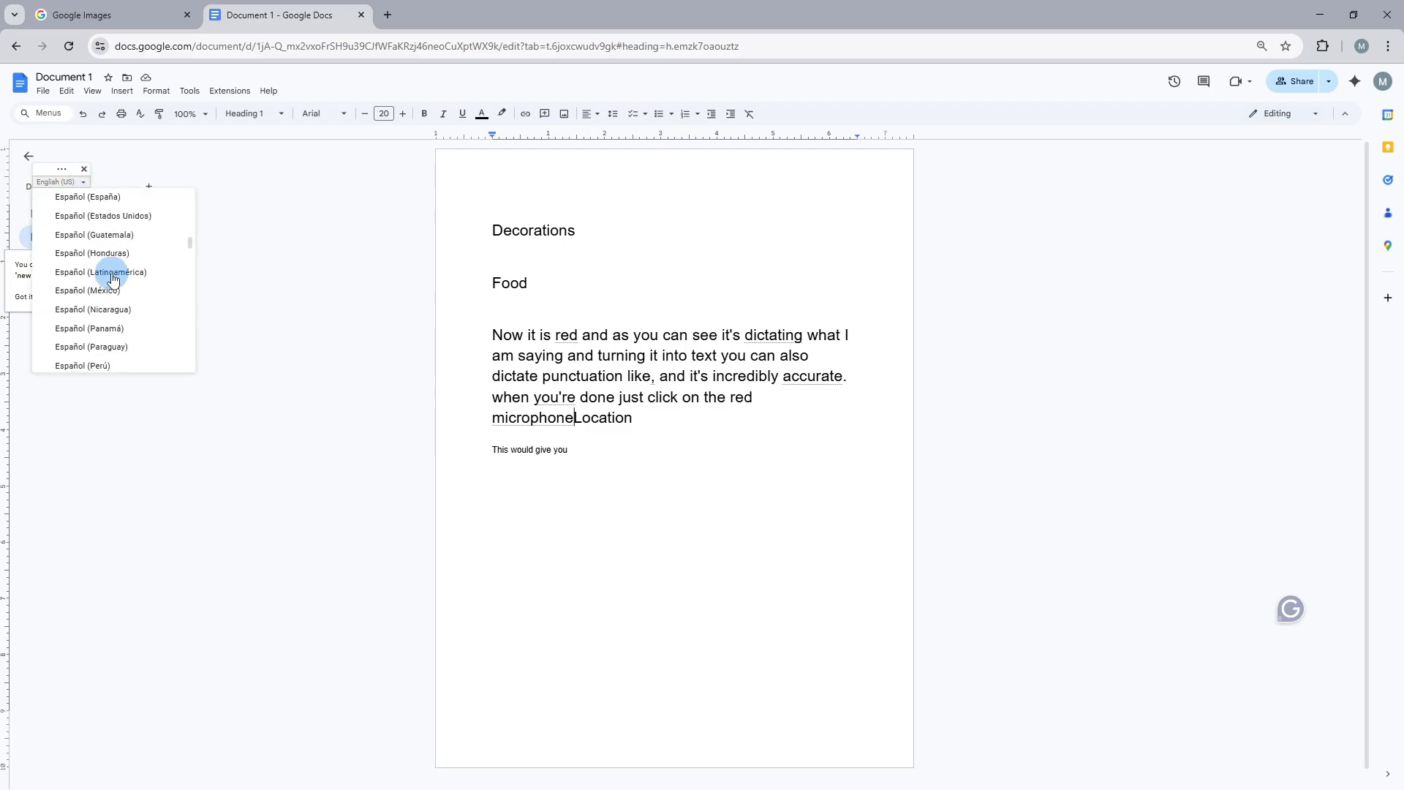
scroll(113, 278, down, 2)
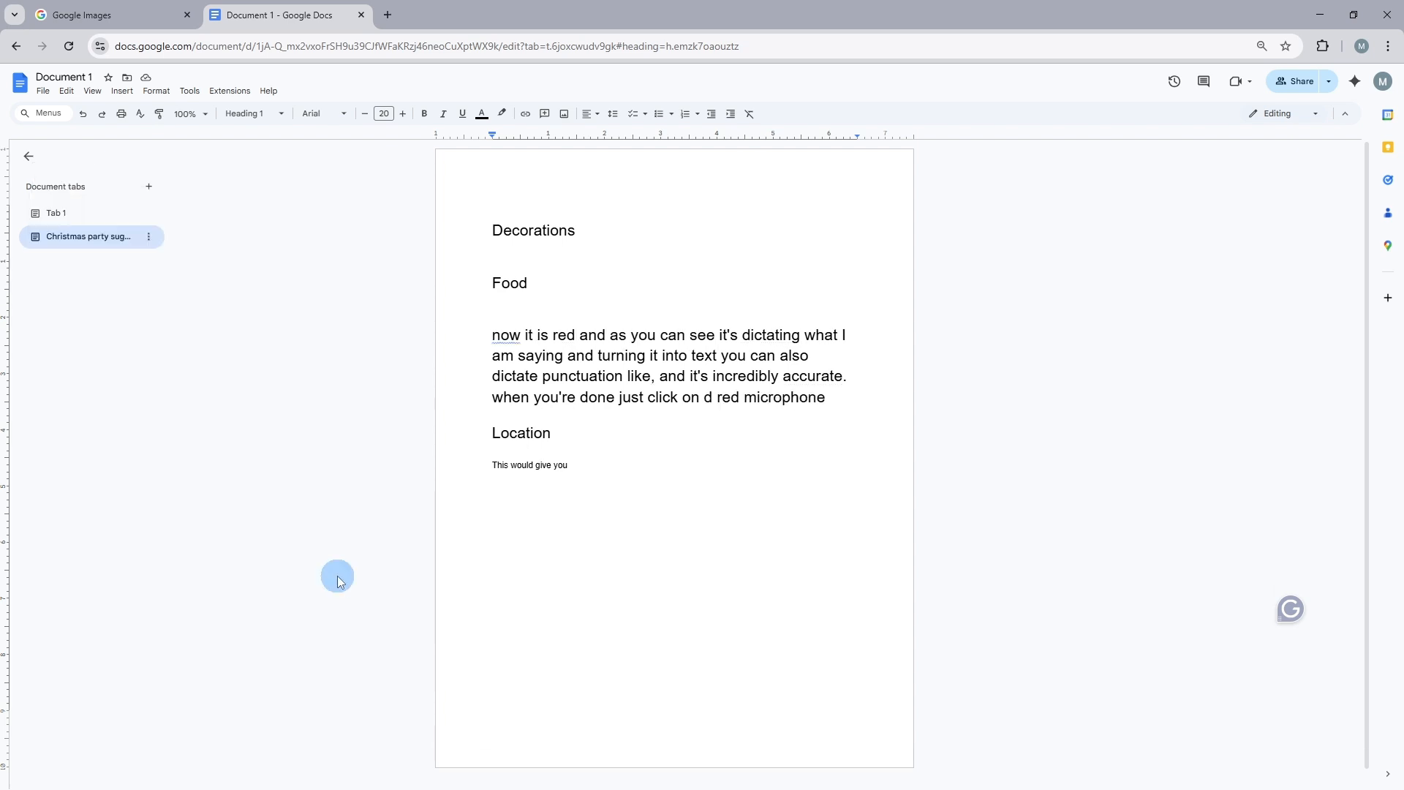
Step: Run the spelling and grammar check and accept the correction of "now" to "Now" in the dictated paragraph
click(141, 116)
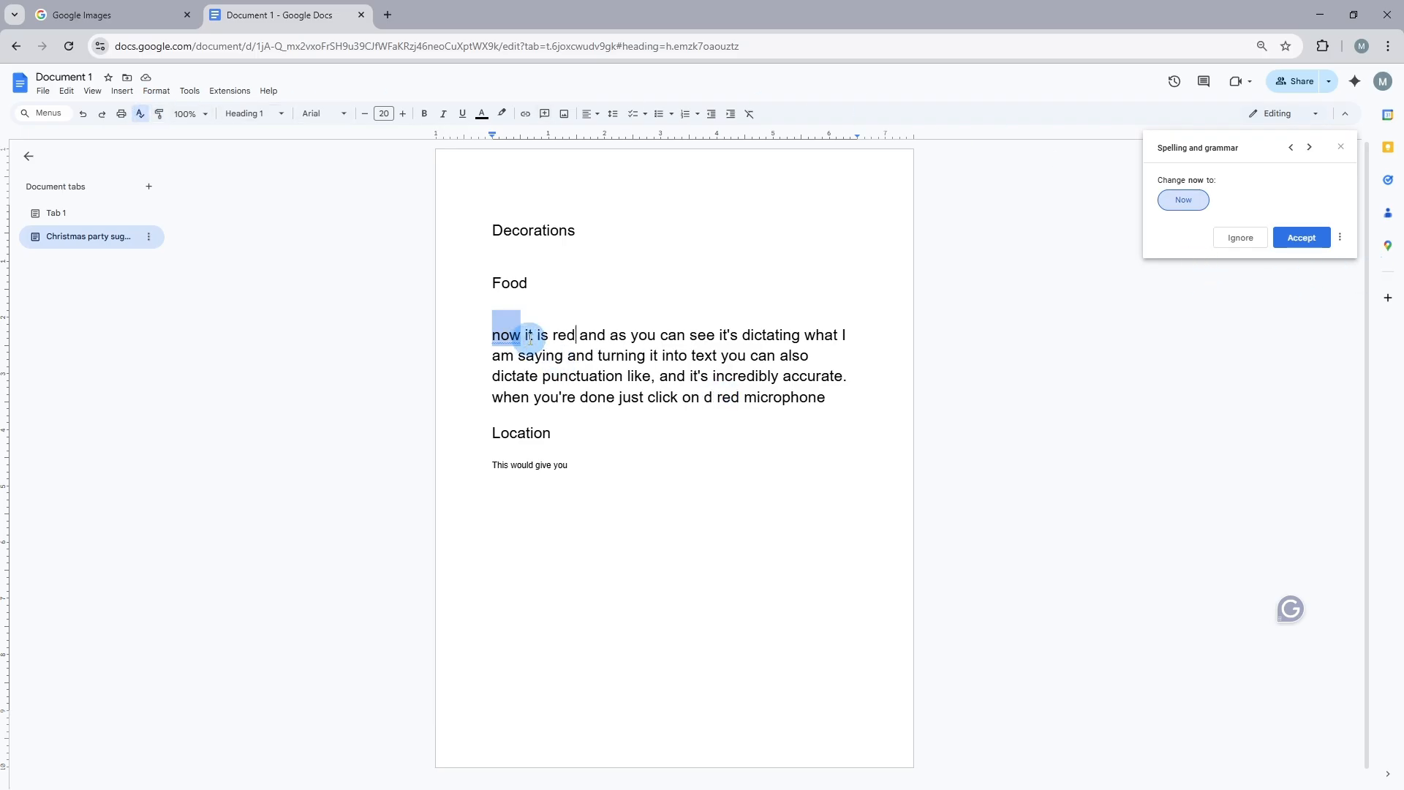
click(1185, 201)
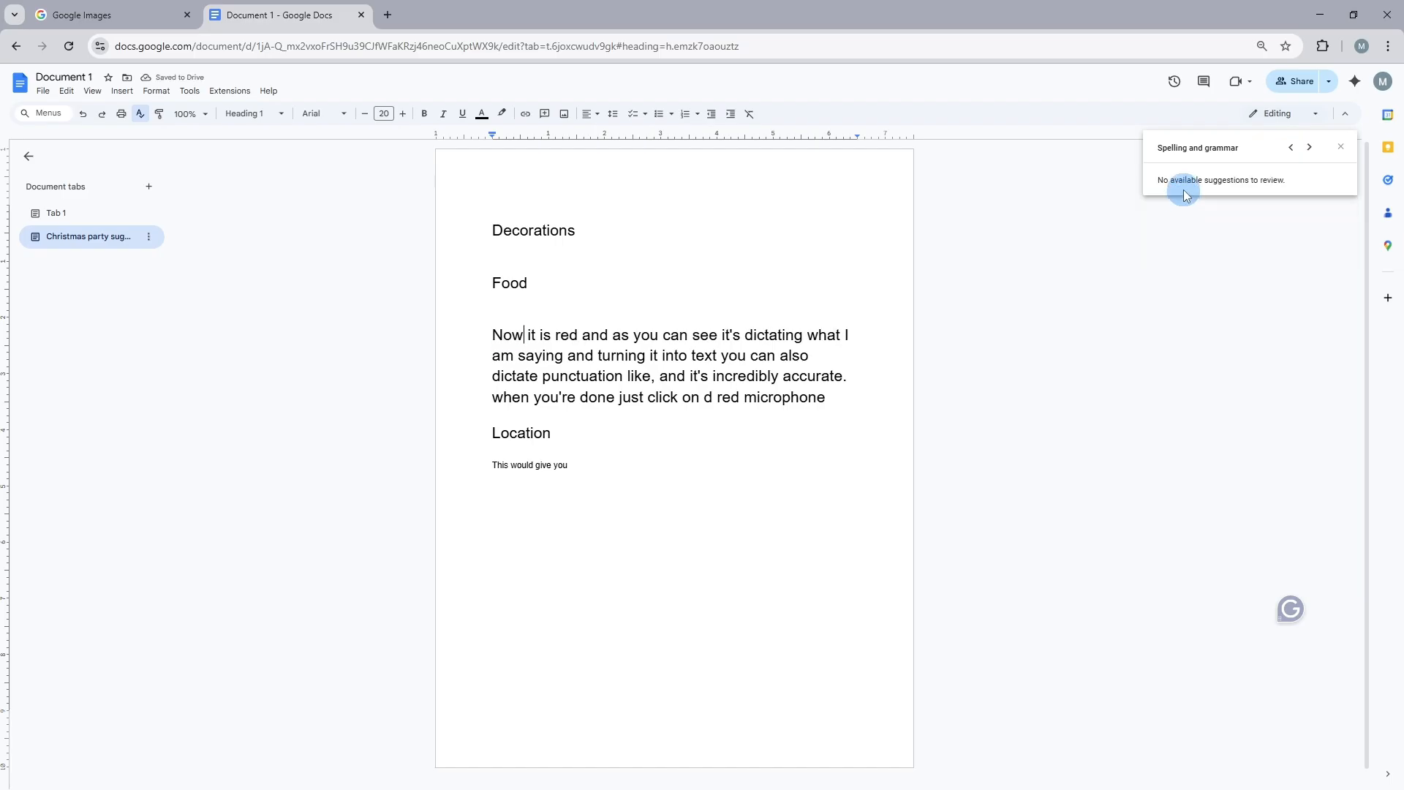